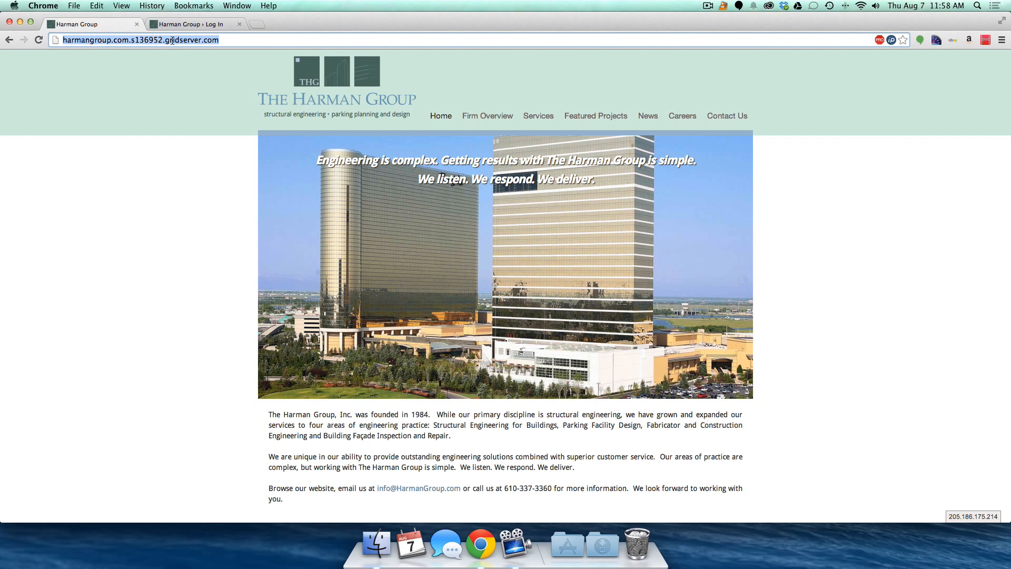
- Go to the site's /wp-admin address and sign in to the admin area
{"action": "left_click", "coordinate": [190, 25]}
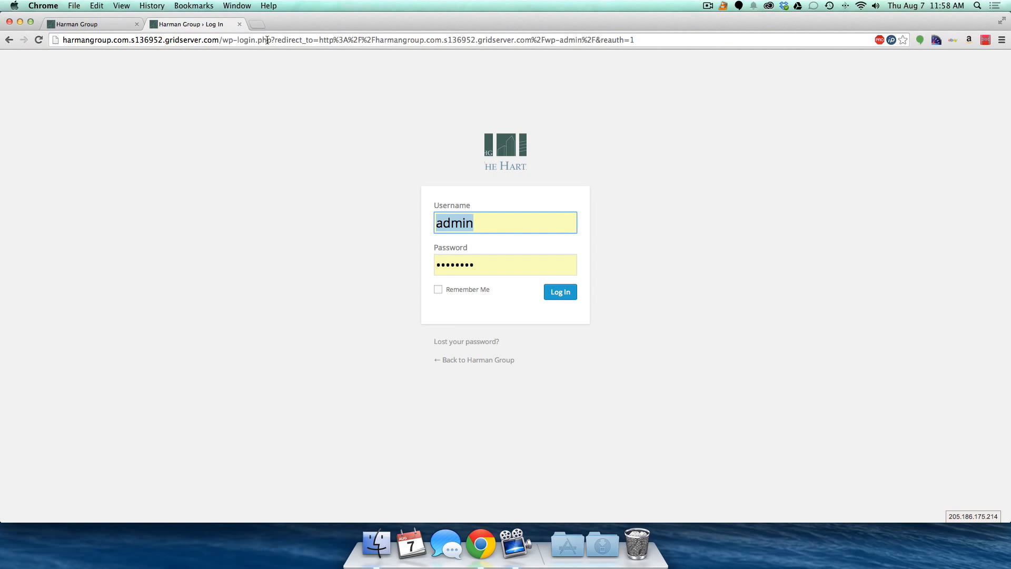
{"action": "left_click_drag", "start_coordinate": [237, 40], "coordinate": [673, 28]}
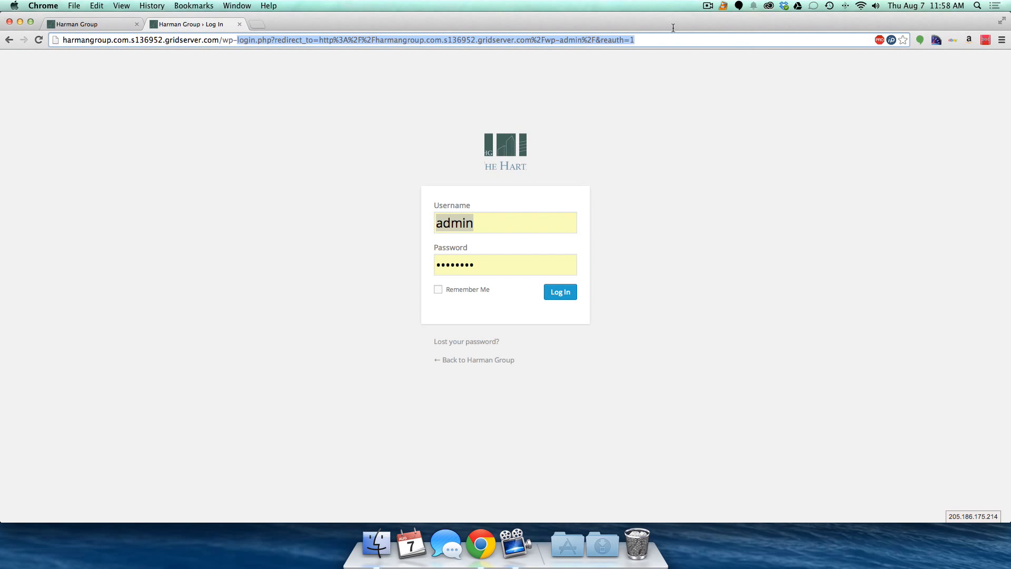
{"action": "type", "text": "admin"}
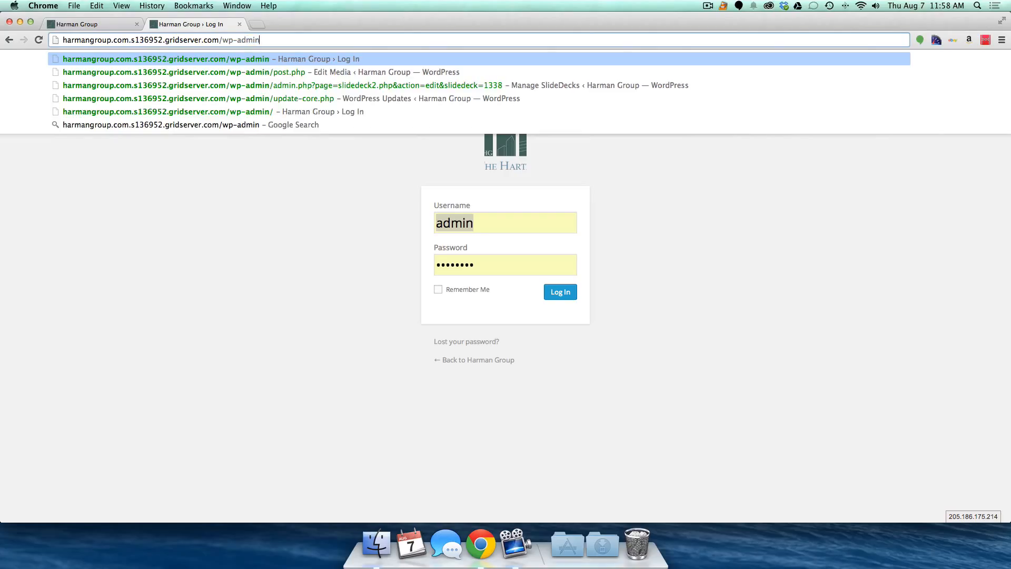
{"action": "key", "text": "Return"}
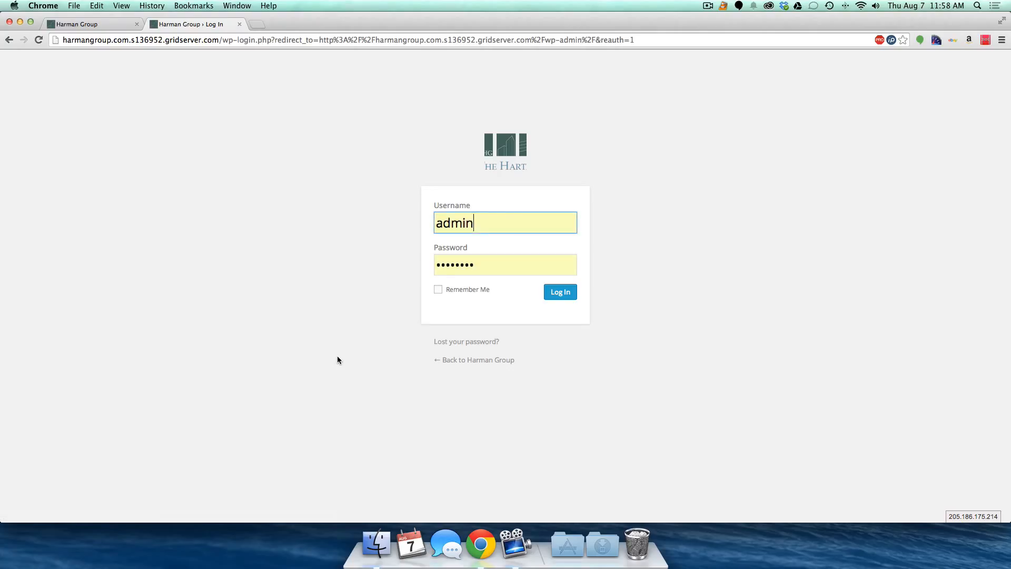
{"action": "left_click", "coordinate": [562, 293]}
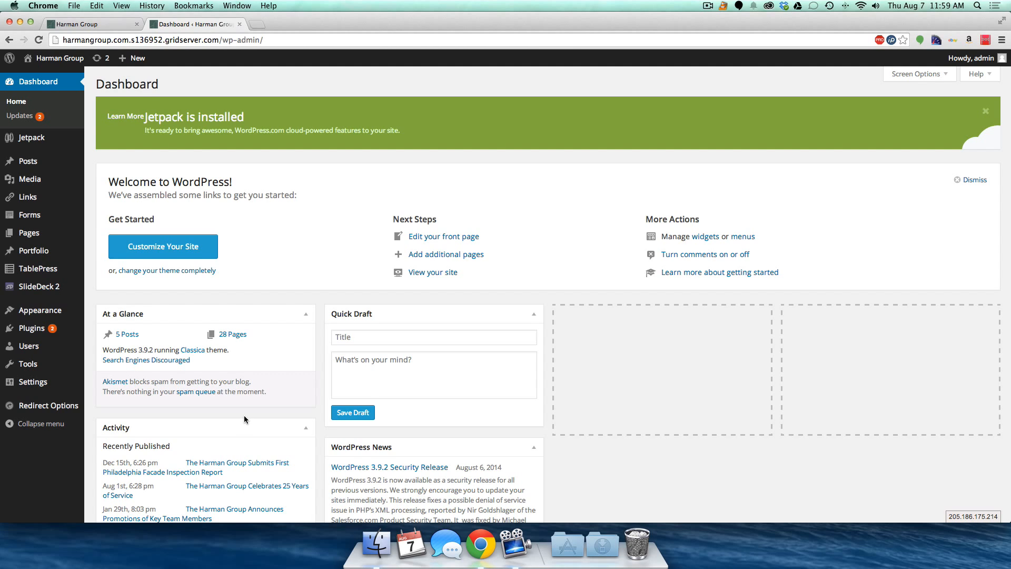
- Scroll down through the Dashboard panels and back up to the top
{"action": "scroll", "coordinate": [244, 419], "scroll_direction": "down", "scroll_amount": 5}
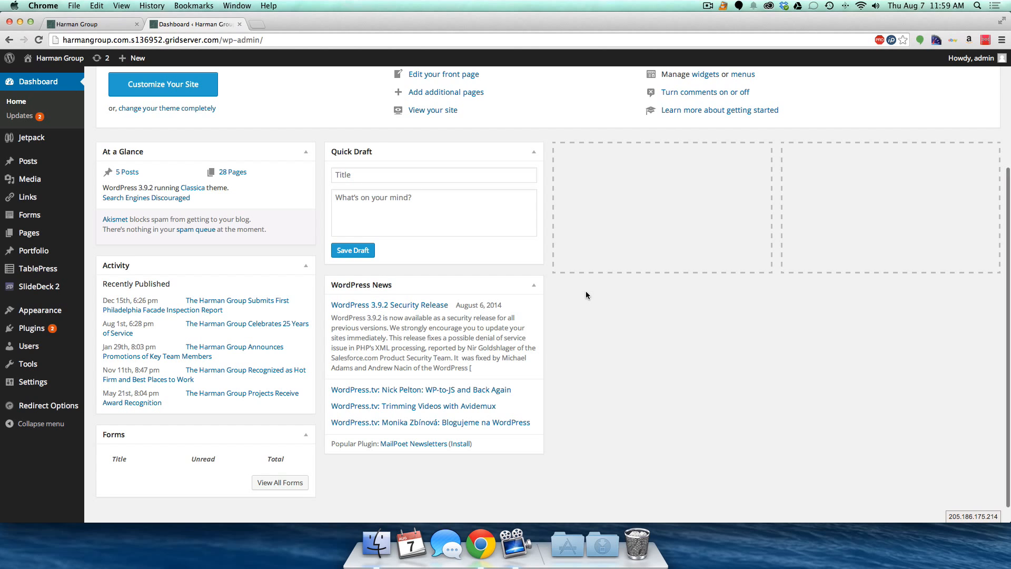
{"action": "scroll", "coordinate": [586, 291], "scroll_direction": "up", "scroll_amount": 5}
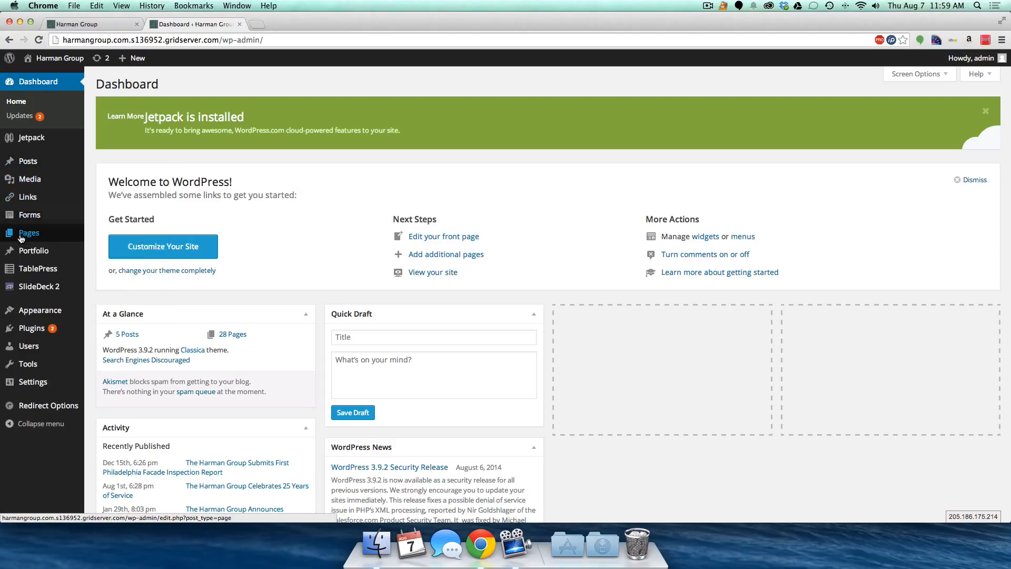
{"action": "mouse_move", "coordinate": [27, 238]}
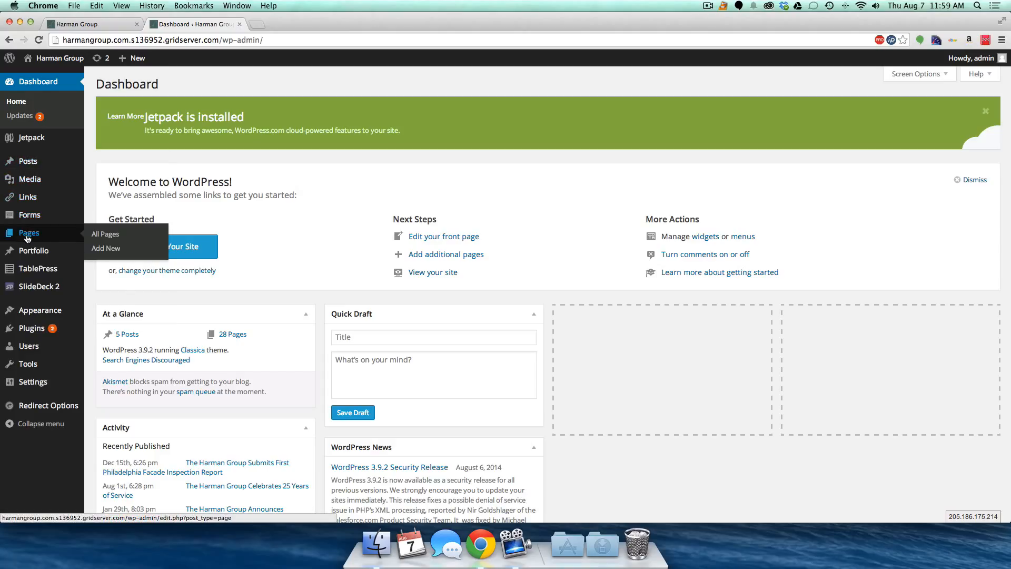
- Reload the live homepage and open the Home page editor in a new tab
{"action": "left_click", "coordinate": [61, 28]}
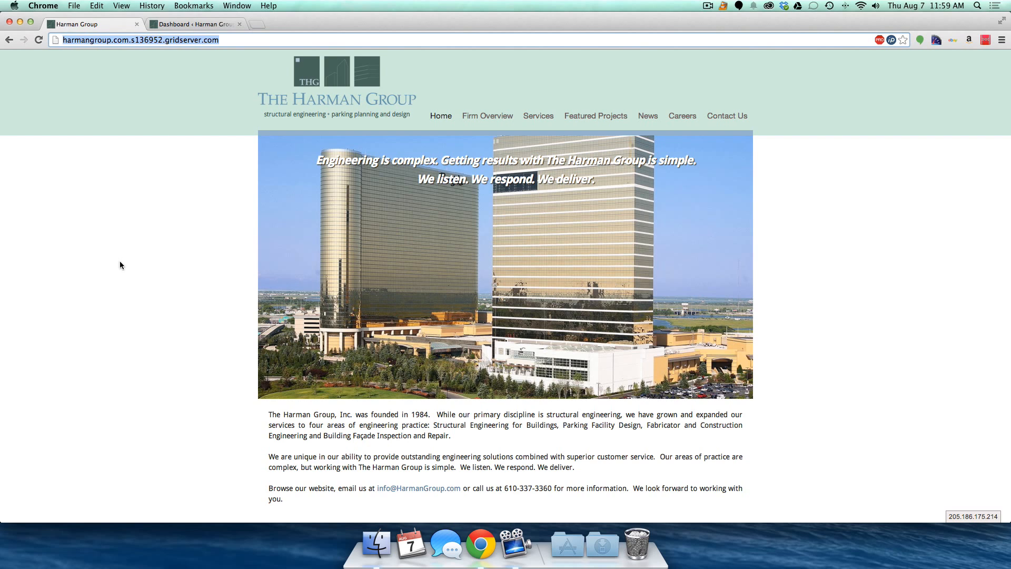
{"action": "key", "text": "Return"}
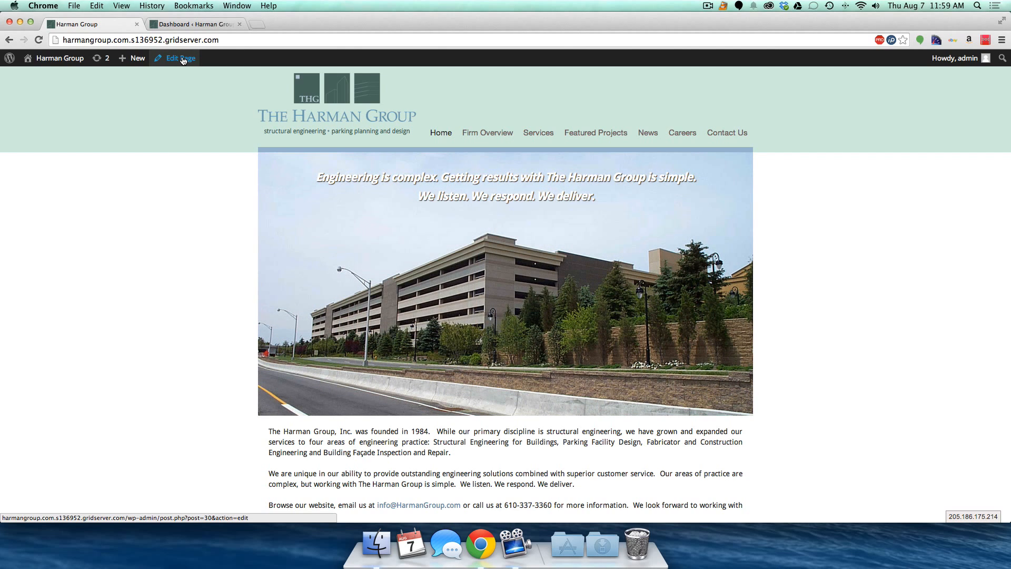
{"action": "left_click", "coordinate": [183, 60], "text": "super"}
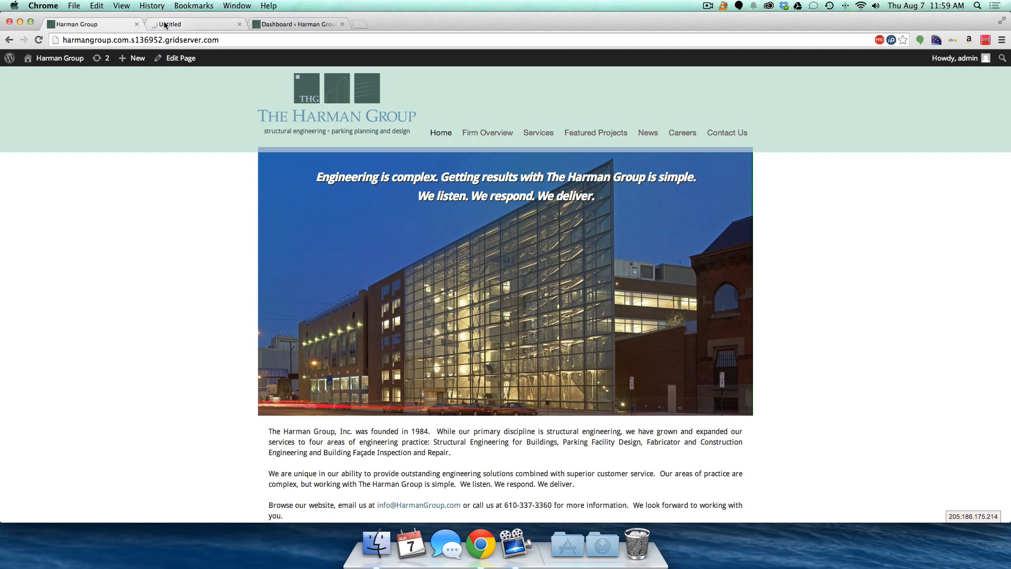
{"action": "left_click", "coordinate": [163, 25]}
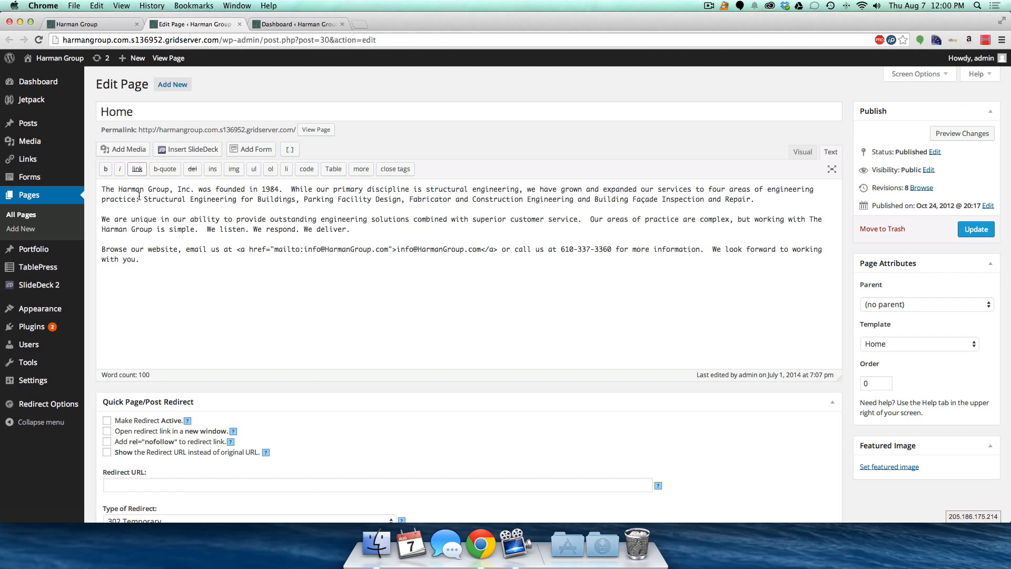
{"action": "left_click", "coordinate": [73, 26]}
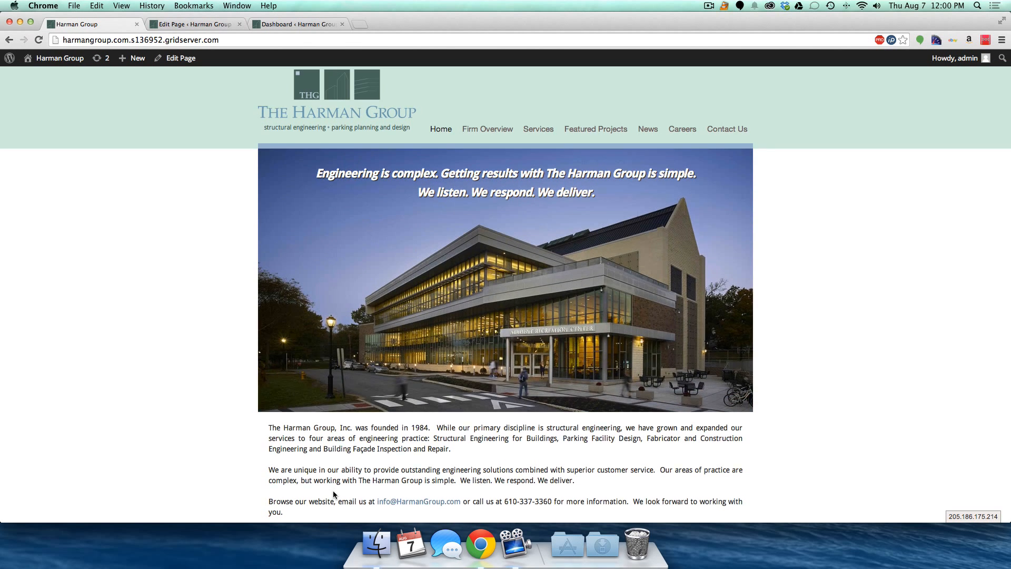
{"action": "scroll", "coordinate": [333, 491], "scroll_direction": "down", "scroll_amount": 3}
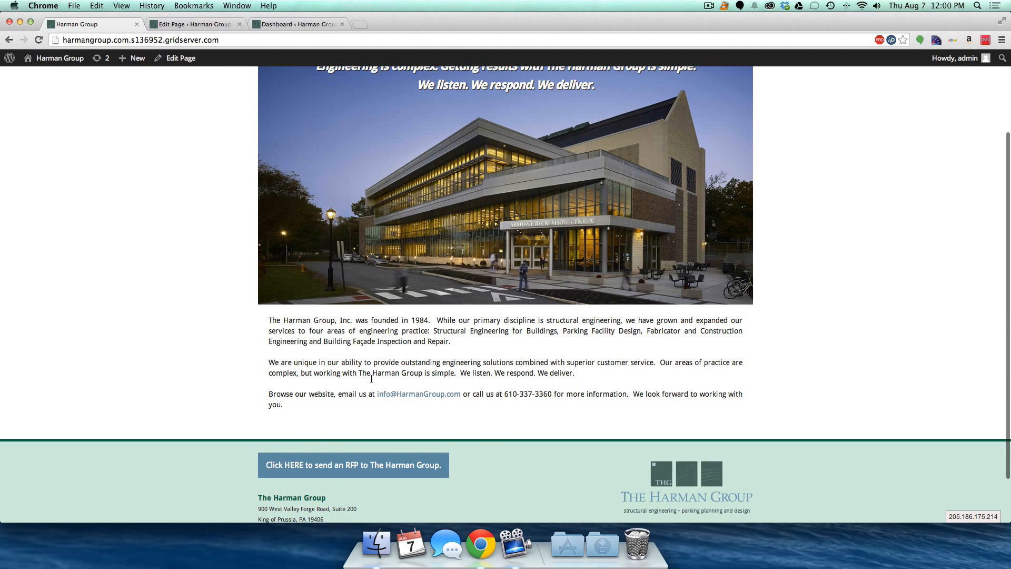
{"action": "left_click", "coordinate": [184, 24]}
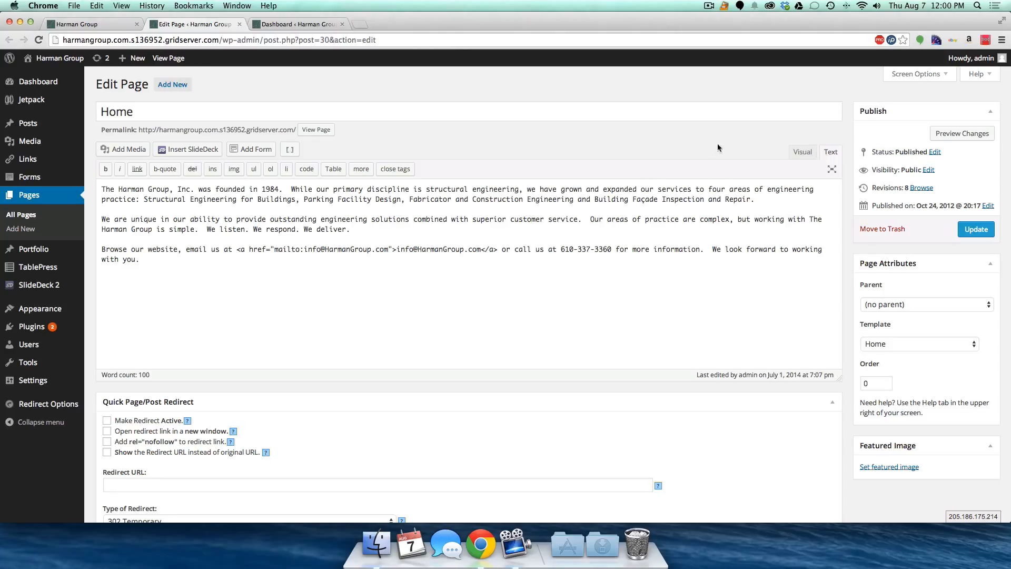
{"action": "left_click", "coordinate": [799, 153]}
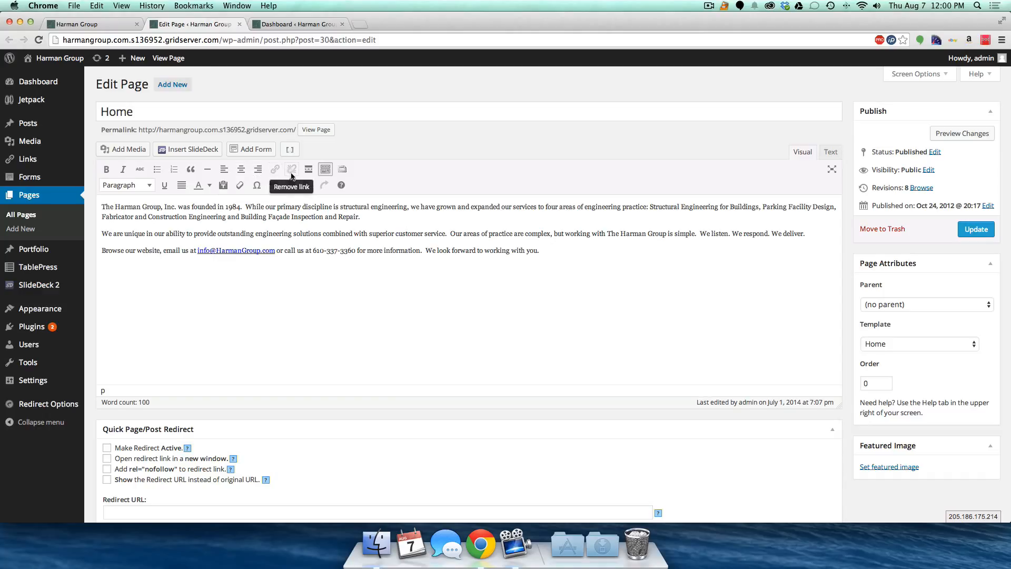
- Toggle the second toolbar row off and on, leave format as Paragraph, and start a new paragraph
{"action": "left_click", "coordinate": [326, 170]}
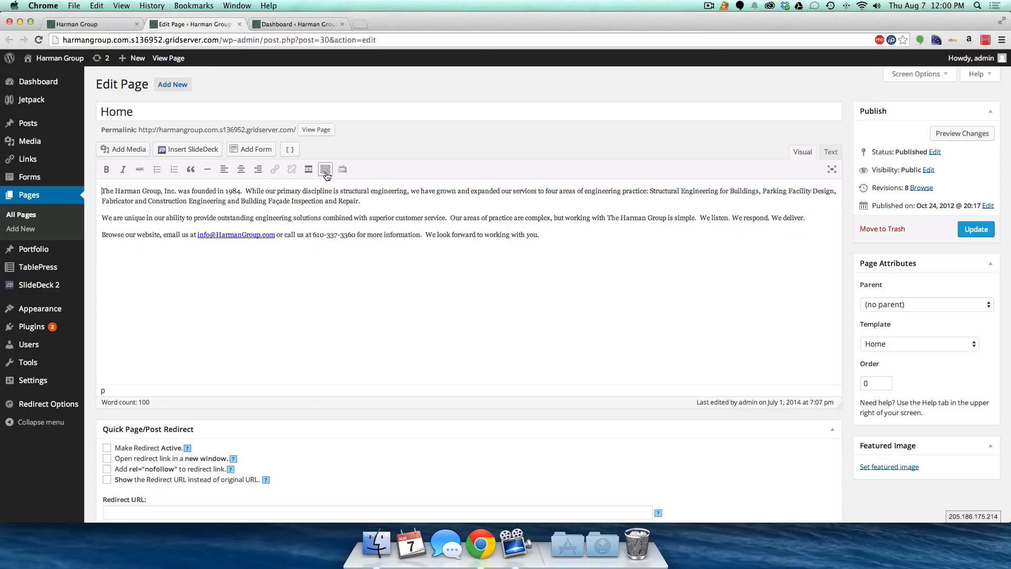
{"action": "left_click", "coordinate": [326, 173]}
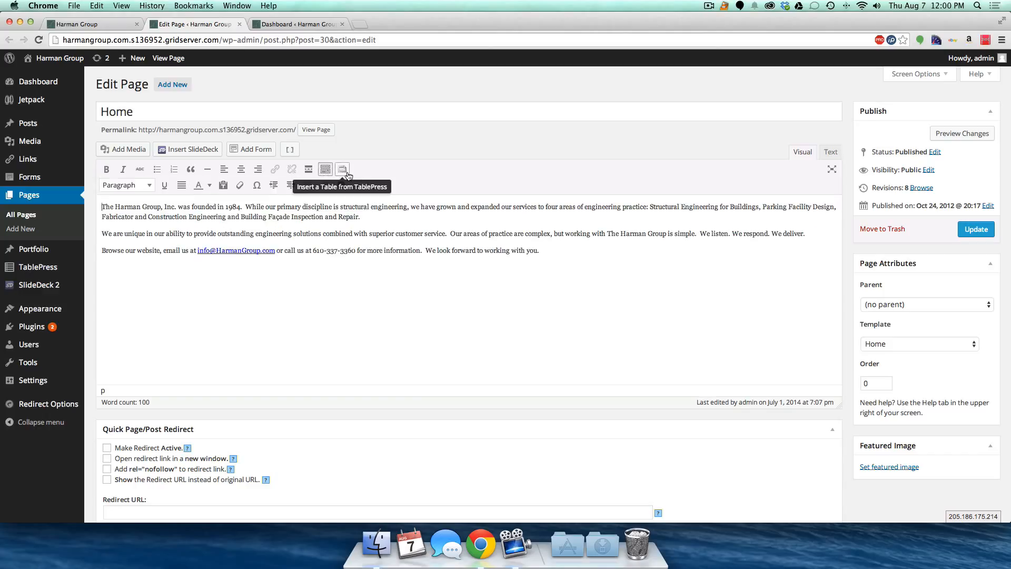
{"action": "left_click", "coordinate": [120, 185]}
{"action": "scroll", "coordinate": [122, 329], "scroll_direction": "down", "scroll_amount": 1}
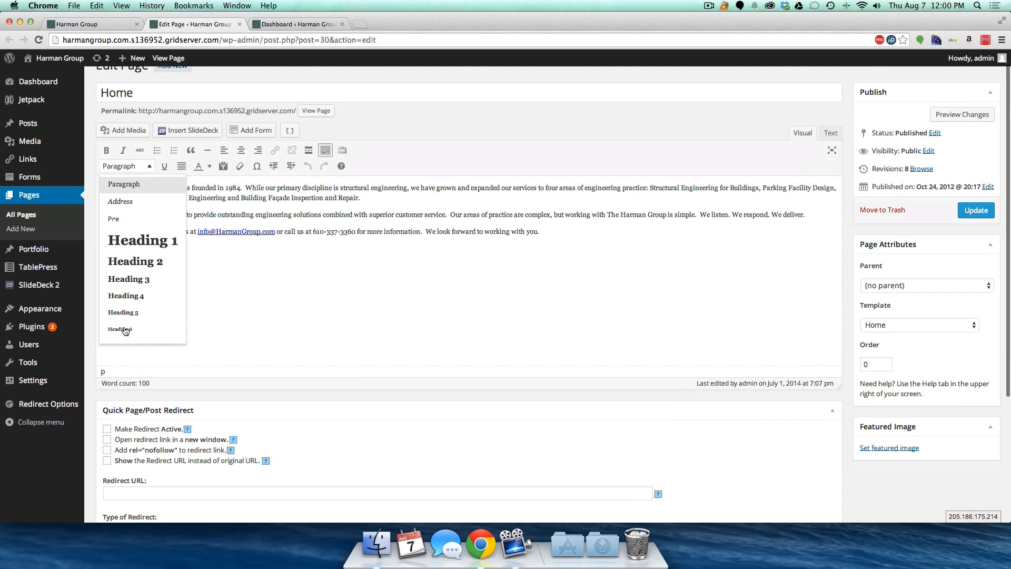
{"action": "left_click", "coordinate": [151, 166]}
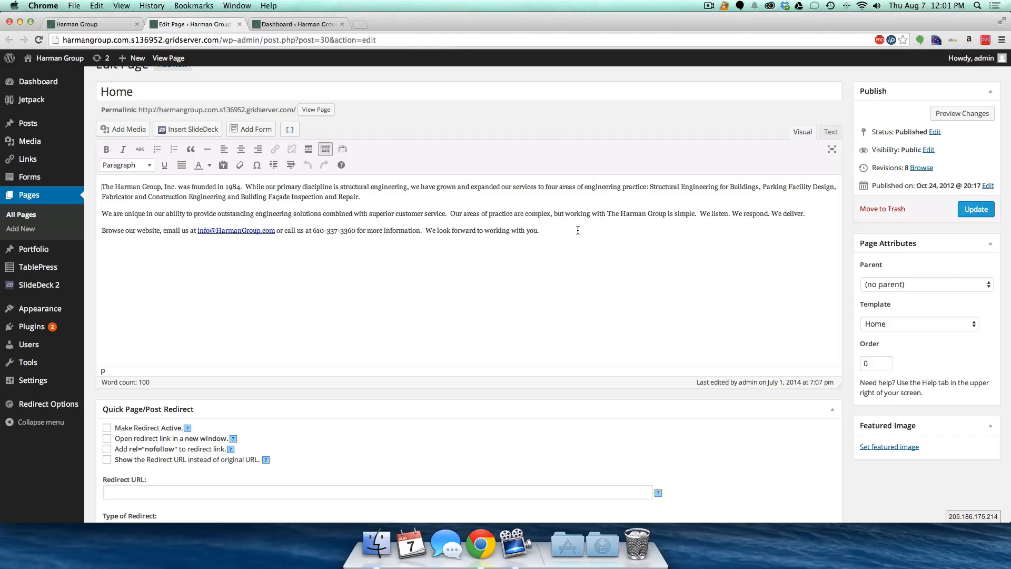
{"action": "key", "text": "Return"}
{"action": "type", "text": "Type your ocontent an d edit here."}
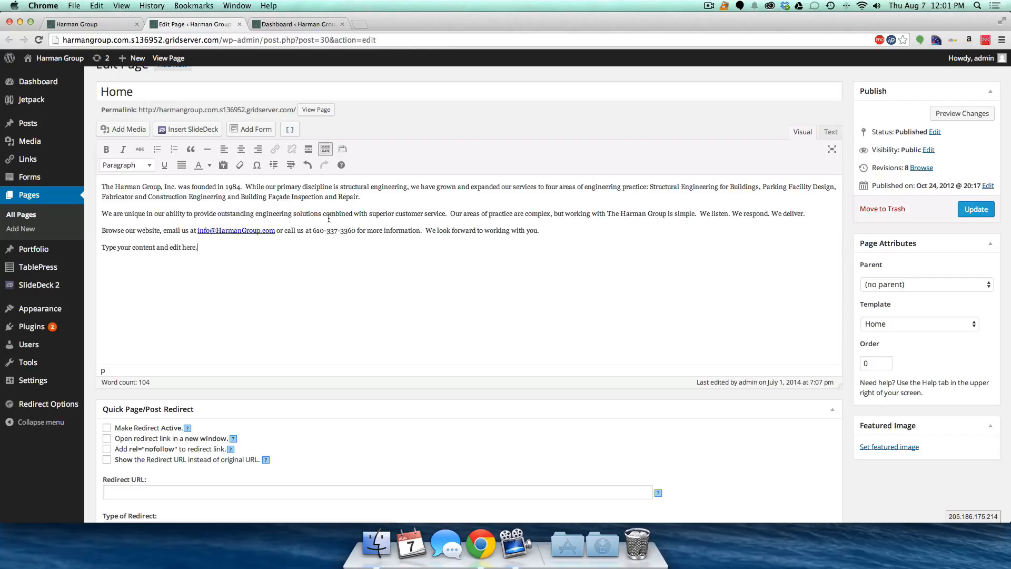
{"action": "double_click", "coordinate": [107, 248]}
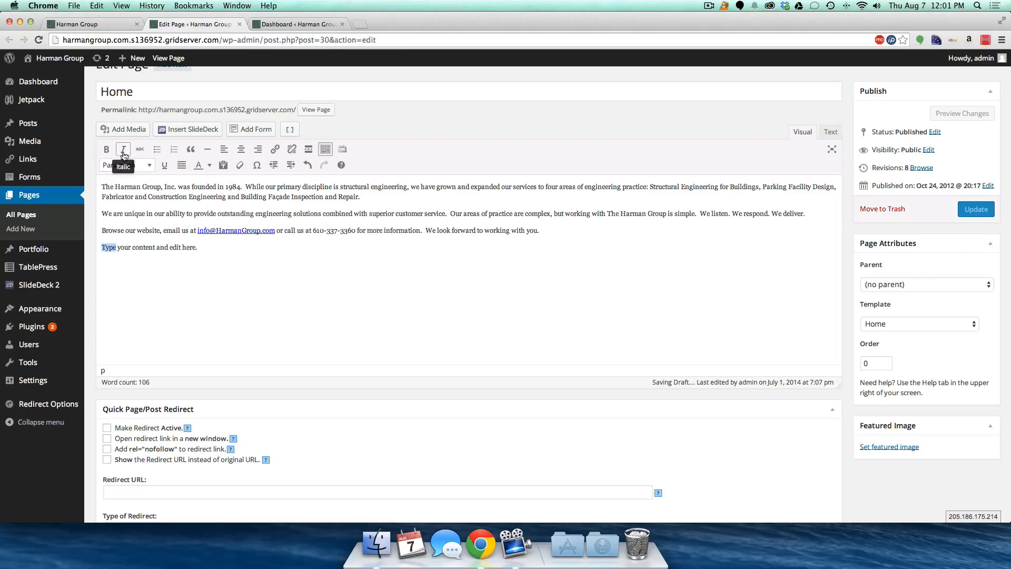
{"action": "left_click", "coordinate": [106, 149]}
{"action": "left_click", "coordinate": [126, 248]}
{"action": "double_click", "coordinate": [126, 247]}
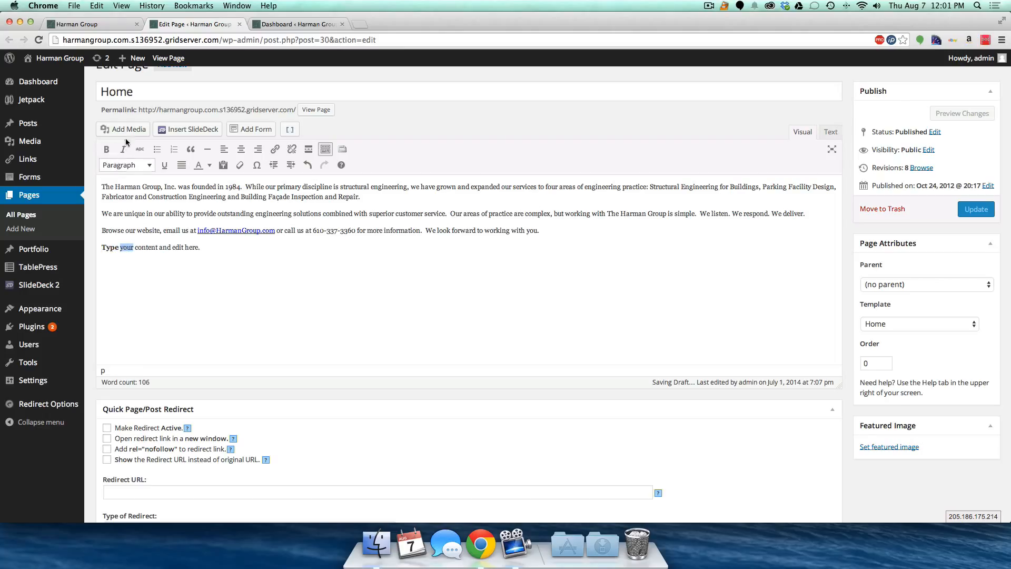
{"action": "left_click", "coordinate": [123, 149]}
{"action": "left_click", "coordinate": [169, 253]}
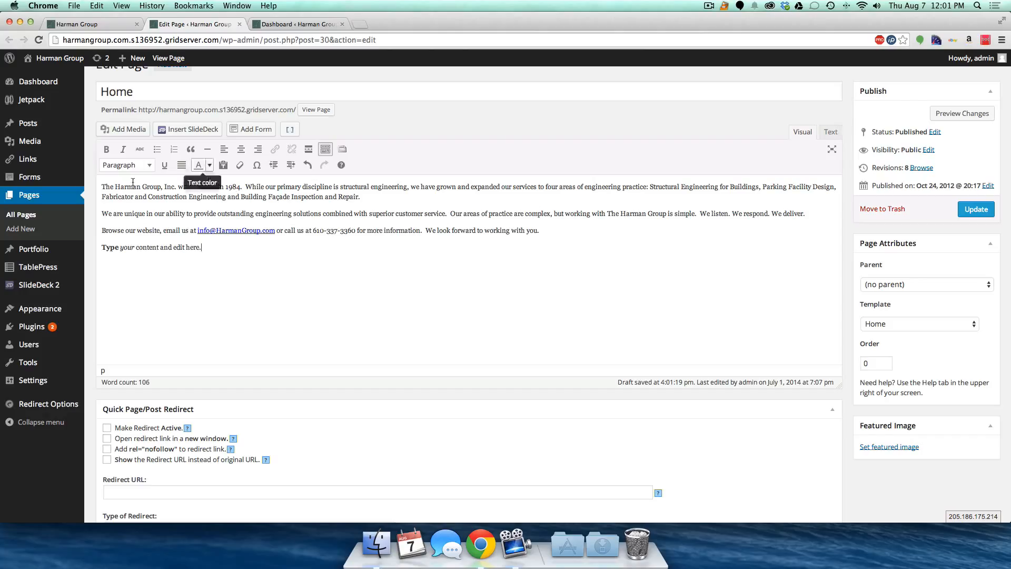
{"action": "triple_click", "coordinate": [228, 252]}
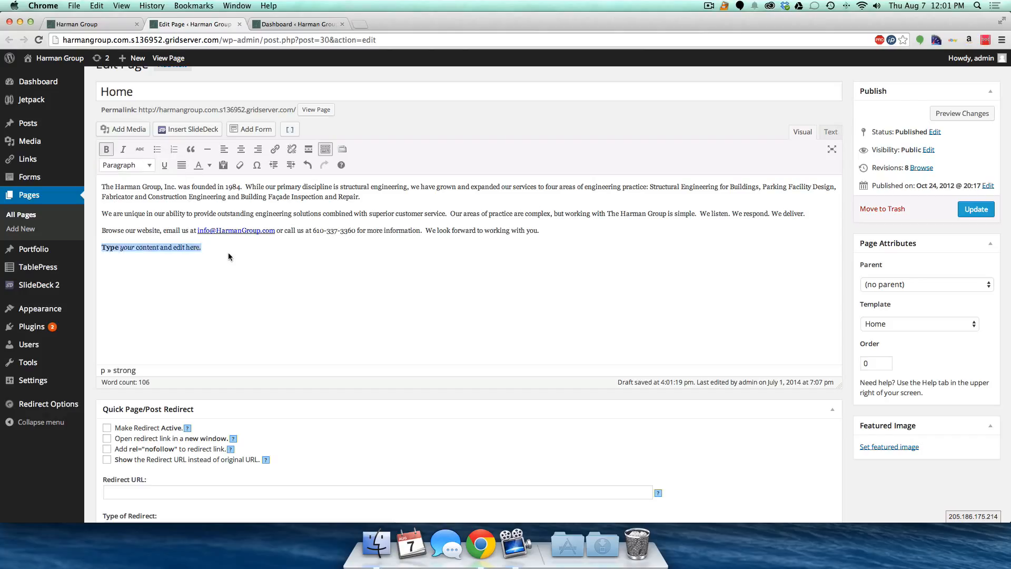
{"action": "key", "text": "BackSpace"}
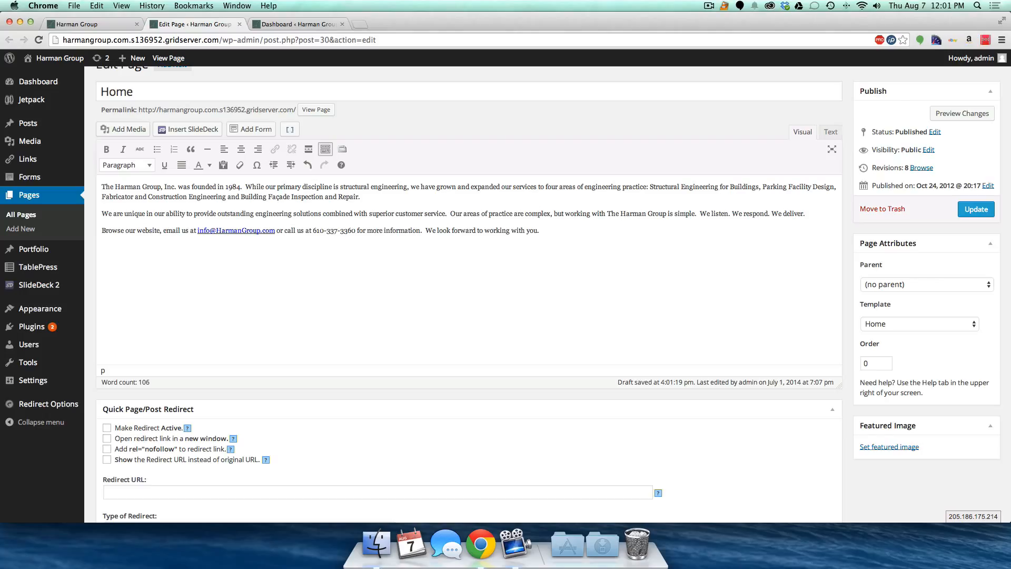
{"action": "left_click", "coordinate": [338, 168]}
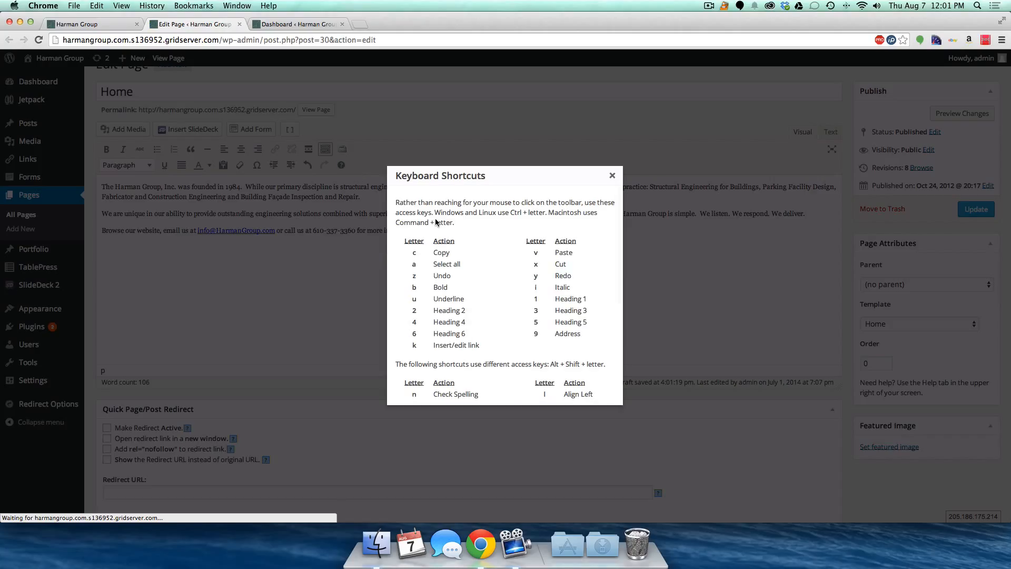
{"action": "scroll", "coordinate": [551, 325], "scroll_direction": "down", "scroll_amount": 5}
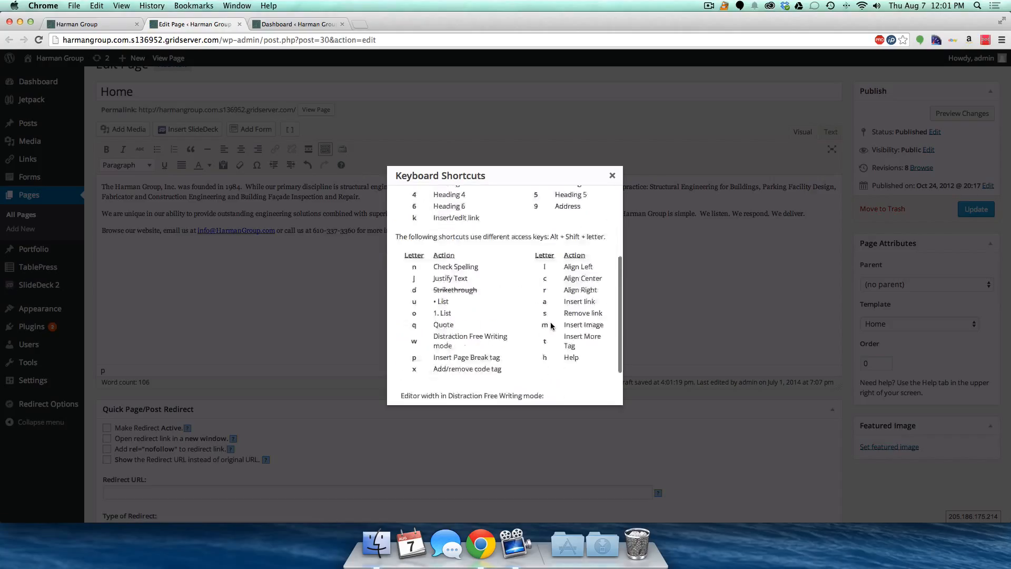
{"action": "left_click", "coordinate": [612, 176]}
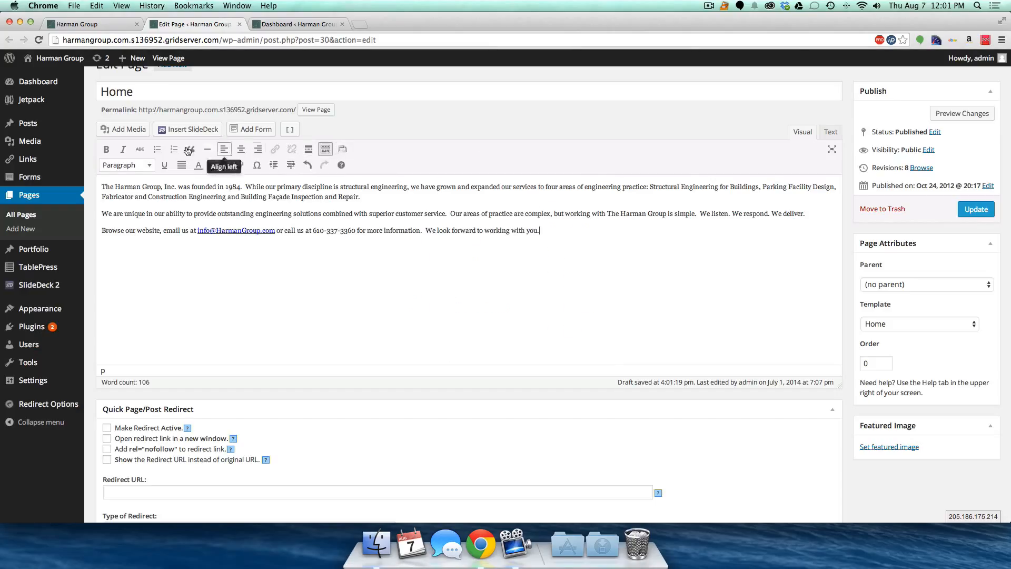
{"action": "scroll", "coordinate": [689, 168], "scroll_direction": "up", "scroll_amount": 1}
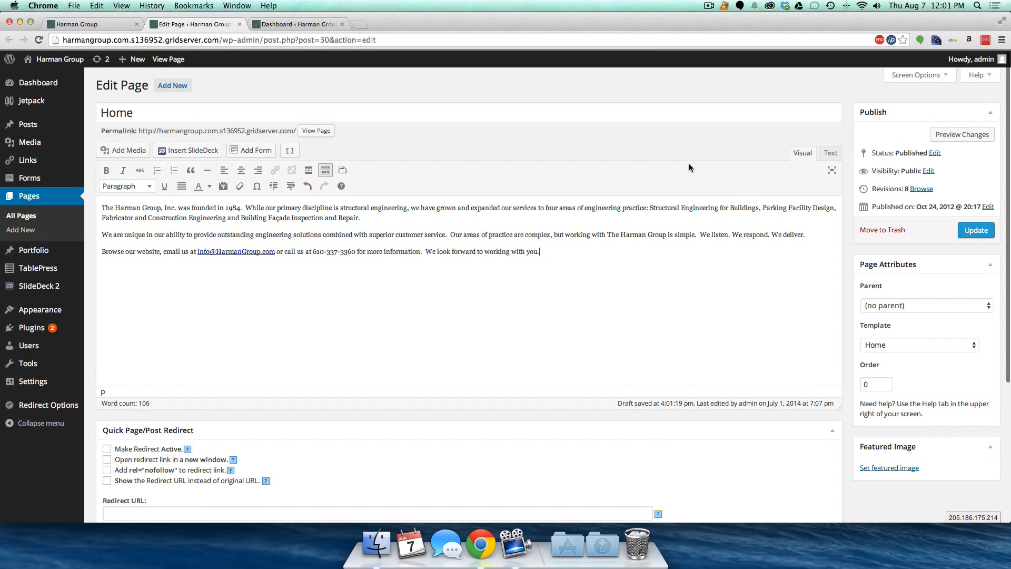
{"action": "left_click", "coordinate": [979, 75]}
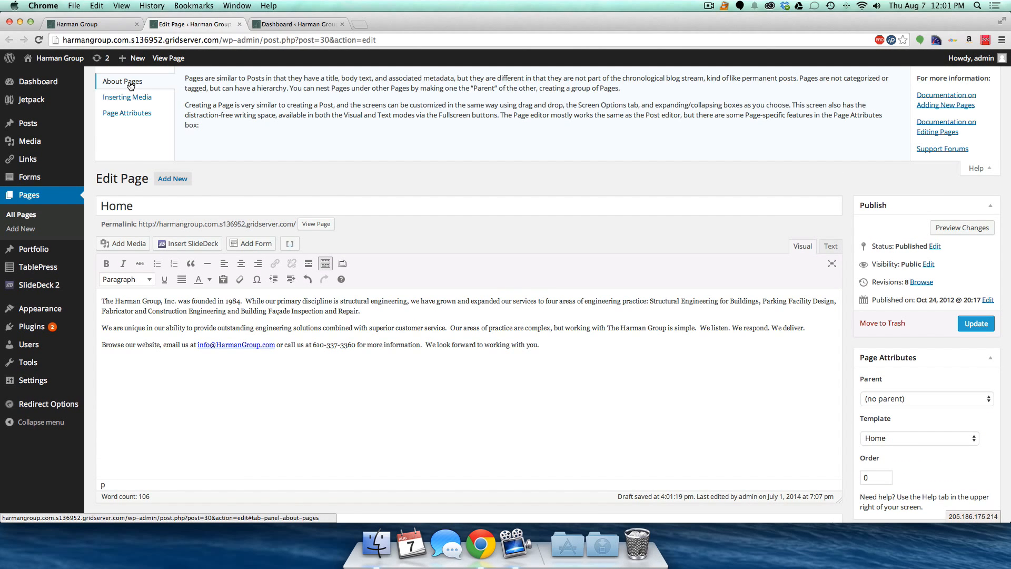
{"action": "left_click", "coordinate": [134, 98]}
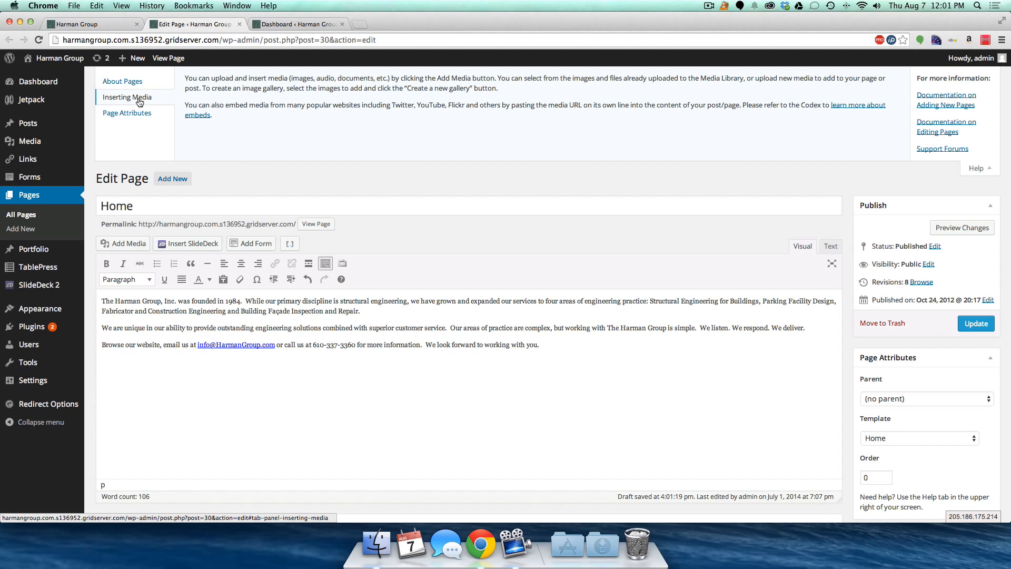
{"action": "left_click", "coordinate": [128, 116]}
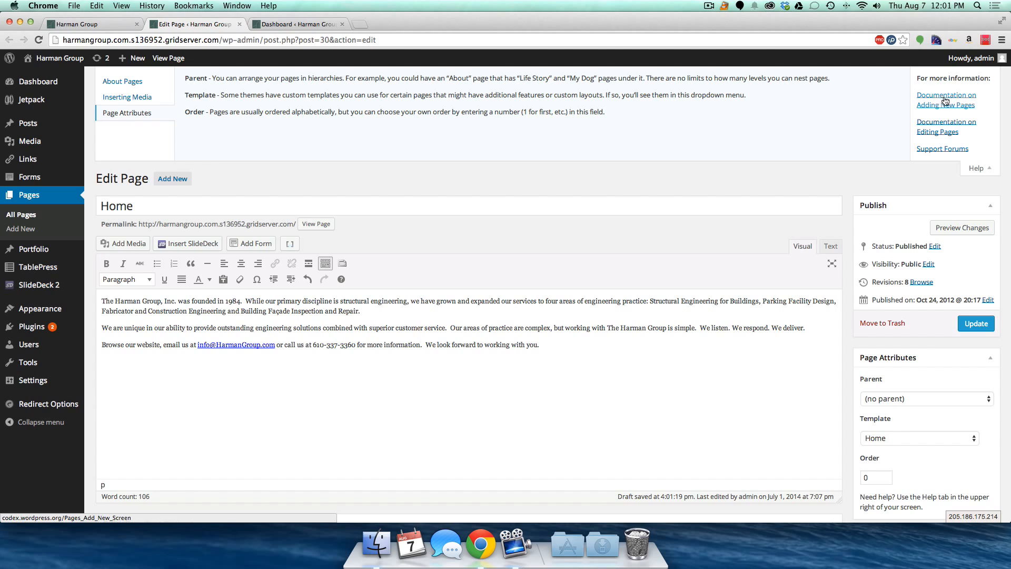
{"action": "left_click", "coordinate": [985, 167]}
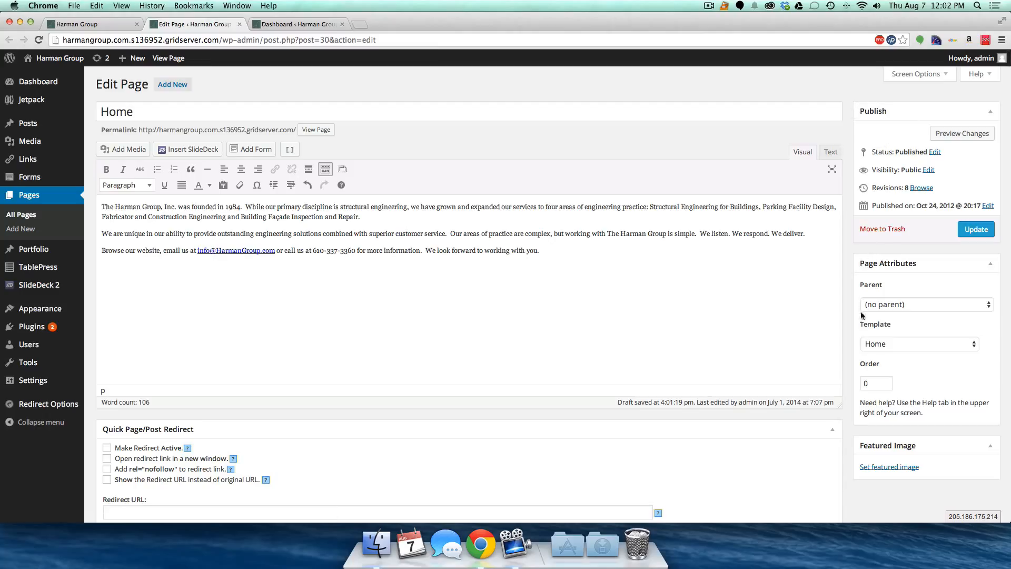
{"action": "scroll", "coordinate": [868, 410], "scroll_direction": "down", "scroll_amount": 5}
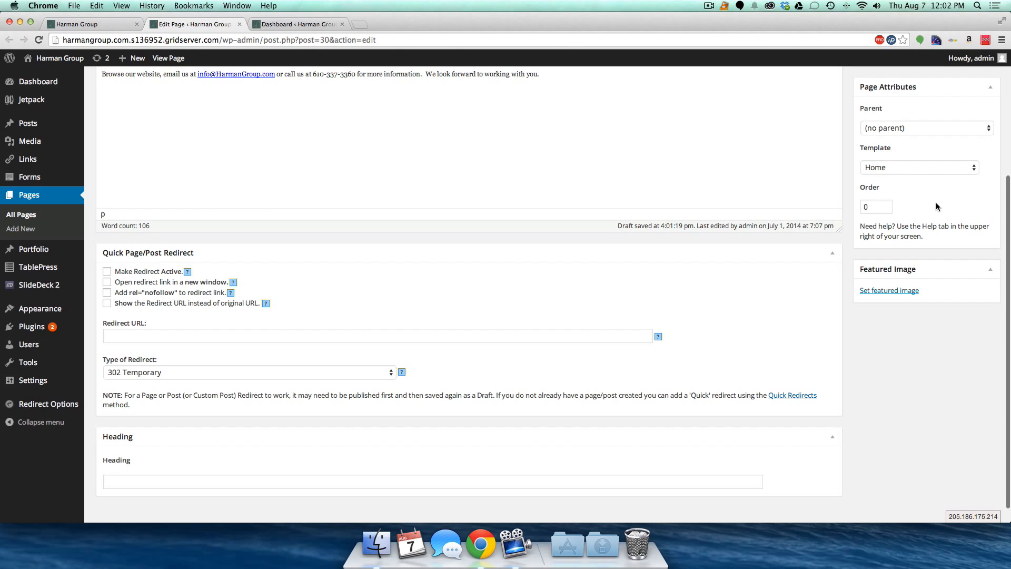
{"action": "scroll", "coordinate": [892, 210], "scroll_direction": "up", "scroll_amount": 5}
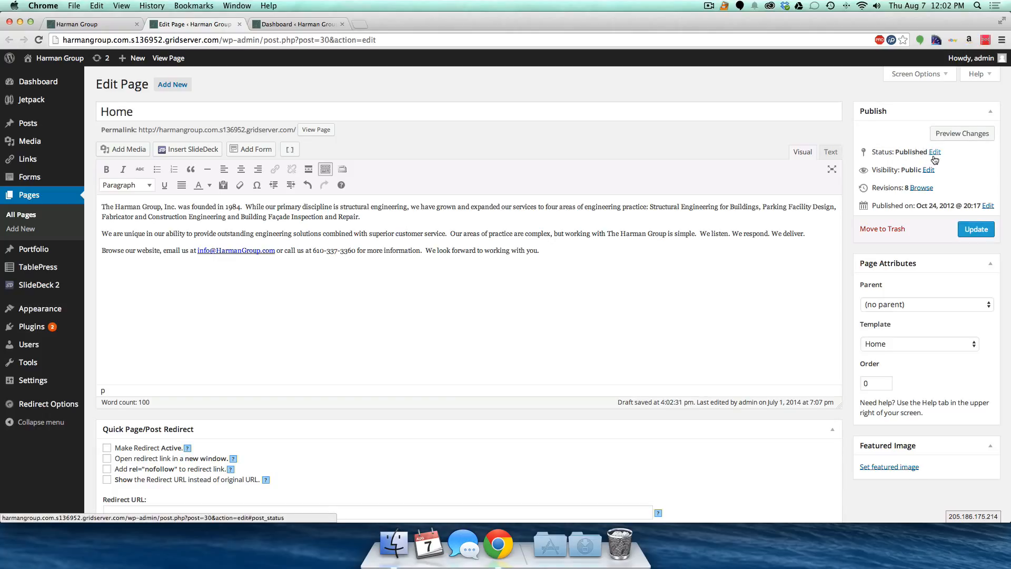
{"action": "left_click", "coordinate": [936, 157]}
{"action": "left_click", "coordinate": [884, 166]}
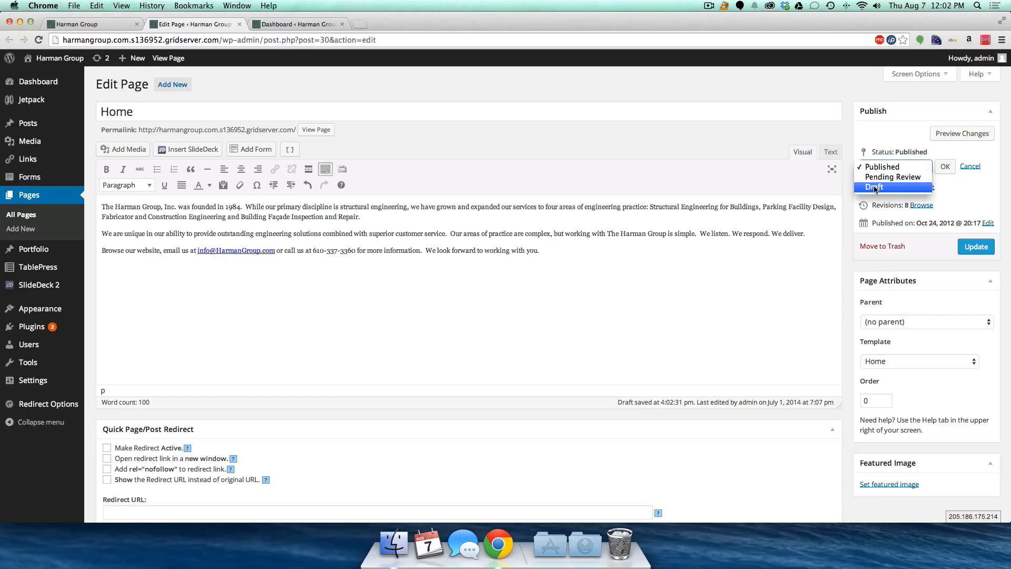
{"action": "left_click", "coordinate": [970, 194]}
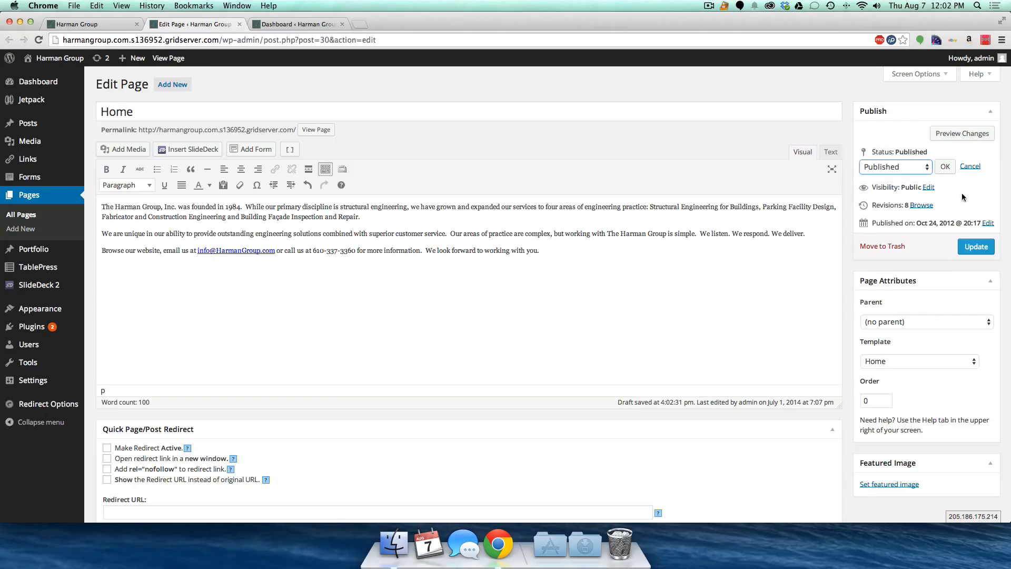
{"action": "left_click", "coordinate": [928, 188]}
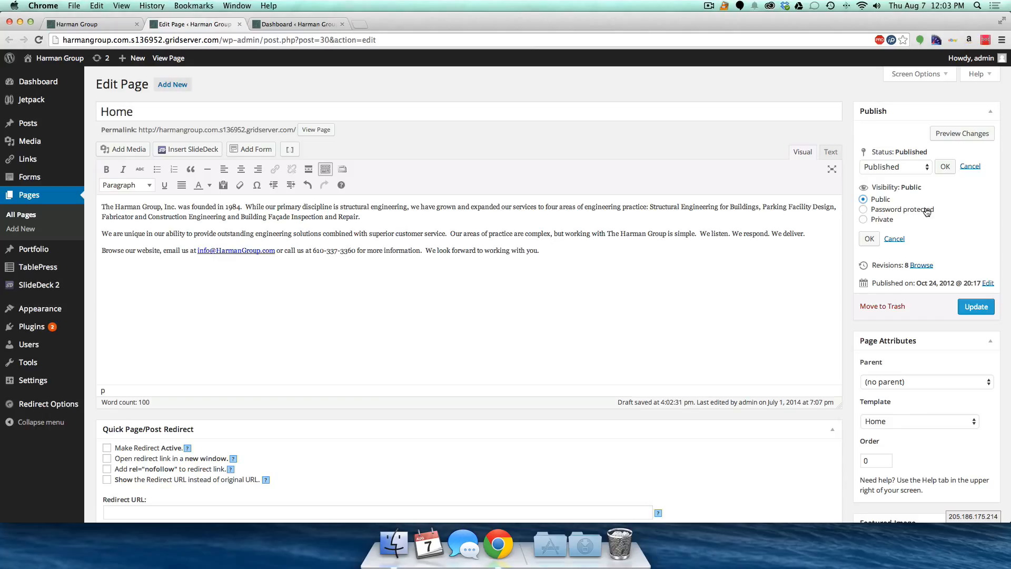
{"action": "left_click", "coordinate": [869, 239]}
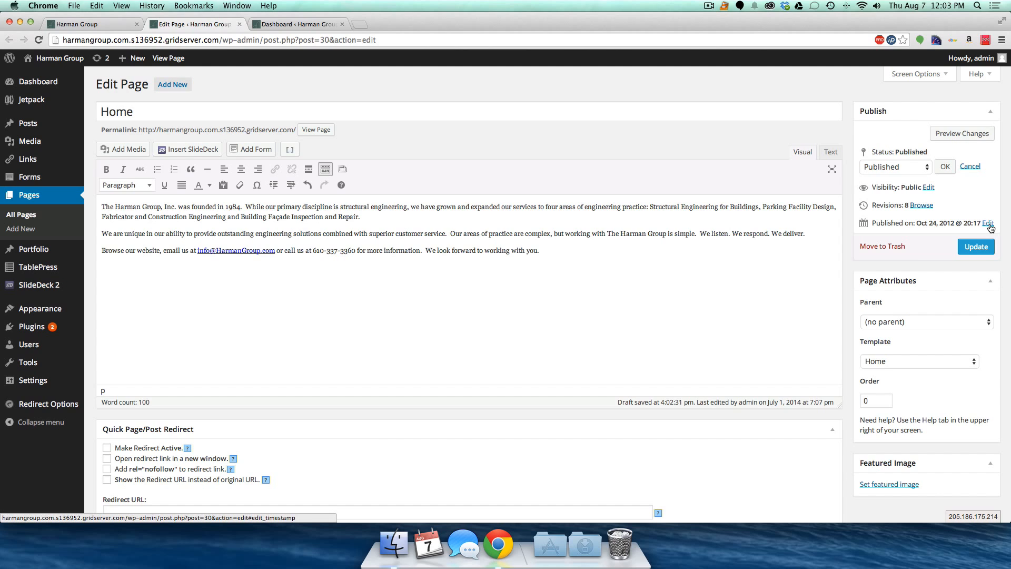
{"action": "scroll", "coordinate": [914, 245], "scroll_direction": "down", "scroll_amount": 5}
{"action": "scroll", "coordinate": [914, 246], "scroll_direction": "up", "scroll_amount": 1}
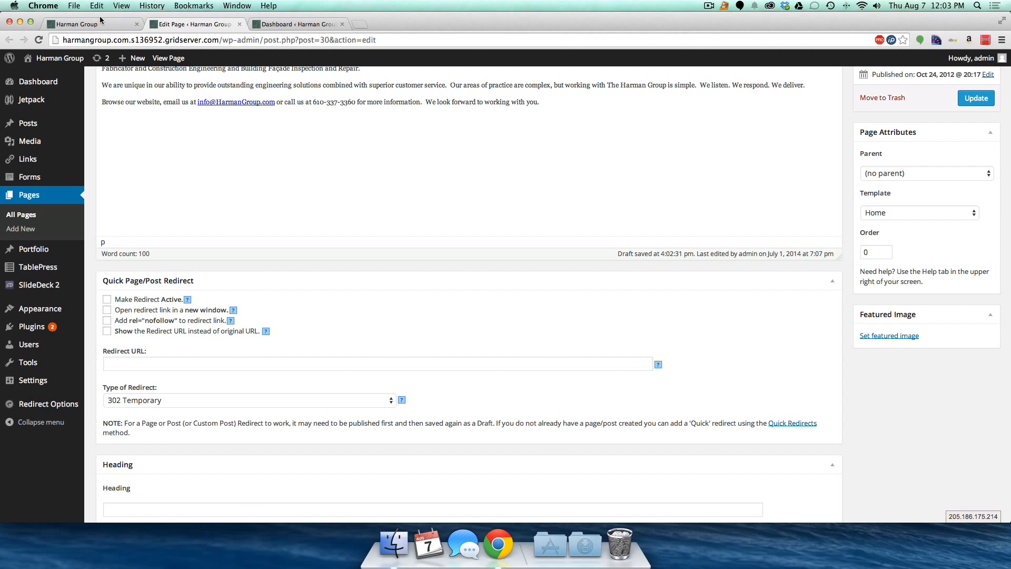
{"action": "left_click", "coordinate": [79, 24]}
- Open The THG Difference from the Firm Overview menu in a new tab and launch its editor
{"action": "scroll", "coordinate": [374, 106], "scroll_direction": "up", "scroll_amount": 5}
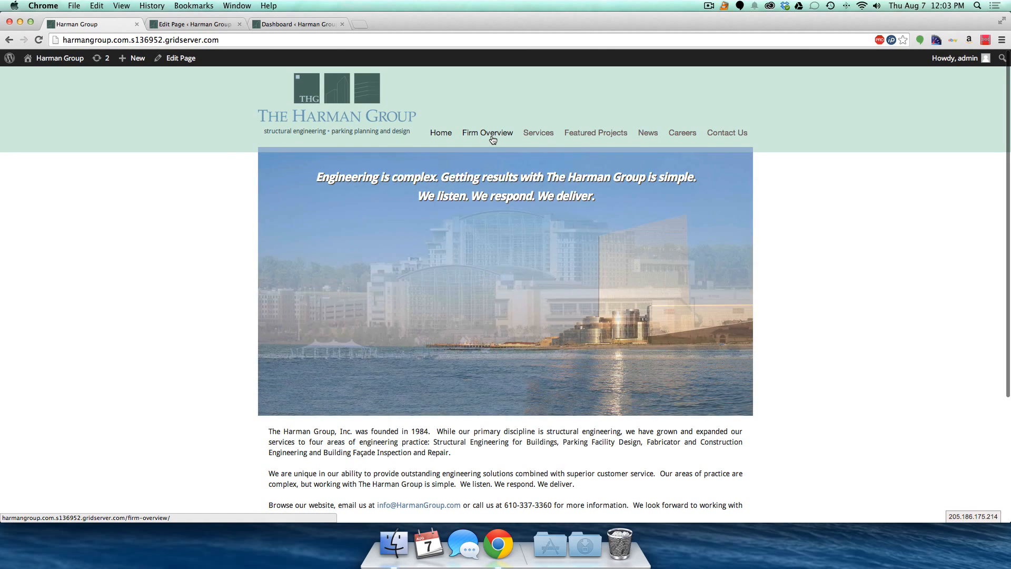
{"action": "mouse_move", "coordinate": [488, 133]}
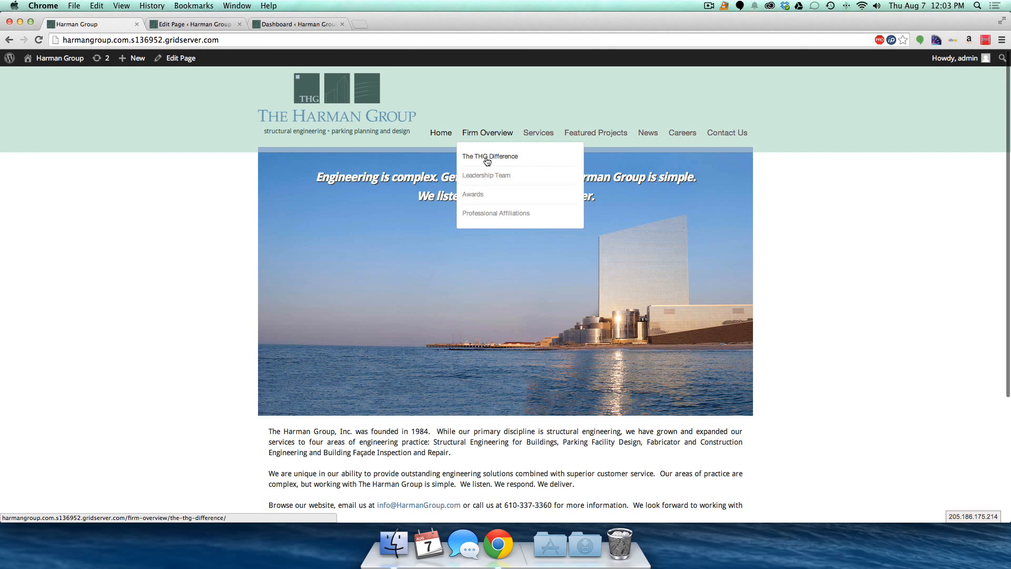
{"action": "left_click", "coordinate": [483, 160], "text": "super"}
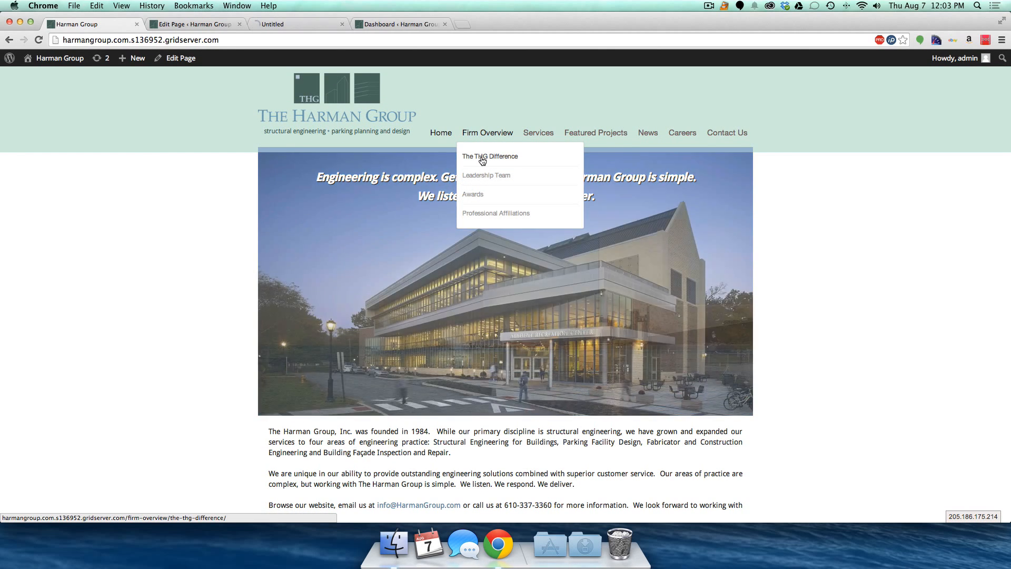
{"action": "left_click", "coordinate": [272, 24]}
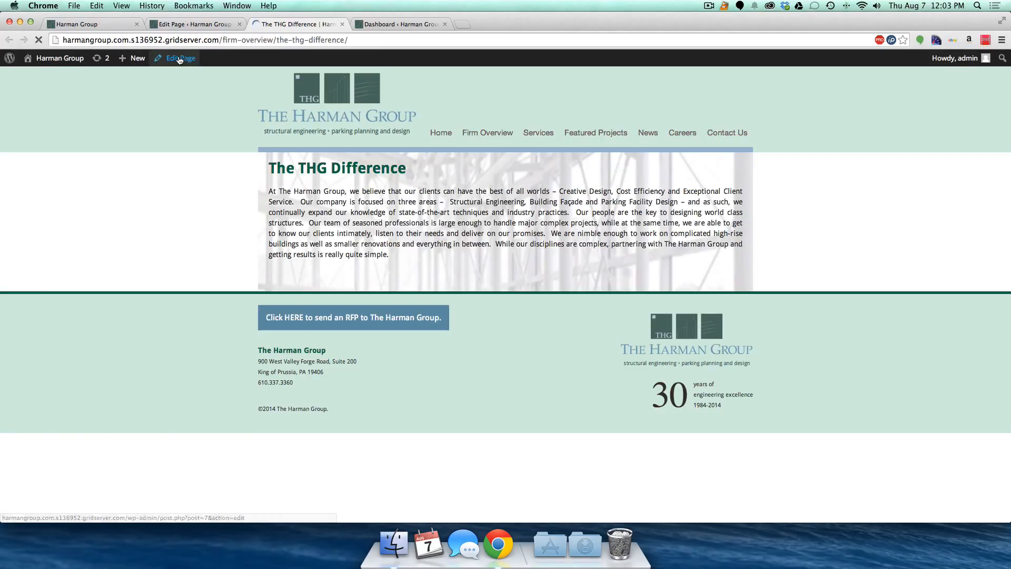
{"action": "left_click", "coordinate": [179, 59]}
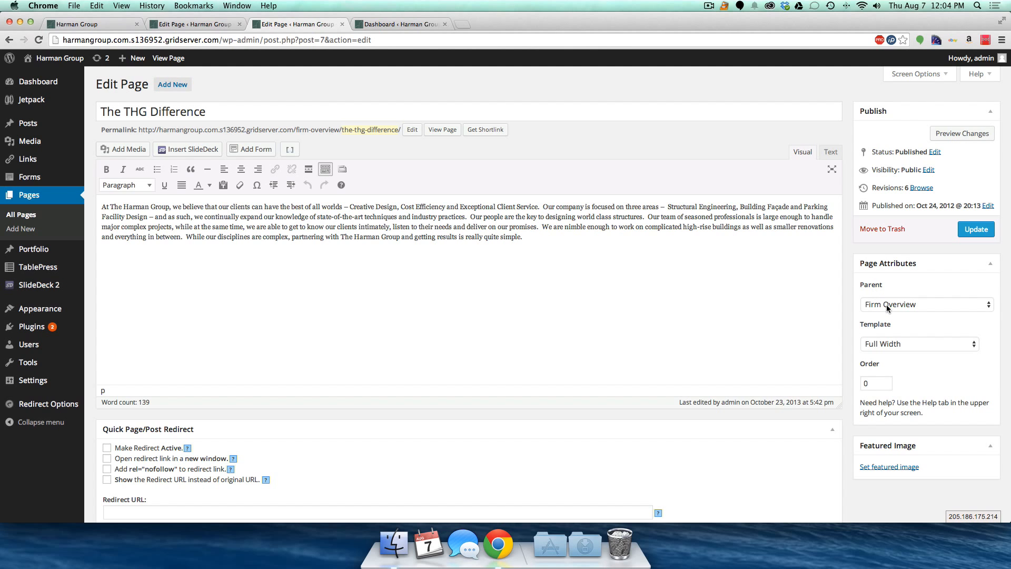
- From the homepage tab, open The THG Difference page live and inspect its firm-overview address
{"action": "left_click", "coordinate": [71, 24]}
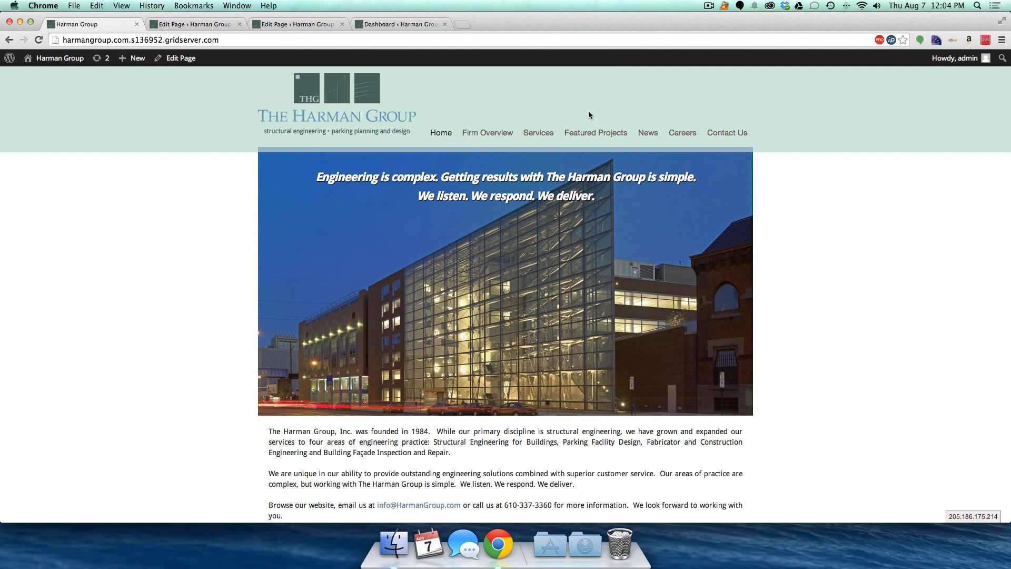
{"action": "mouse_move", "coordinate": [485, 134]}
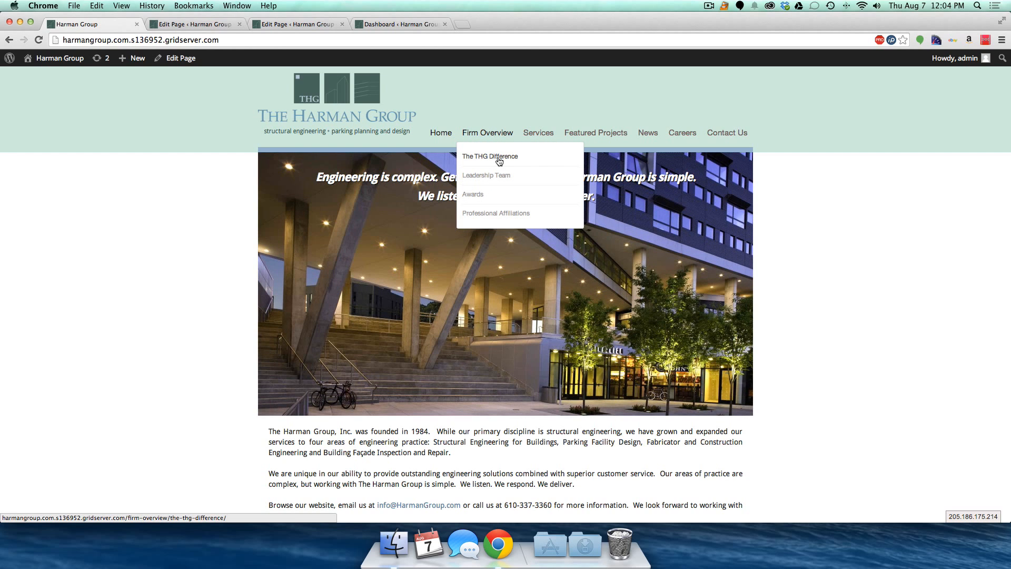
{"action": "left_click", "coordinate": [190, 58]}
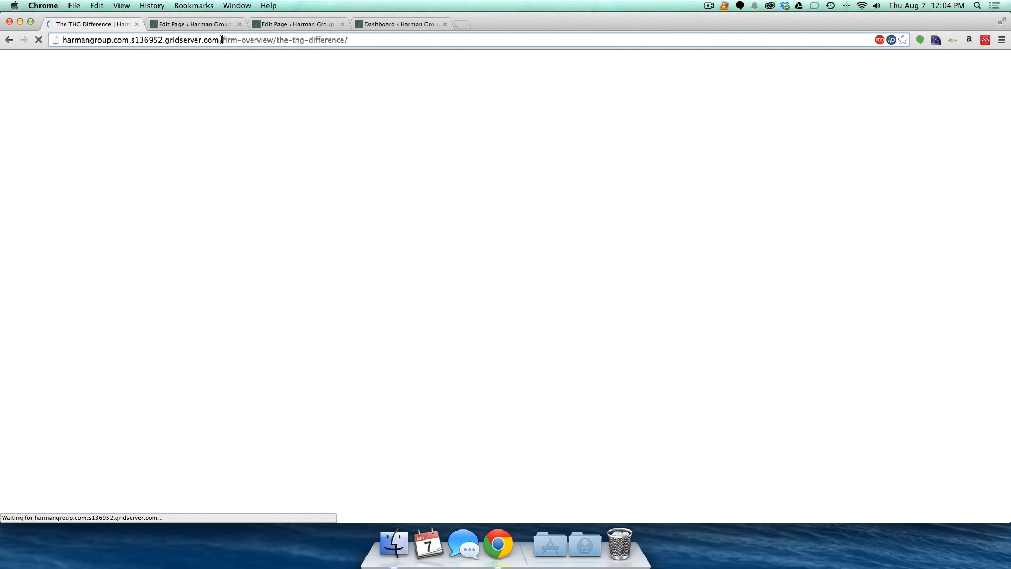
{"action": "left_click_drag", "start_coordinate": [223, 40], "coordinate": [275, 40]}
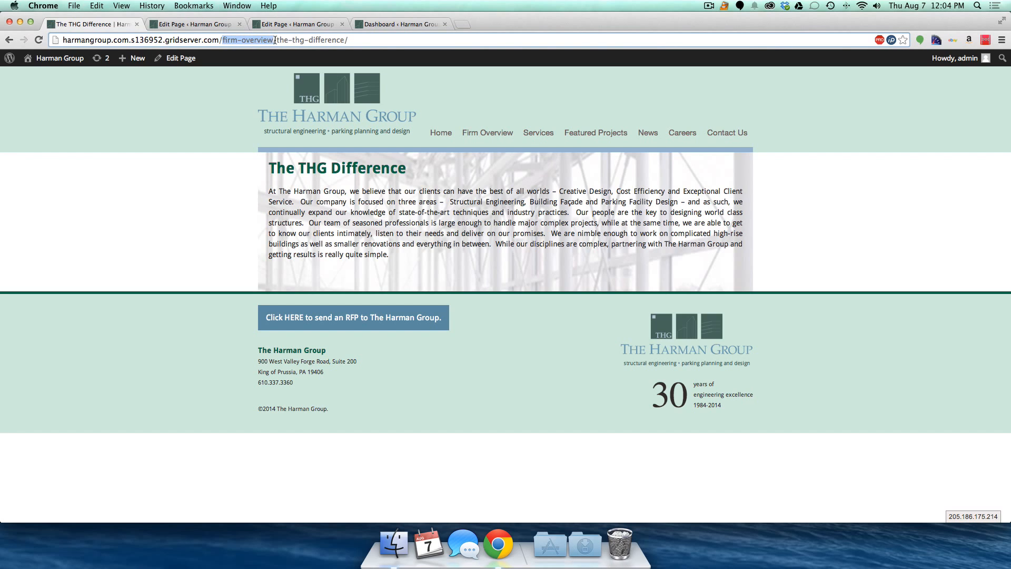
{"action": "left_click", "coordinate": [221, 40]}
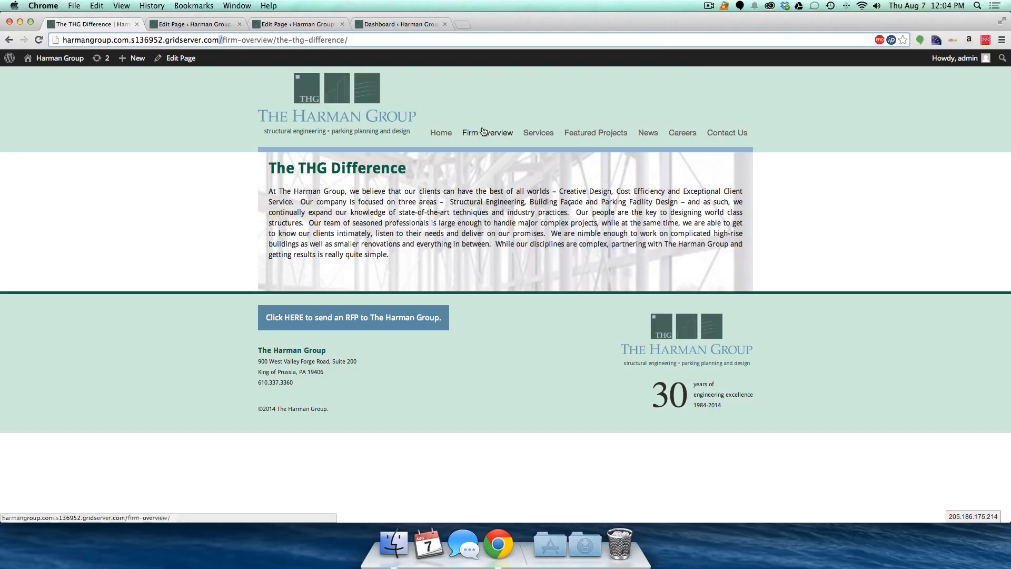
{"action": "mouse_move", "coordinate": [483, 134]}
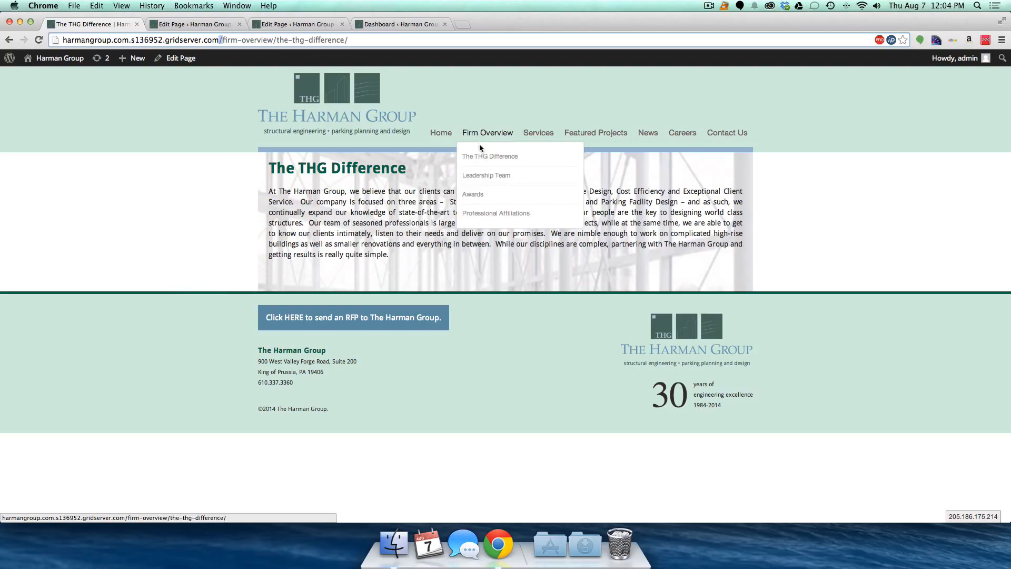
- Keep parent Firm Overview and template Full Width for The THG Difference, then select 'Structural Engineering'
{"action": "left_click", "coordinate": [277, 26]}
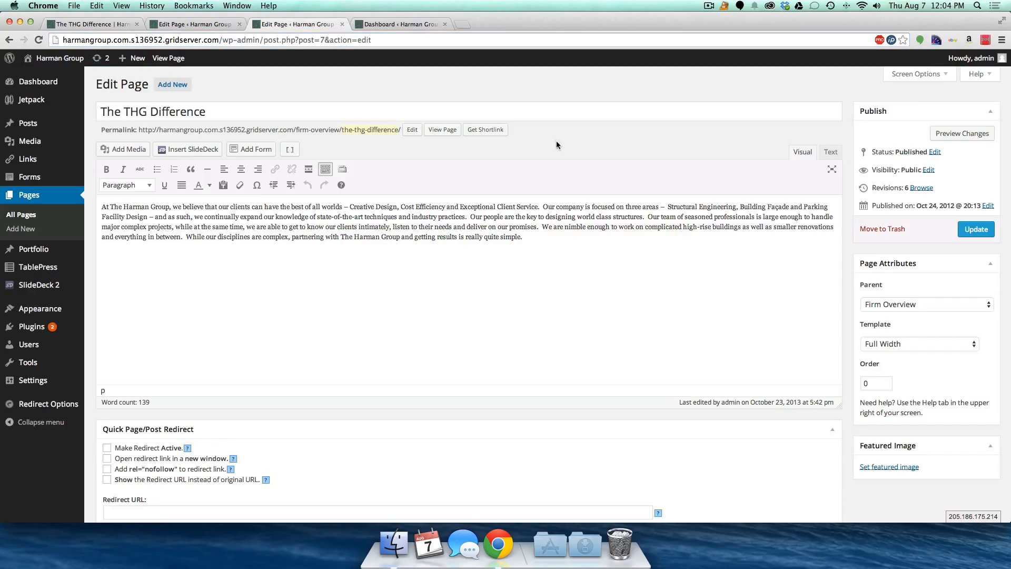
{"action": "left_click", "coordinate": [926, 309]}
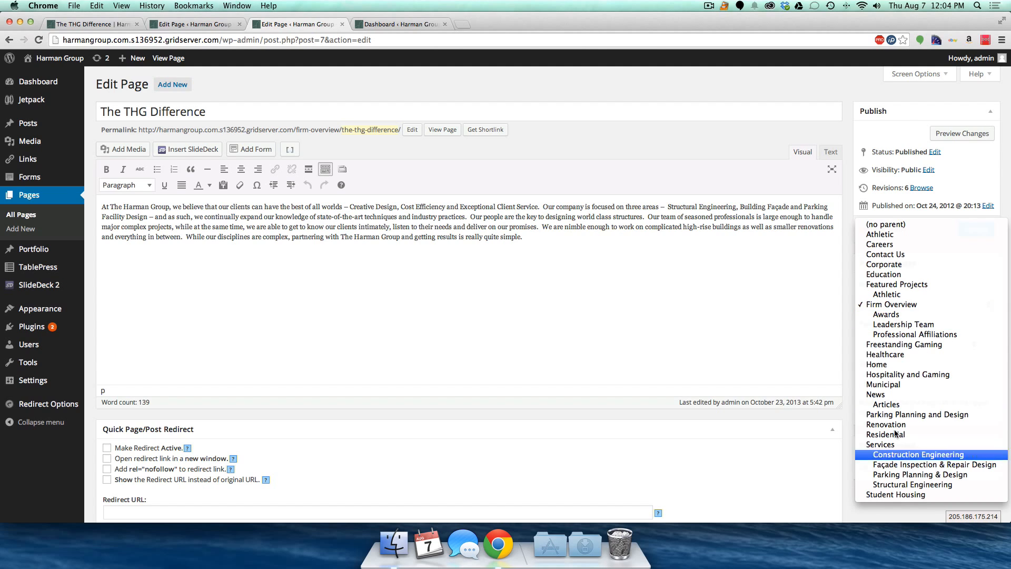
{"action": "left_click", "coordinate": [886, 309]}
{"action": "left_click", "coordinate": [891, 311]}
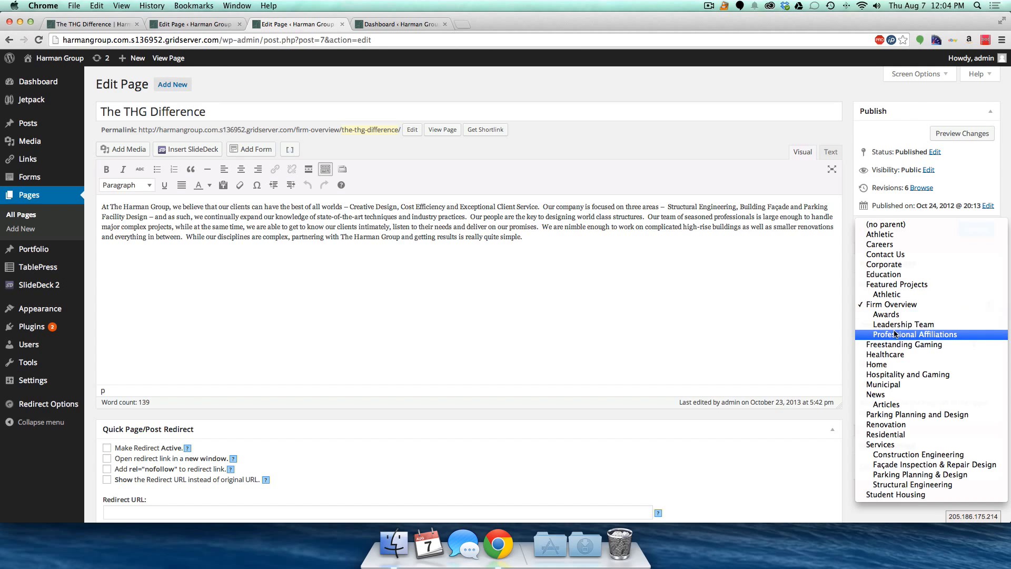
{"action": "left_click", "coordinate": [889, 304]}
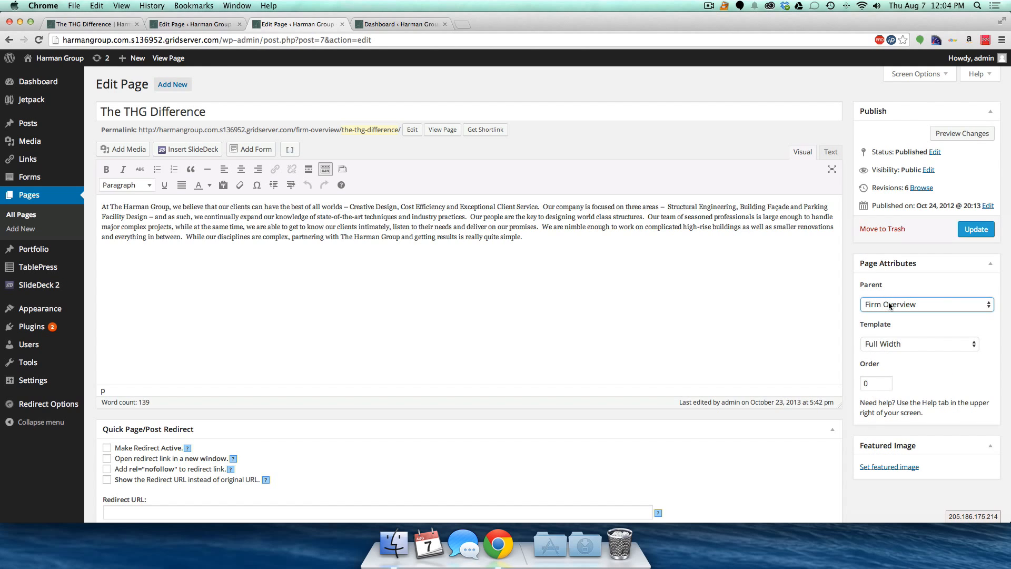
{"action": "left_click", "coordinate": [884, 345]}
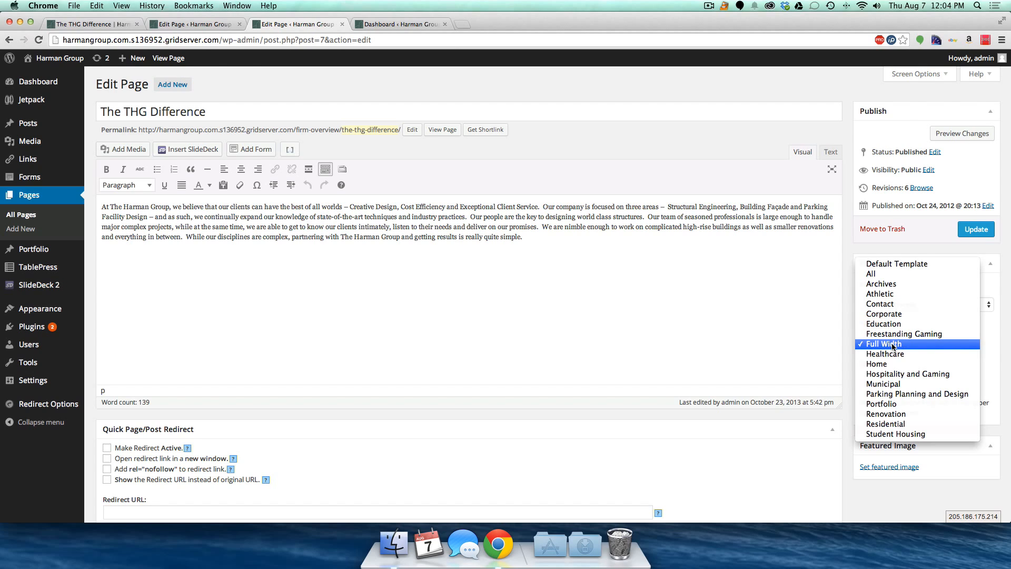
{"action": "left_click", "coordinate": [893, 345]}
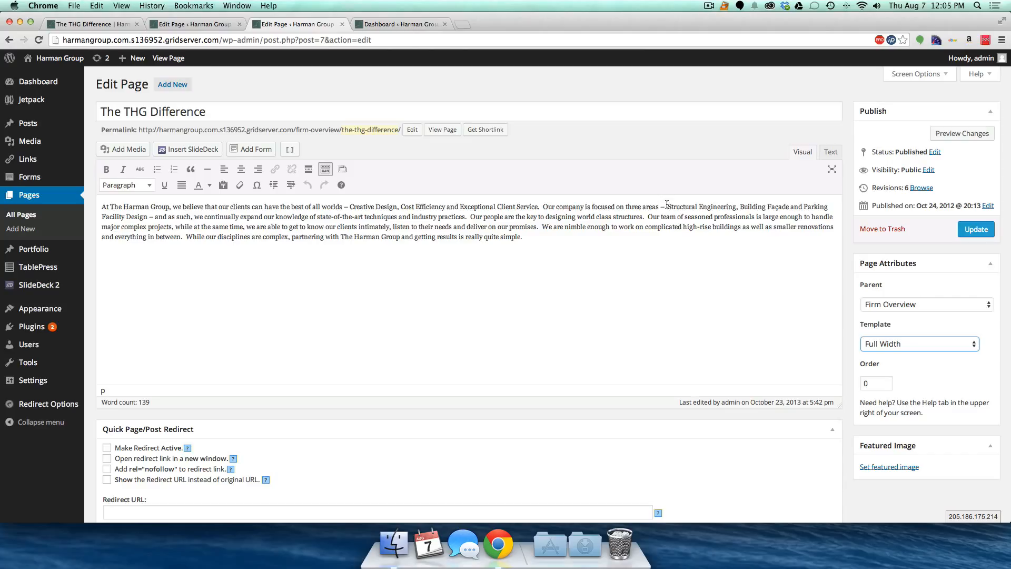
{"action": "left_click_drag", "start_coordinate": [668, 207], "coordinate": [737, 206]}
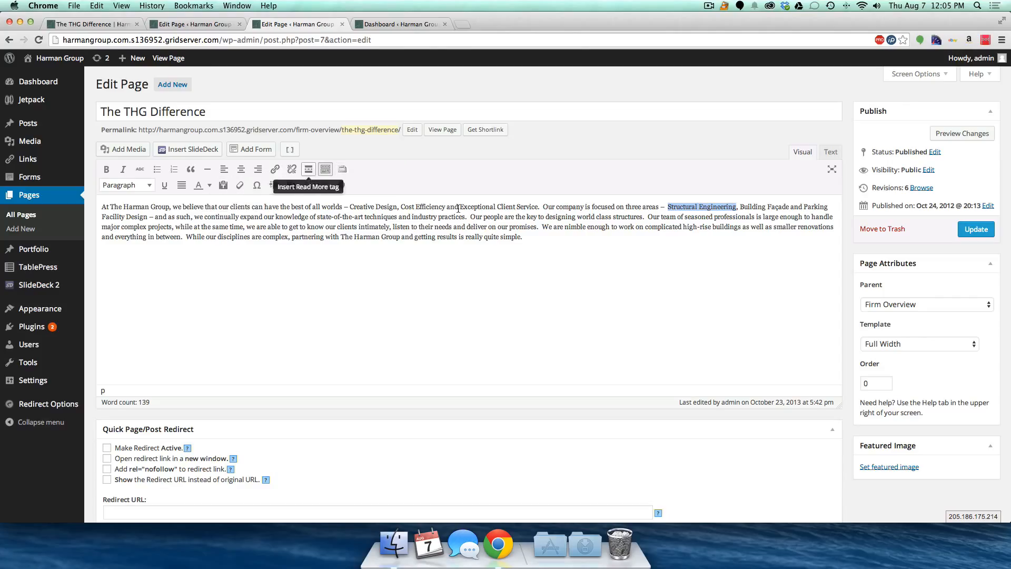
- Link the selected Structural Engineering text to the Structural Engineering page, found by searching 'structura'
{"action": "left_click", "coordinate": [275, 168]}
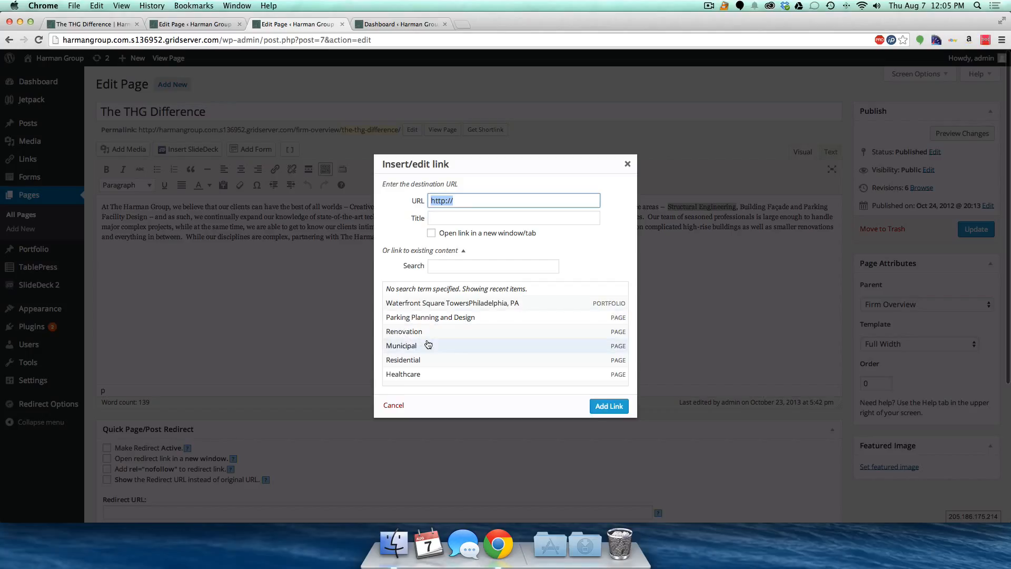
{"action": "left_click", "coordinate": [445, 266]}
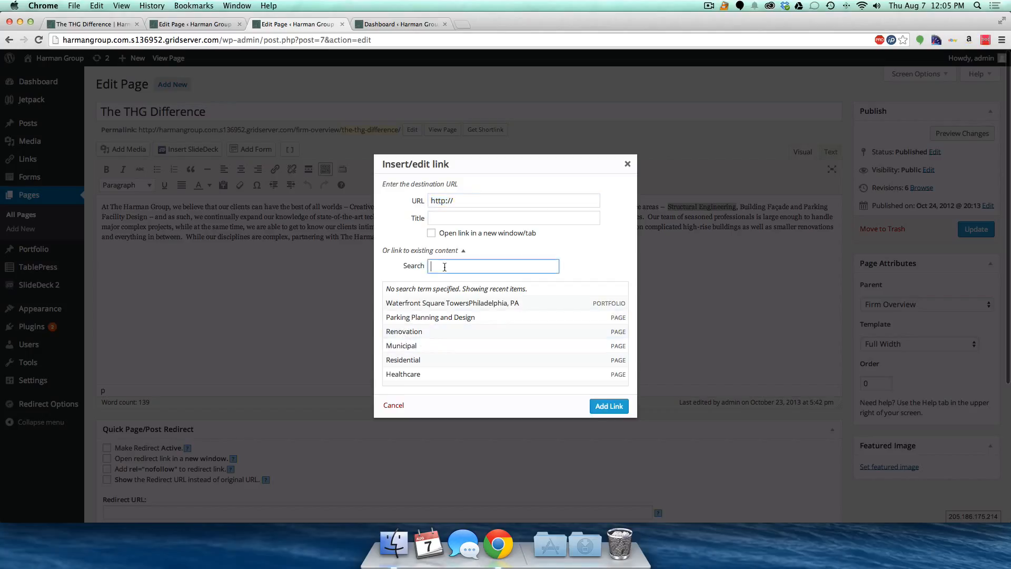
{"action": "type", "text": "stru"}
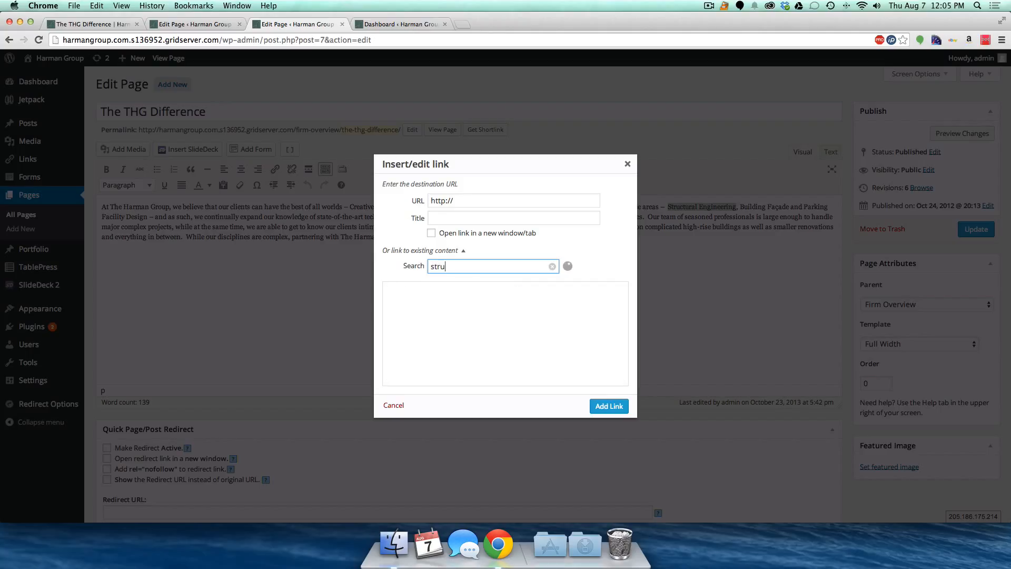
{"action": "type", "text": "ctural"}
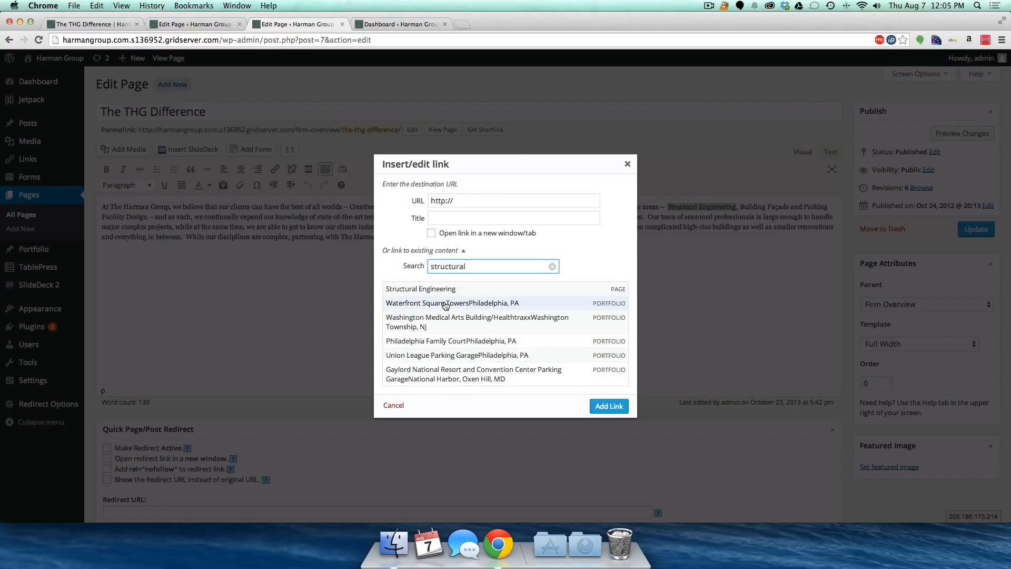
{"action": "left_click", "coordinate": [435, 291]}
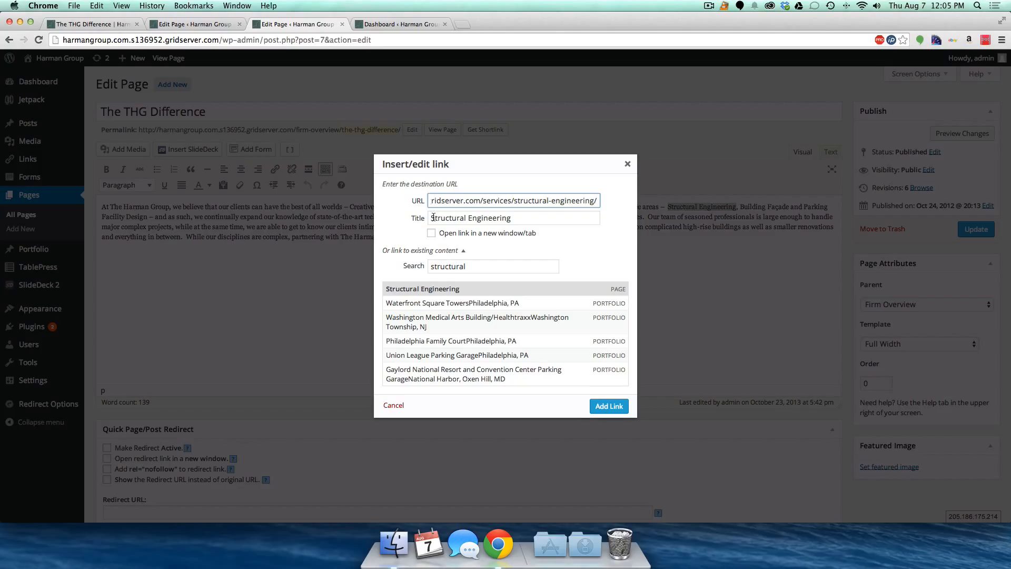
{"action": "left_click", "coordinate": [607, 415]}
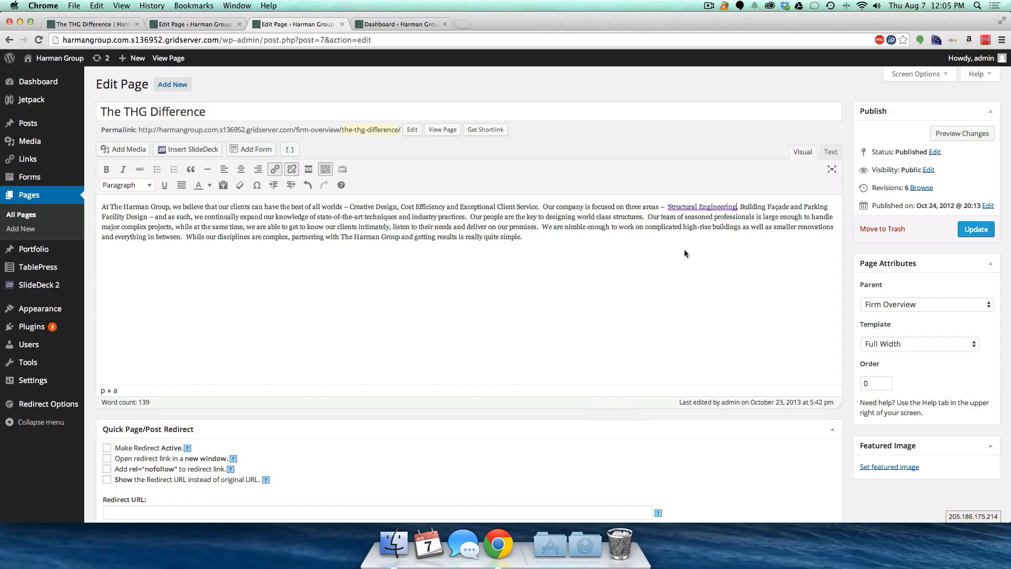
{"action": "left_click", "coordinate": [740, 207]}
- Select 'Building Façade and Parking Facility Design' and search link targets for 'building facade', then 'building'
{"action": "left_click", "coordinate": [147, 217], "text": "shift"}
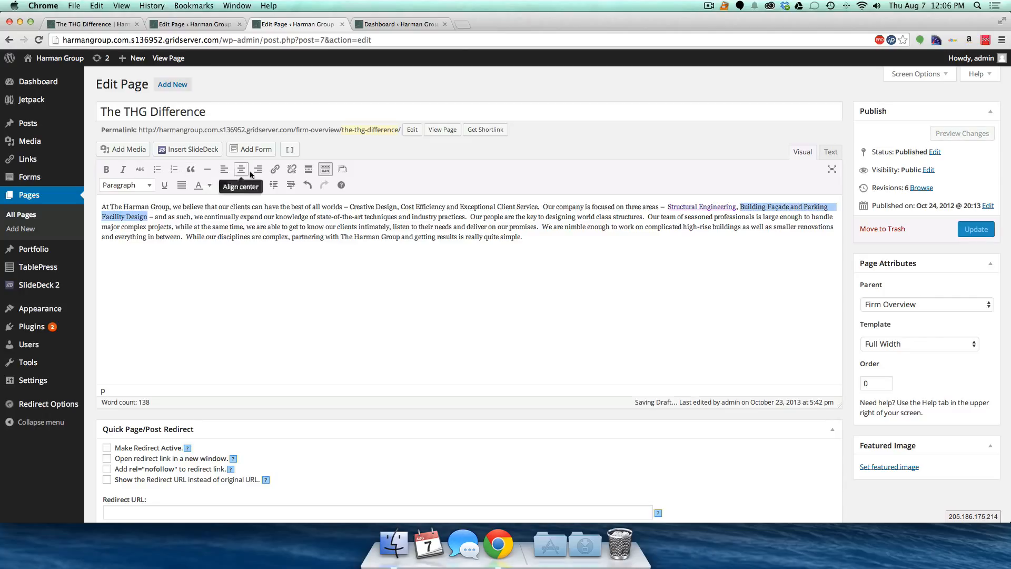
{"action": "left_click", "coordinate": [271, 173]}
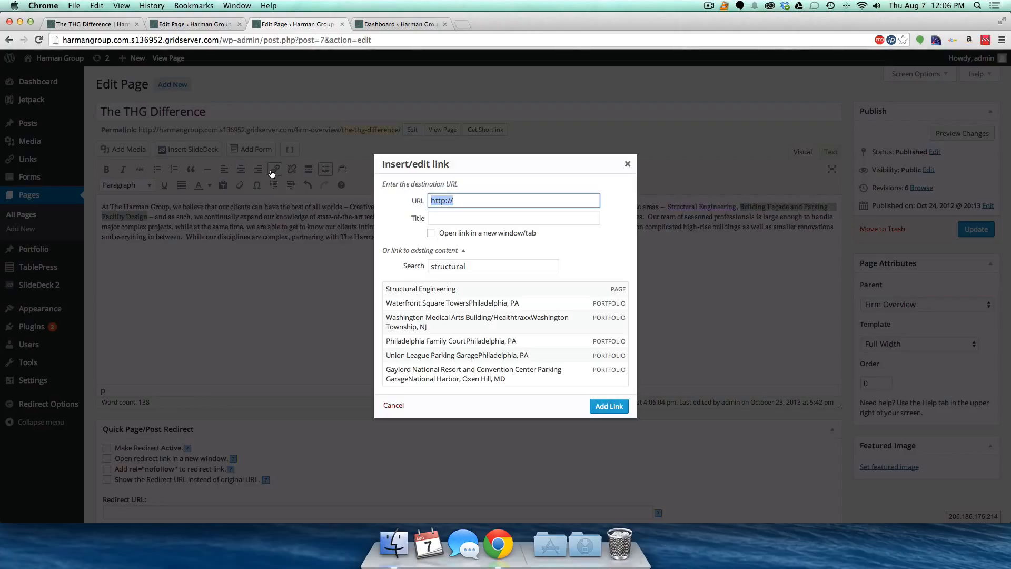
{"action": "double_click", "coordinate": [452, 268]}
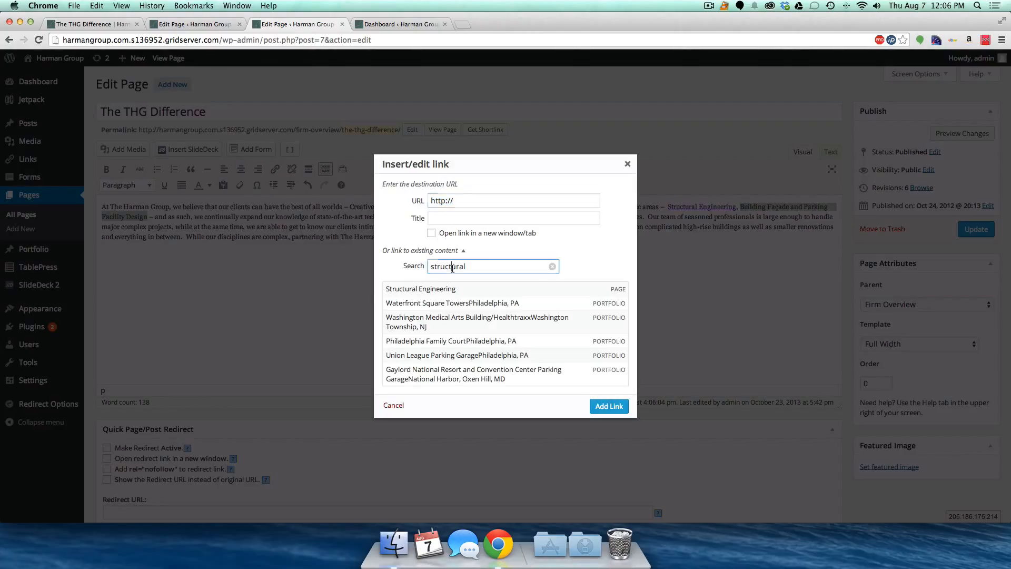
{"action": "type", "text": "building facade"}
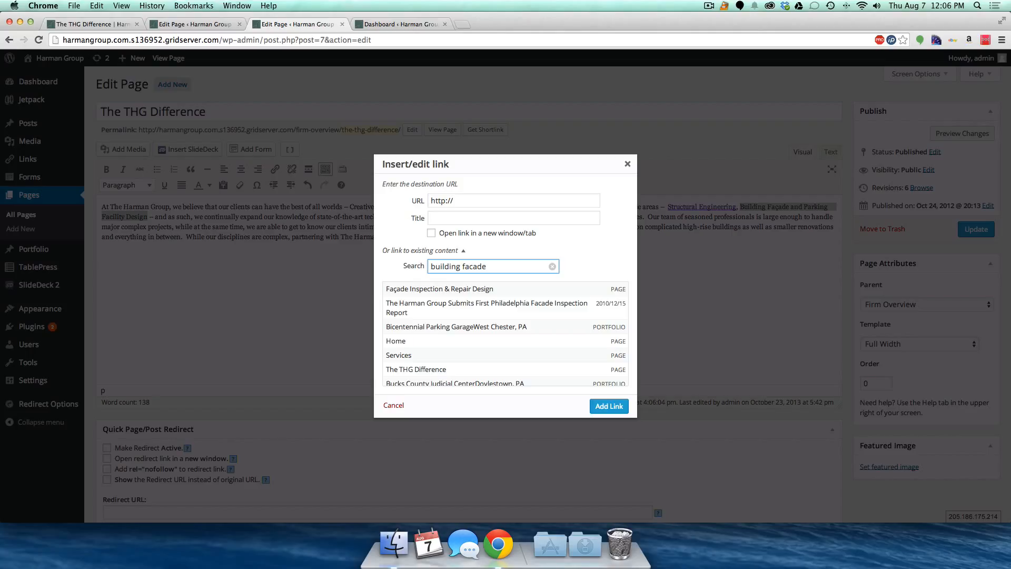
{"action": "double_click", "coordinate": [462, 266]}
{"action": "key", "text": "BackSpace"}
{"action": "scroll", "coordinate": [471, 322], "scroll_direction": "down", "scroll_amount": 2}
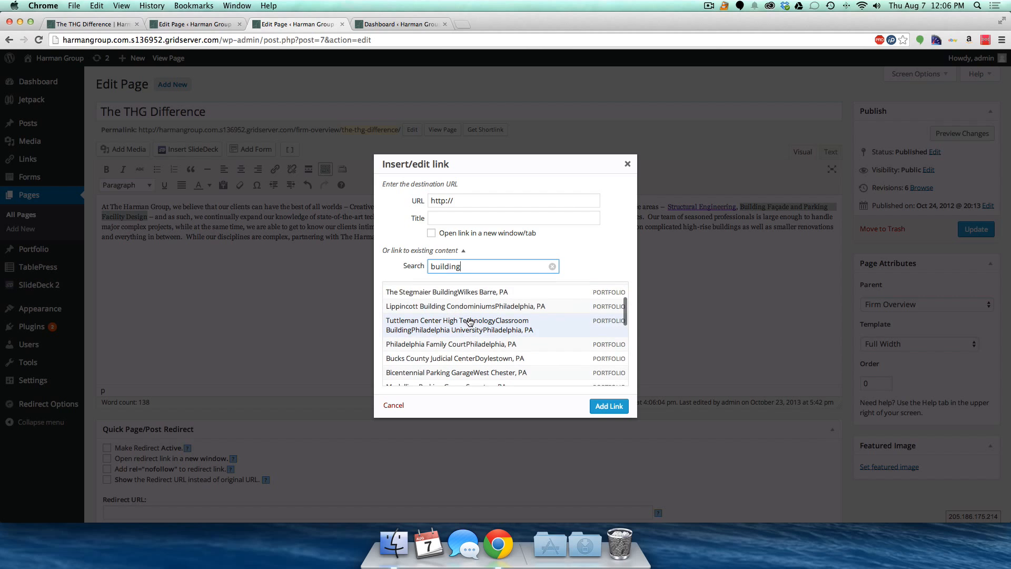
{"action": "scroll", "coordinate": [470, 322], "scroll_direction": "down", "scroll_amount": 3}
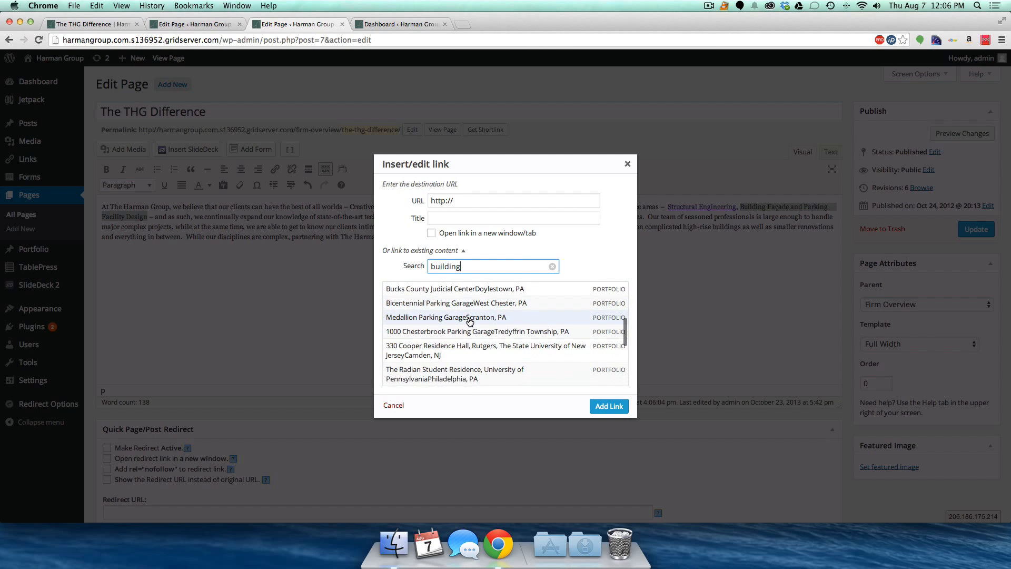
{"action": "scroll", "coordinate": [471, 323], "scroll_direction": "down", "scroll_amount": 4}
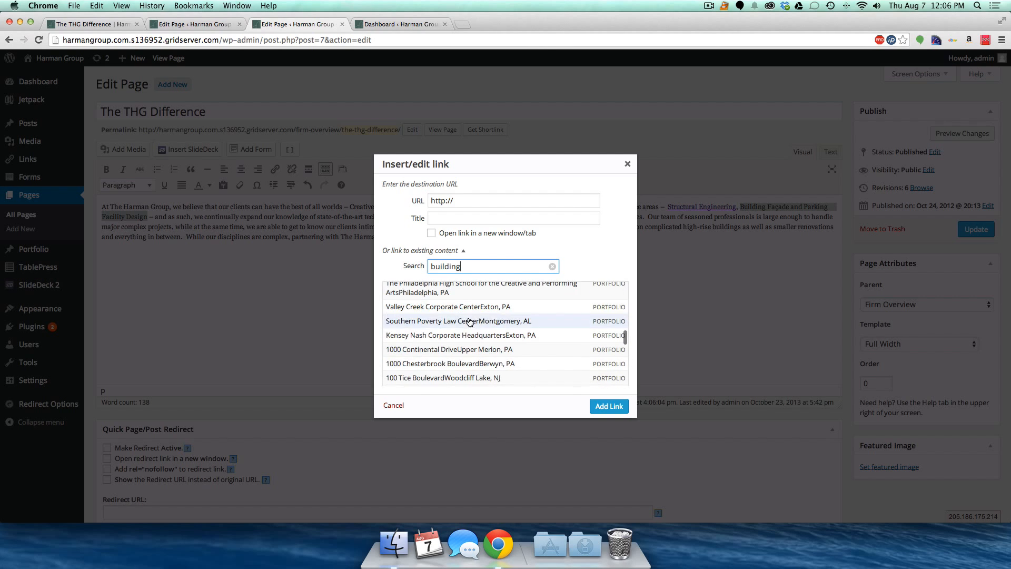
- Search link targets for 'parking facility' instead, then cancel without adding a link
{"action": "double_click", "coordinate": [442, 266]}
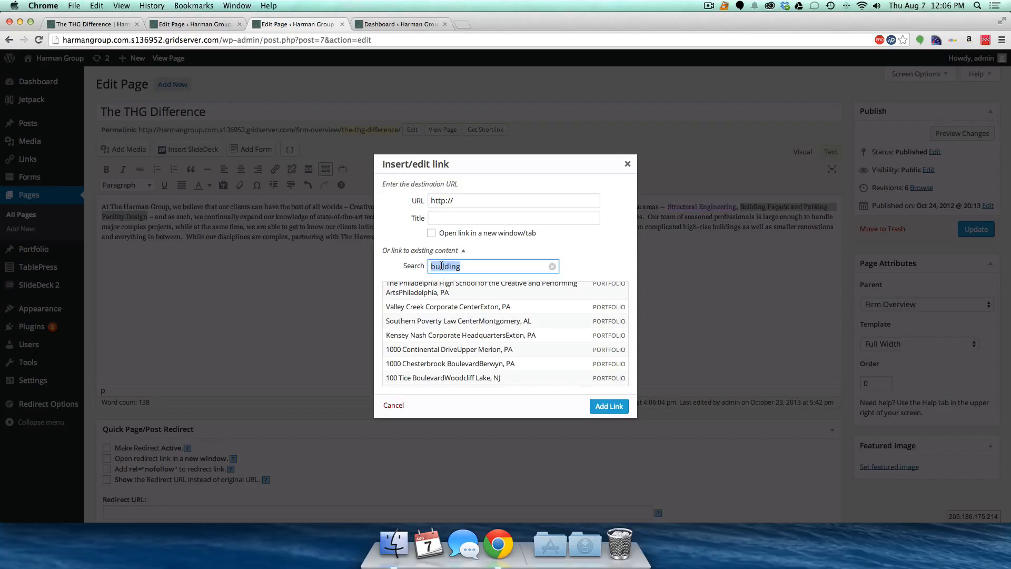
{"action": "type", "text": "parking facility"}
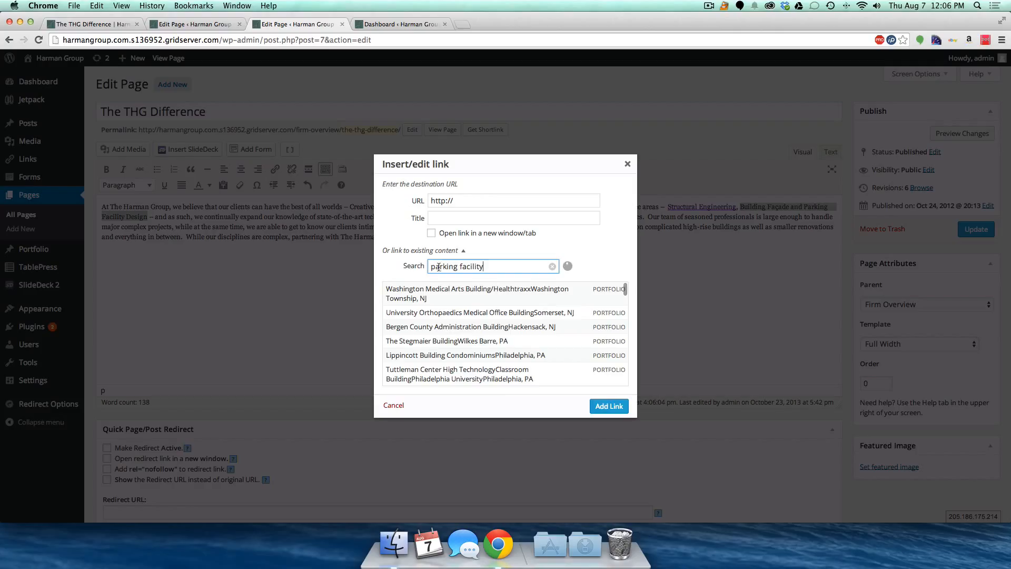
{"action": "scroll", "coordinate": [445, 324], "scroll_direction": "down", "scroll_amount": 5}
{"action": "scroll", "coordinate": [445, 324], "scroll_direction": "up", "scroll_amount": 5}
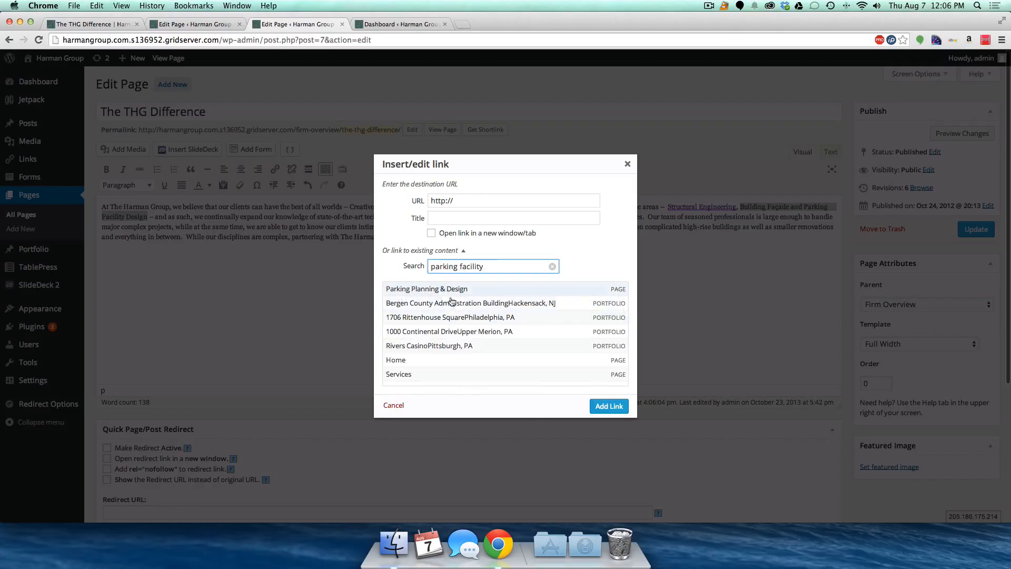
{"action": "scroll", "coordinate": [445, 334], "scroll_direction": "down", "scroll_amount": 5}
{"action": "scroll", "coordinate": [445, 336], "scroll_direction": "down", "scroll_amount": 6}
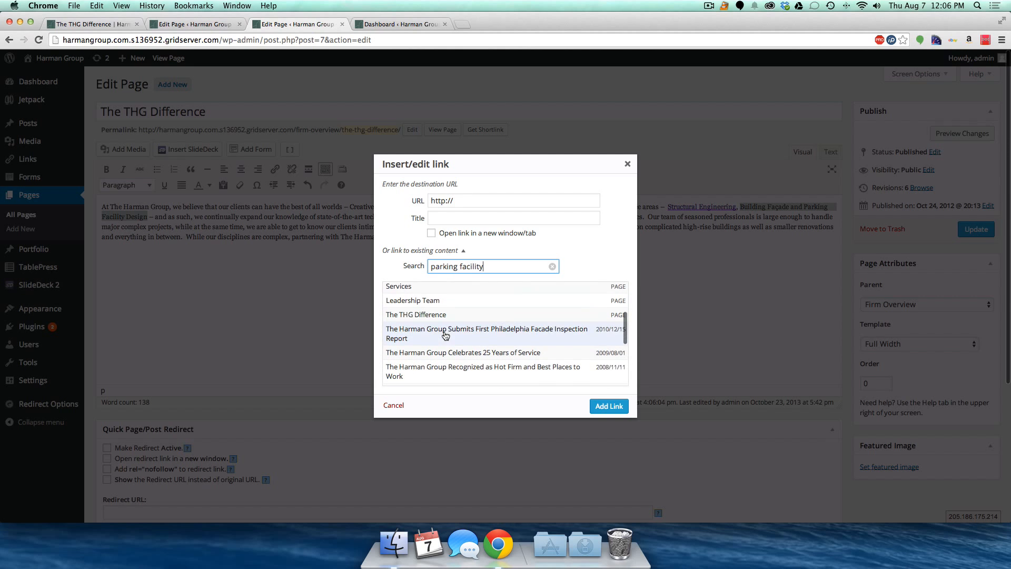
{"action": "scroll", "coordinate": [445, 335], "scroll_direction": "down", "scroll_amount": 3}
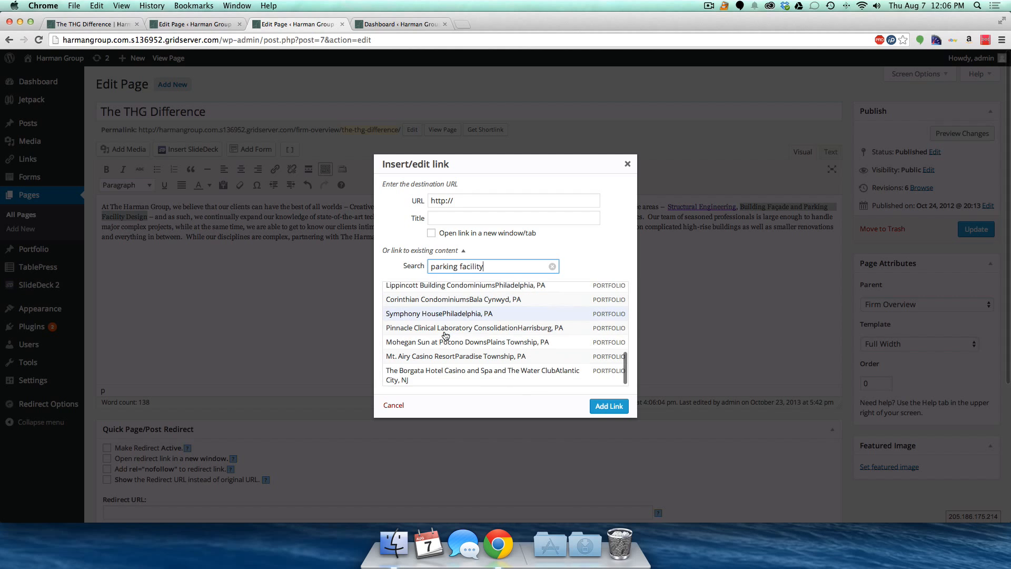
{"action": "left_click", "coordinate": [395, 405]}
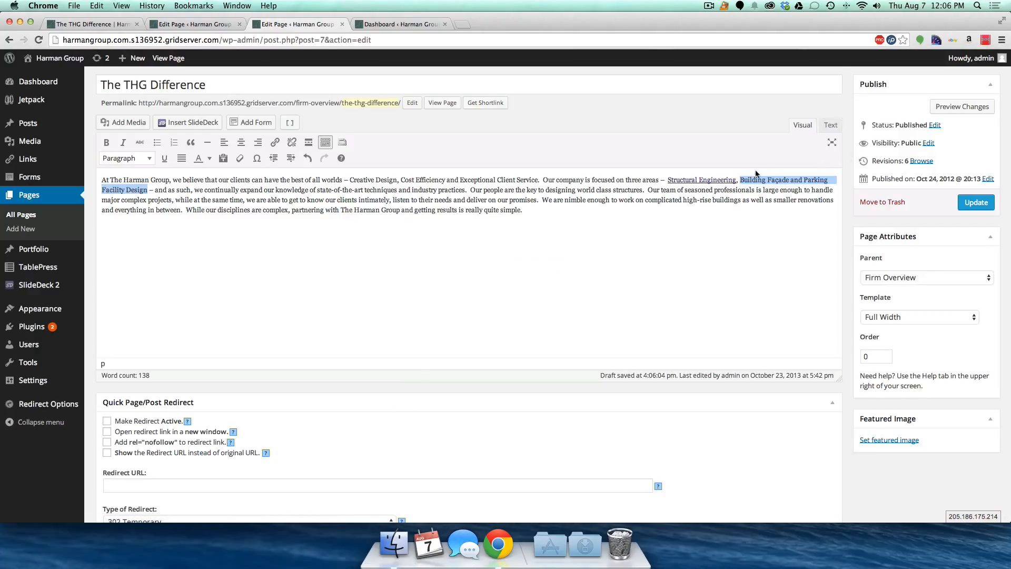
- Remove the link from Structural Engineering and bring up the live THG Difference page
{"action": "left_click", "coordinate": [735, 180]}
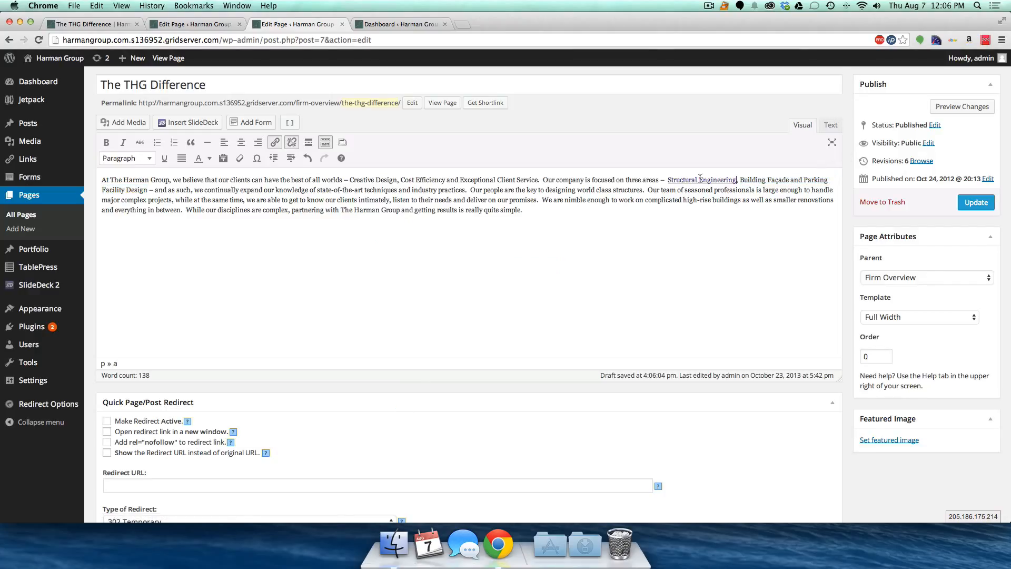
{"action": "left_click", "coordinate": [666, 180]}
{"action": "double_click", "coordinate": [717, 189]}
{"action": "left_click", "coordinate": [710, 180]}
{"action": "left_click", "coordinate": [292, 143]}
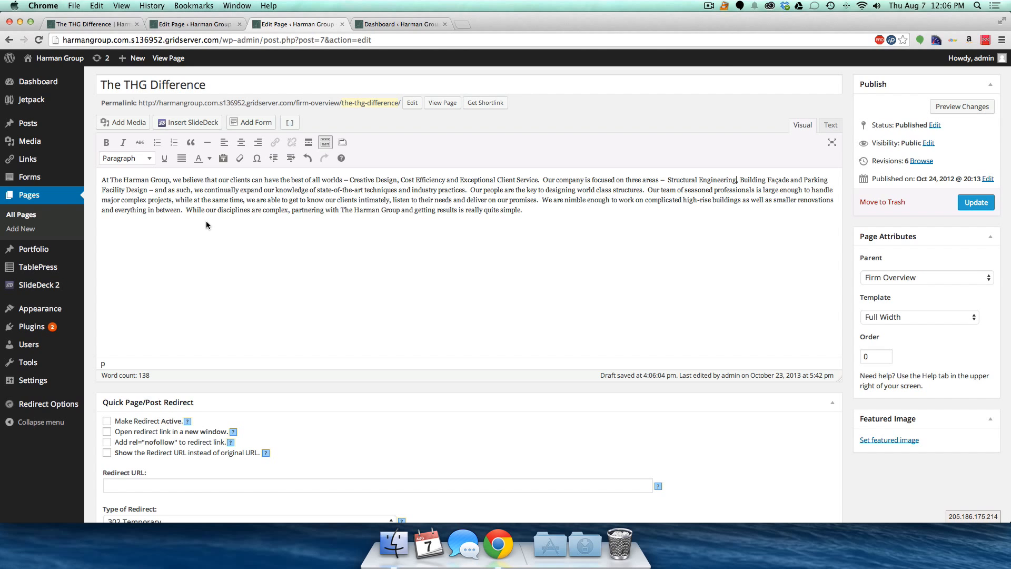
{"action": "left_click", "coordinate": [174, 24]}
{"action": "left_click", "coordinate": [112, 24]}
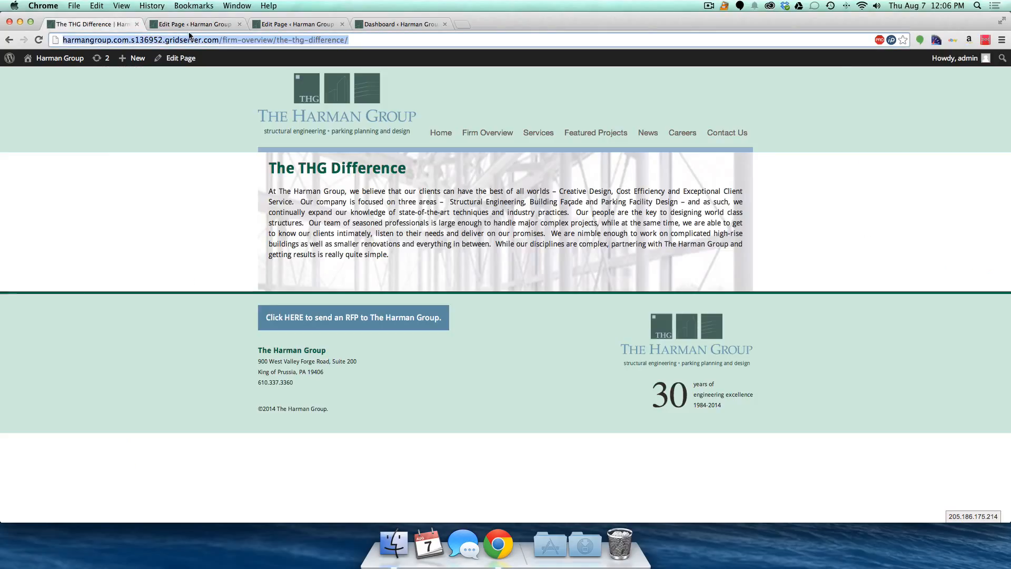
- Open the Awards page from the Firm Overview menu on the live site
{"action": "mouse_move", "coordinate": [488, 136]}
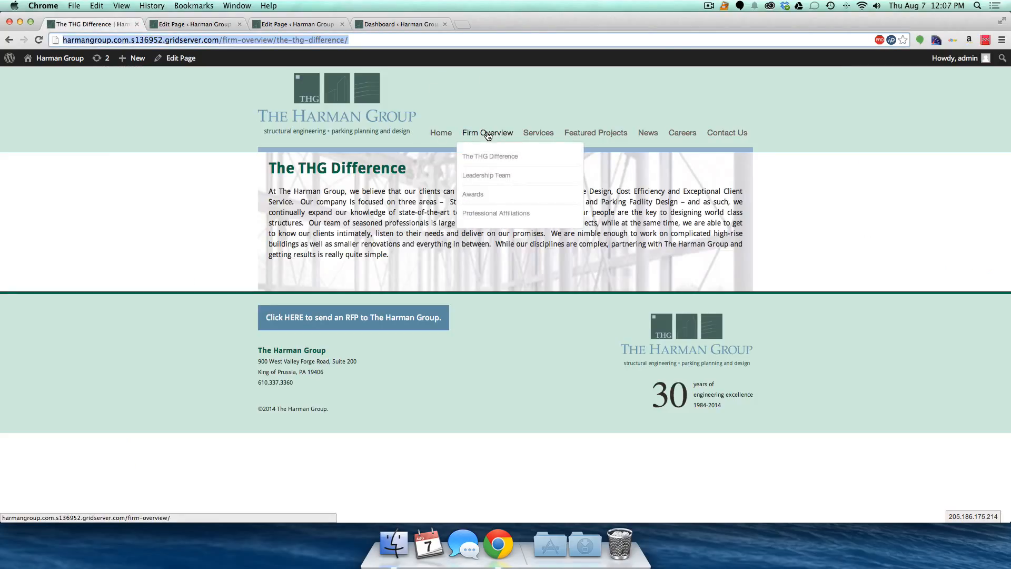
{"action": "mouse_move", "coordinate": [538, 134]}
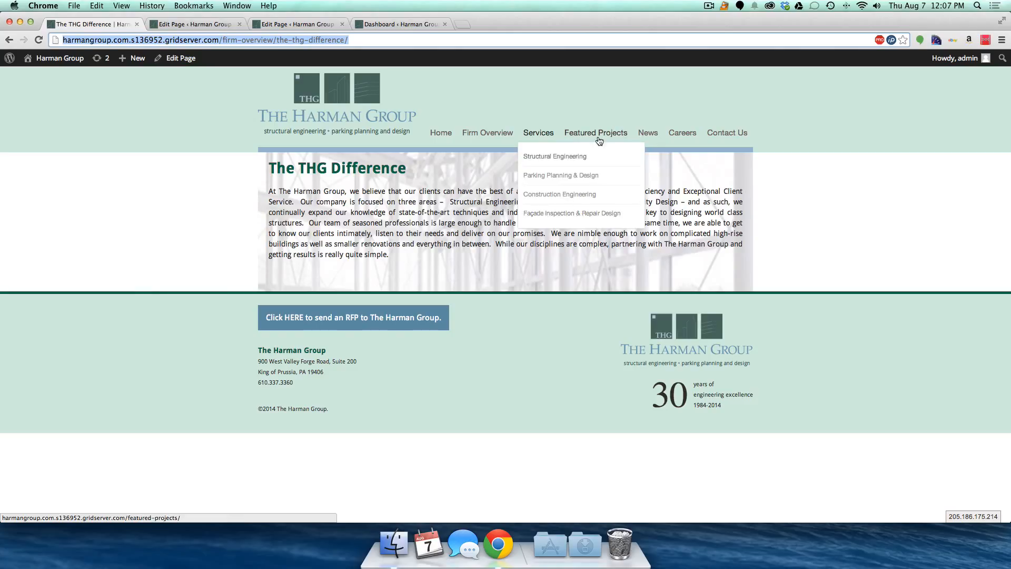
{"action": "mouse_move", "coordinate": [654, 140]}
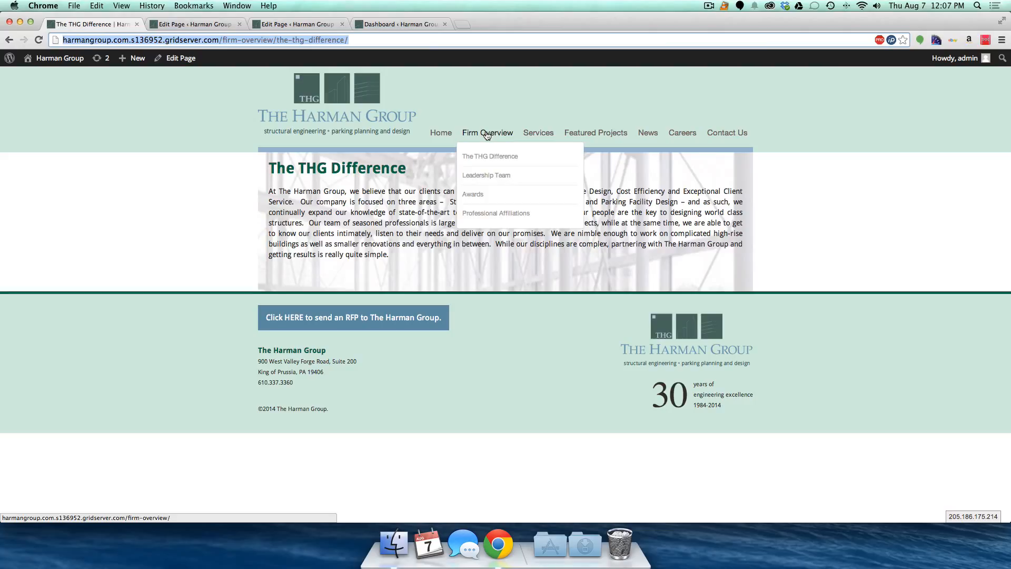
{"action": "left_click", "coordinate": [470, 195]}
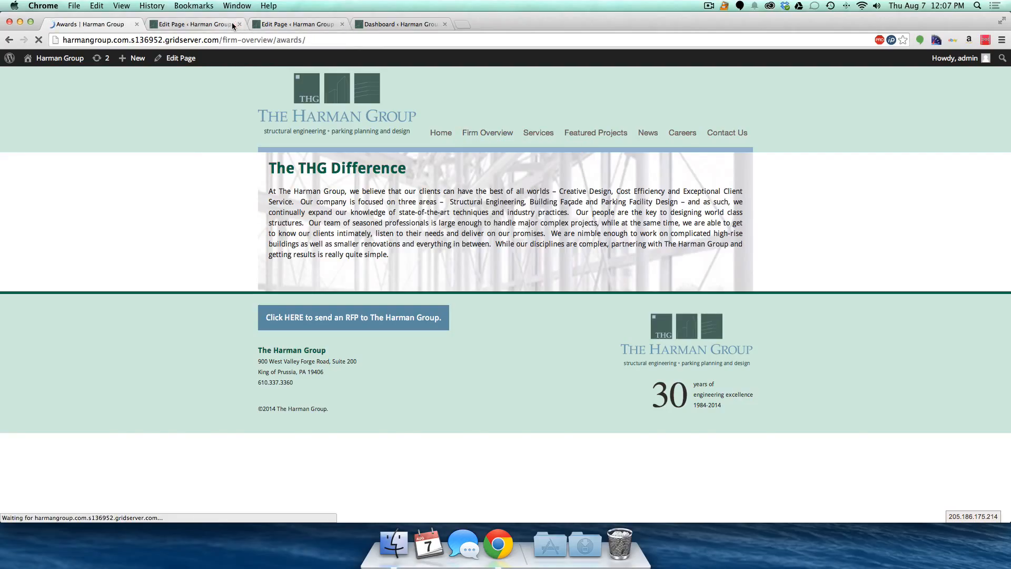
- Close the extra page-editor tab with Cmd+W and open the Awards page editor in a new tab
{"action": "left_click", "coordinate": [231, 25]}
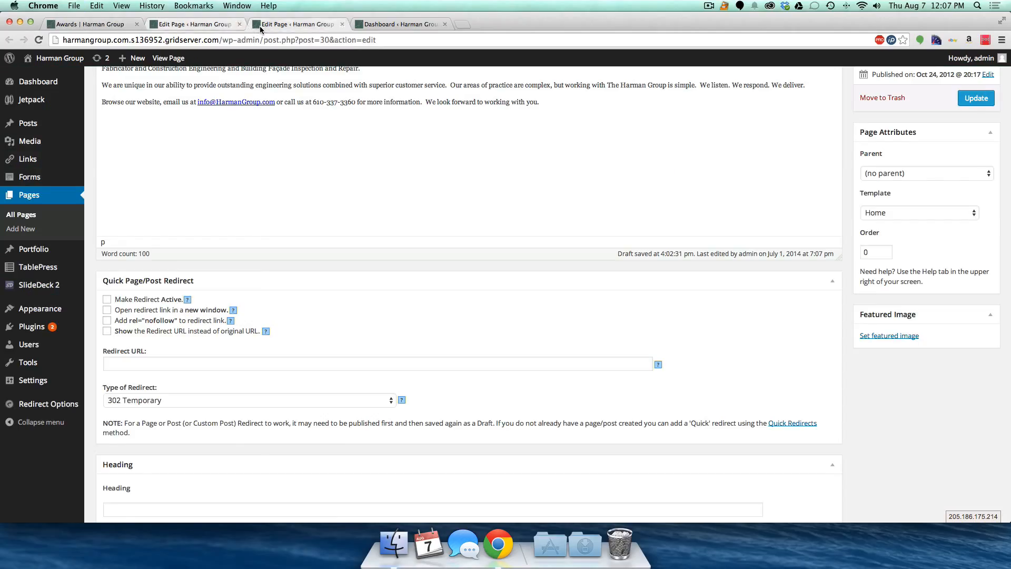
{"action": "key", "text": "super+w"}
{"action": "left_click", "coordinate": [88, 29]}
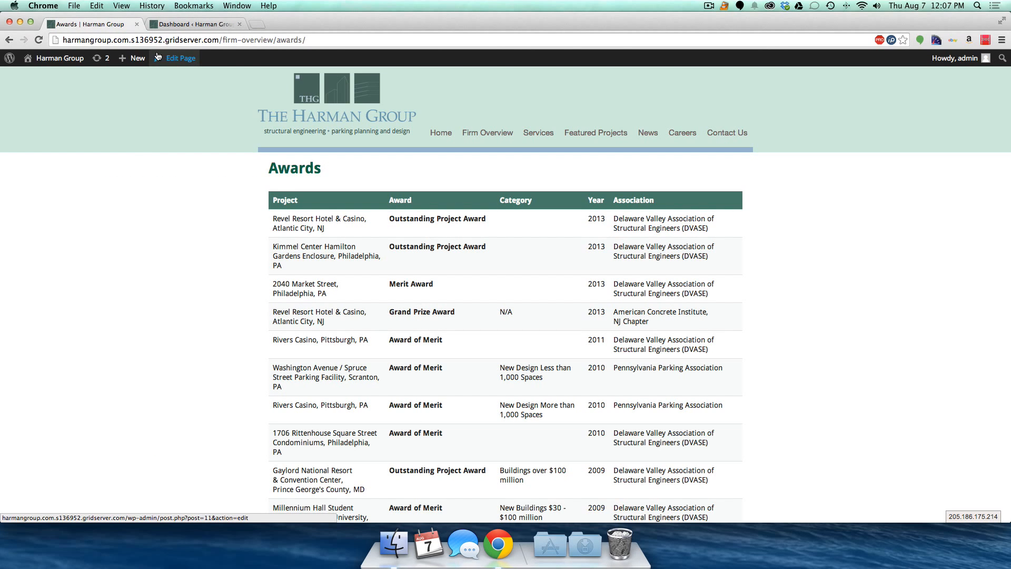
{"action": "left_click", "coordinate": [177, 58], "text": "super"}
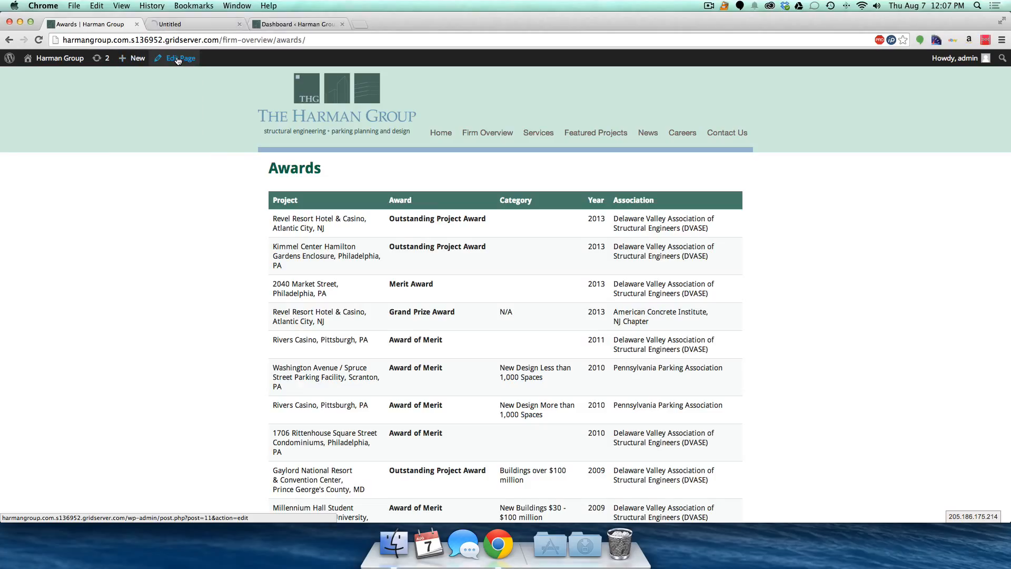
- Select the [table id=3 /] shortcode in the Awards editor and open TablePress All Tables in a new tab
{"action": "left_click", "coordinate": [183, 27]}
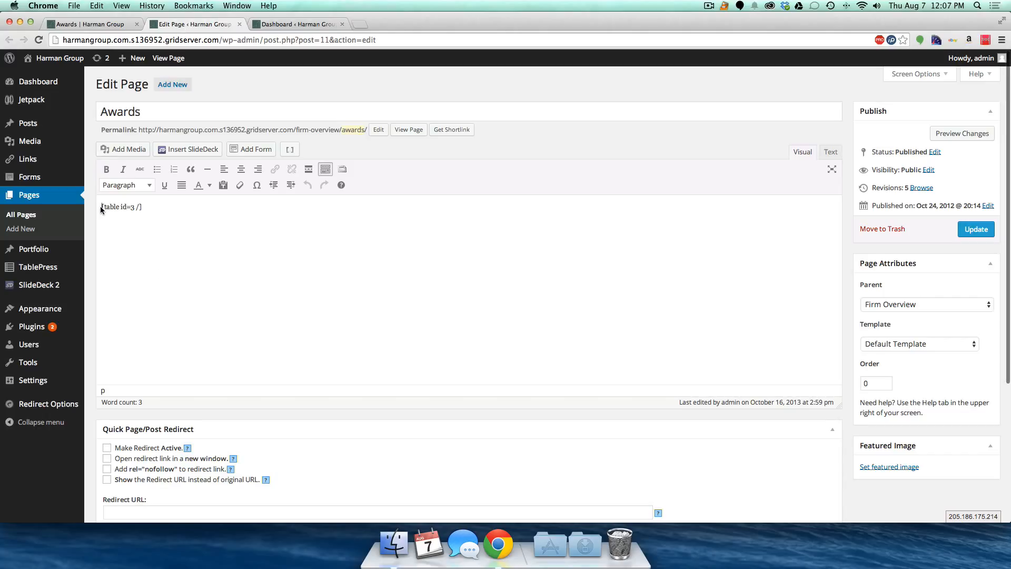
{"action": "left_click_drag", "start_coordinate": [100, 206], "coordinate": [150, 208]}
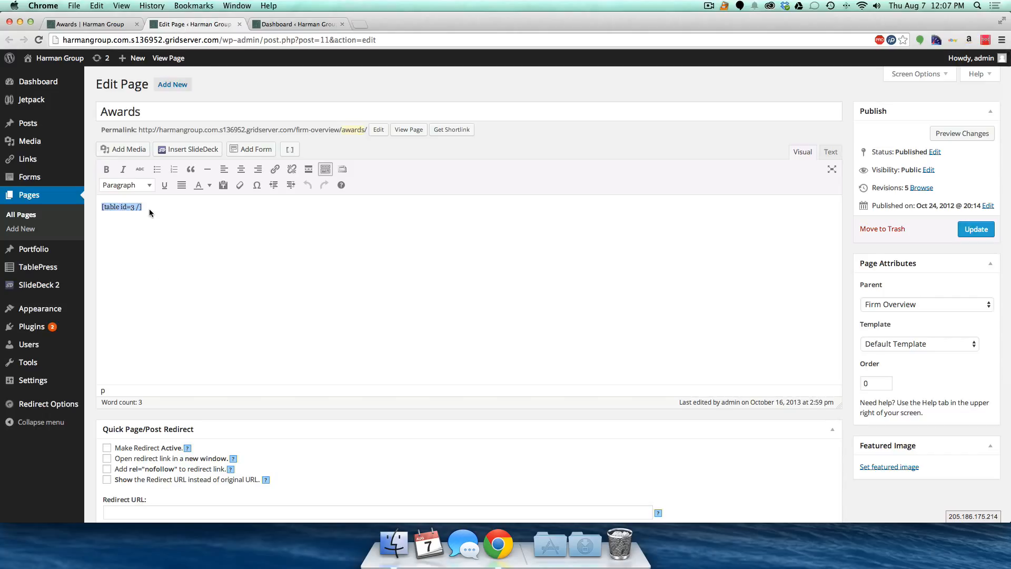
{"action": "mouse_move", "coordinate": [26, 268]}
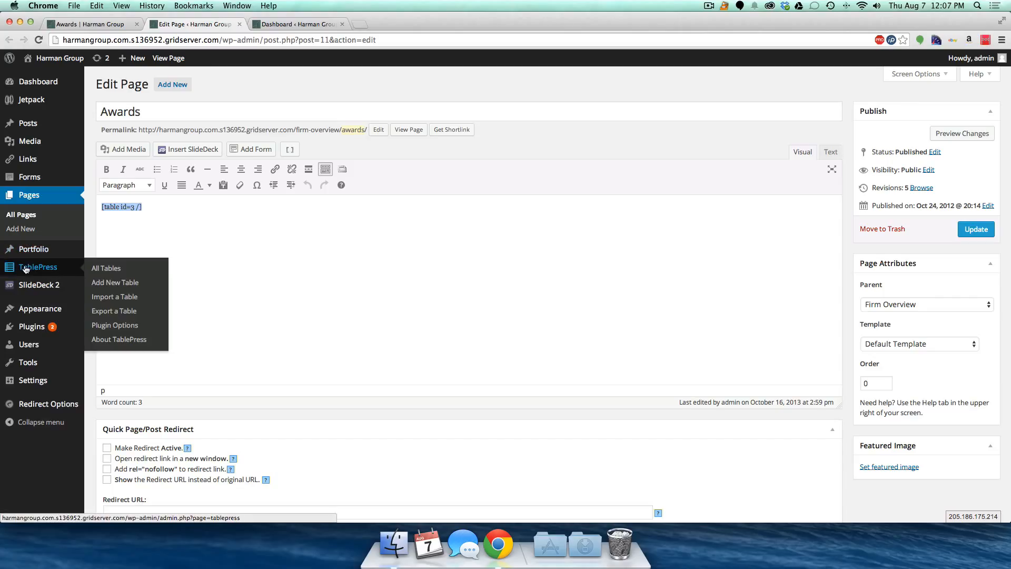
{"action": "left_click", "coordinate": [25, 269], "text": "super"}
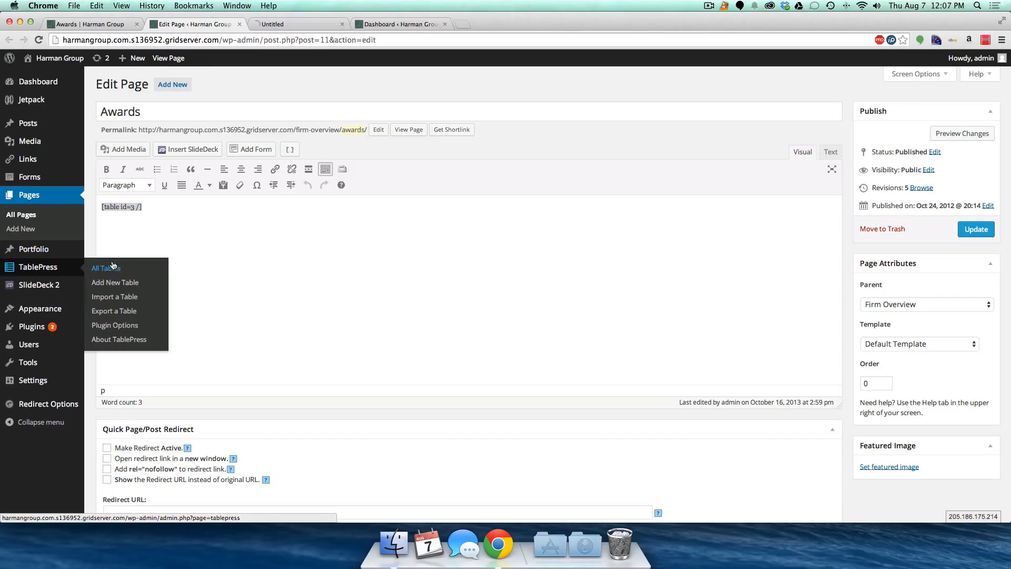
{"action": "left_click", "coordinate": [292, 23]}
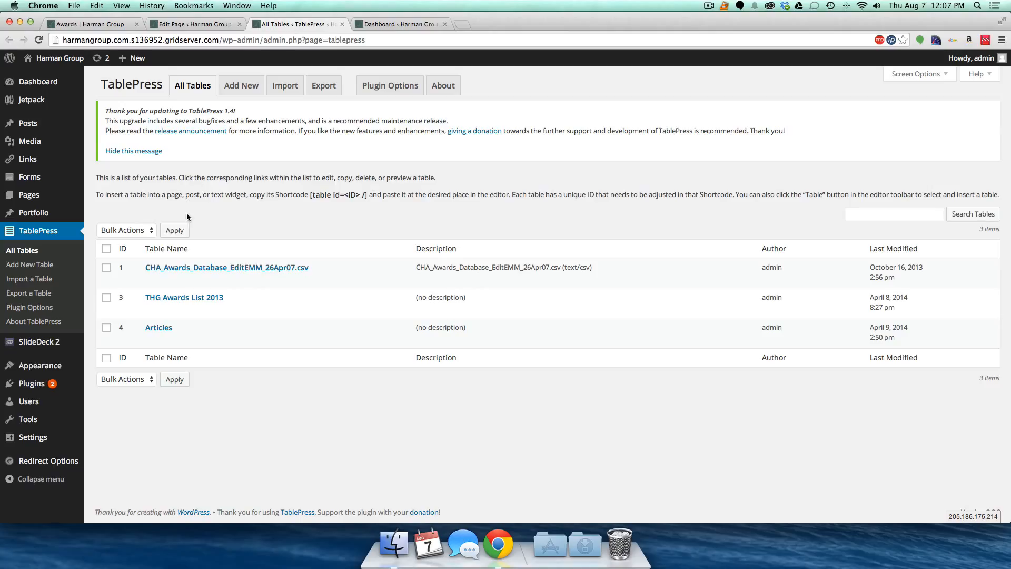
- Review the THG Awards List 2013 table content and the live Awards page, then open TablePress Export
{"action": "left_click", "coordinate": [163, 299]}
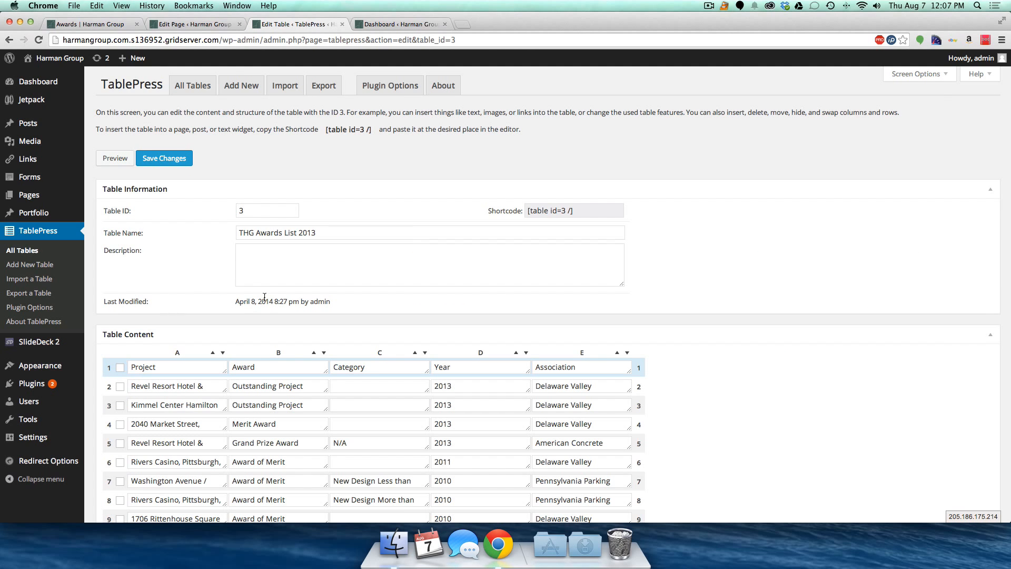
{"action": "scroll", "coordinate": [268, 295], "scroll_direction": "down", "scroll_amount": 5}
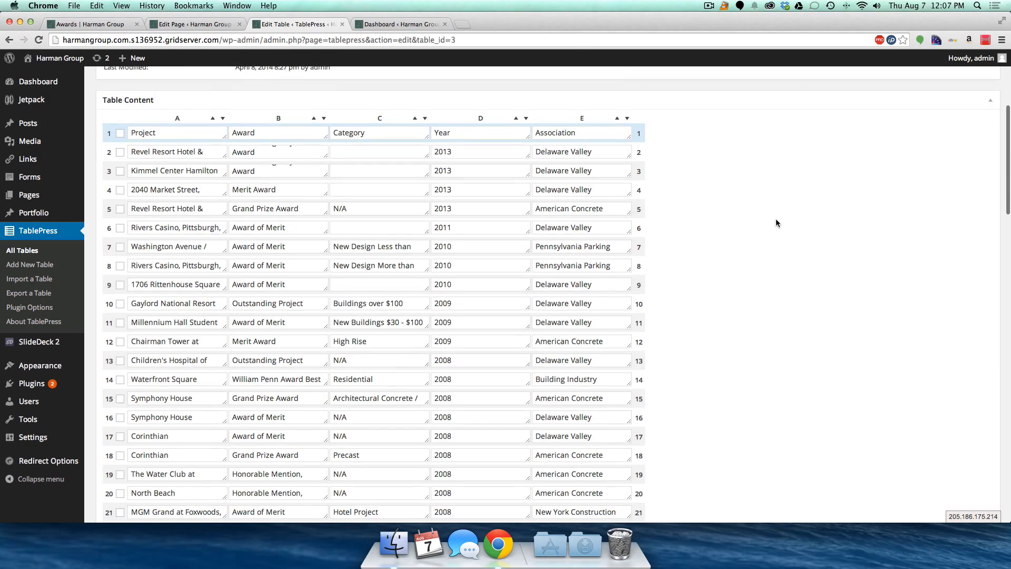
{"action": "scroll", "coordinate": [776, 219], "scroll_direction": "down", "scroll_amount": 1}
{"action": "scroll", "coordinate": [348, 312], "scroll_direction": "down", "scroll_amount": 8}
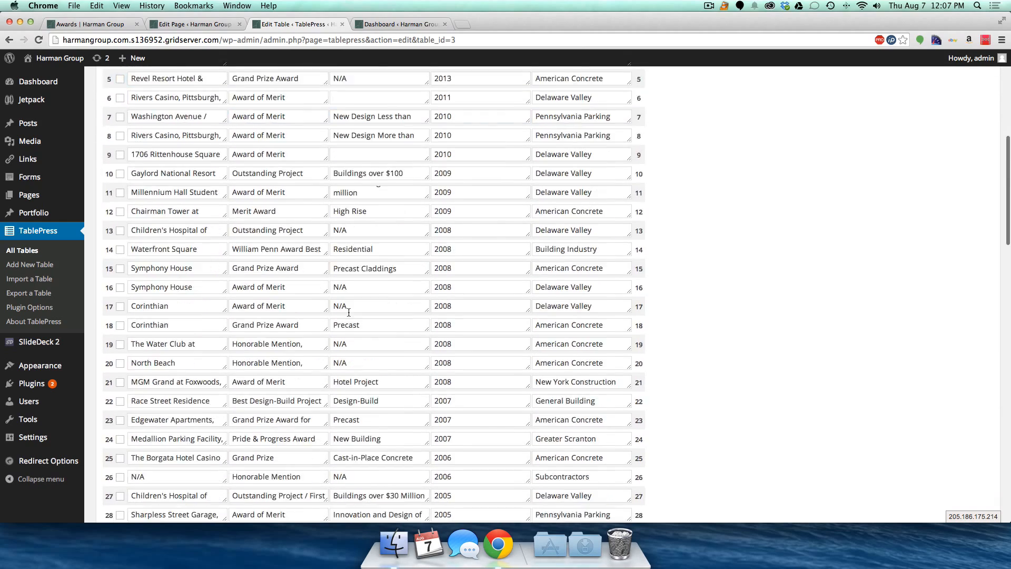
{"action": "scroll", "coordinate": [348, 312], "scroll_direction": "down", "scroll_amount": 3}
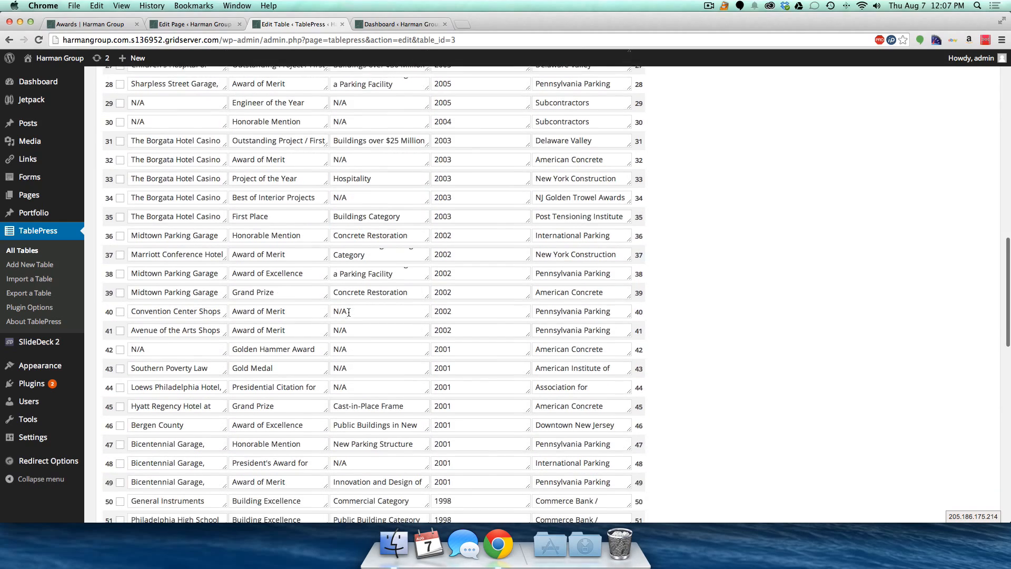
{"action": "scroll", "coordinate": [348, 295], "scroll_direction": "up", "scroll_amount": 15}
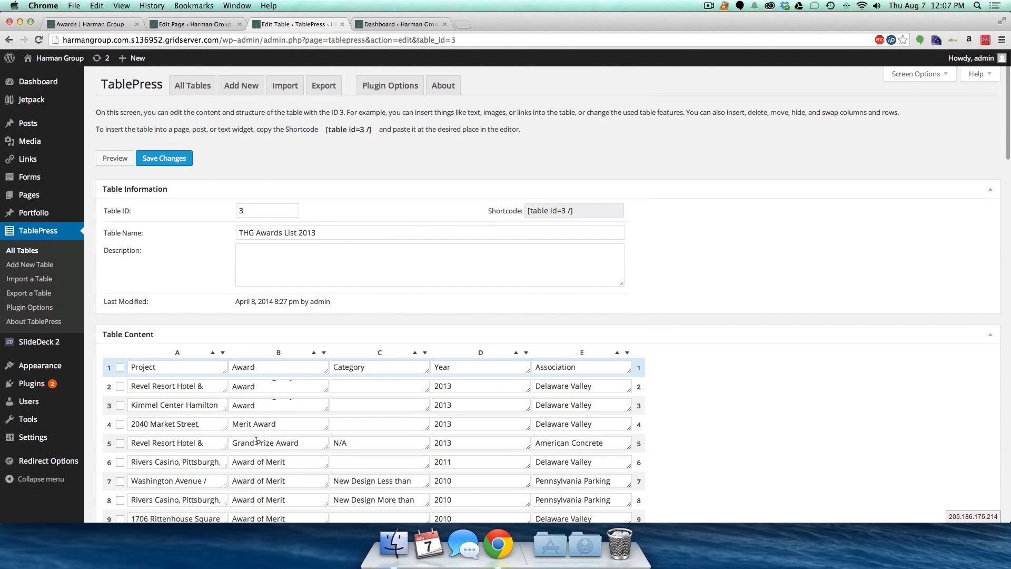
{"action": "left_click", "coordinate": [97, 24]}
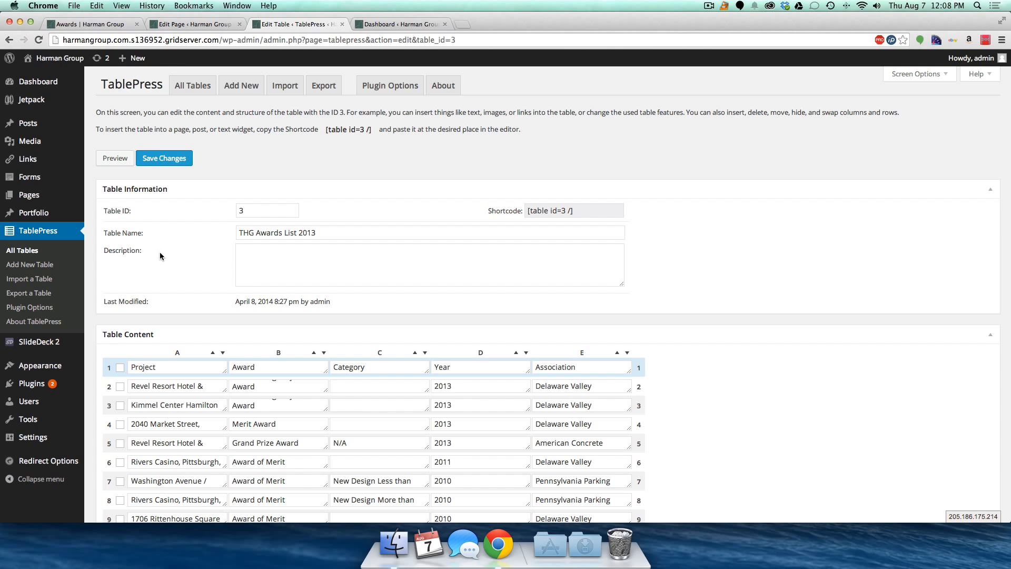
{"action": "left_click", "coordinate": [331, 90]}
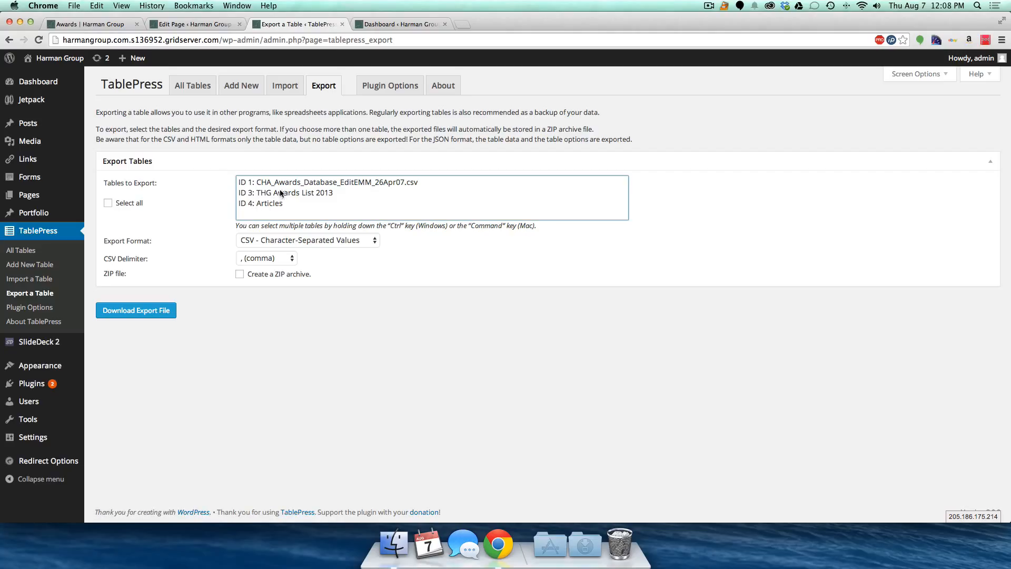
- Export table 3, THG Awards List 2013, as a comma-separated CSV download
{"action": "left_click", "coordinate": [273, 194]}
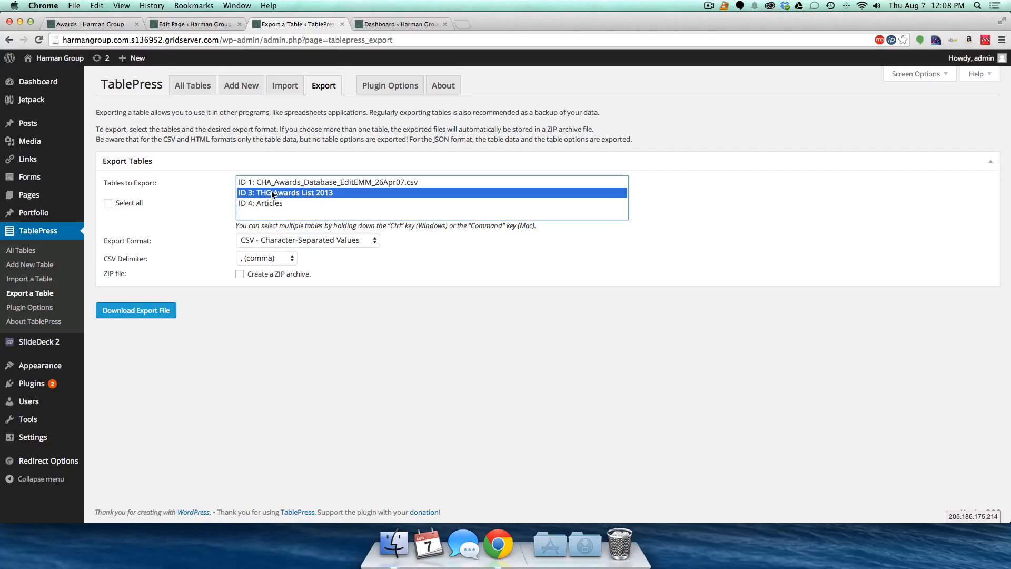
{"action": "left_click", "coordinate": [298, 241]}
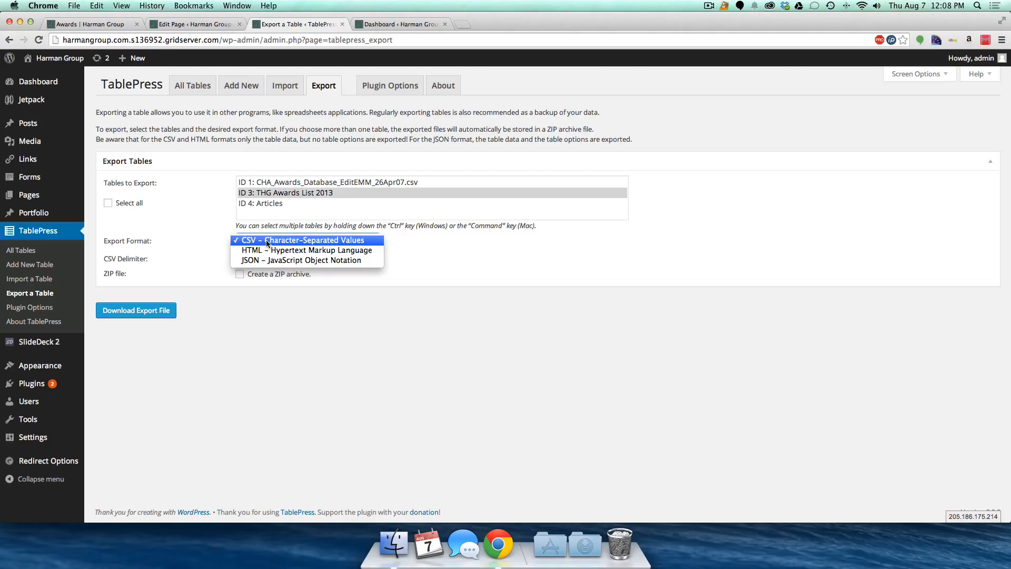
{"action": "left_click", "coordinate": [293, 243]}
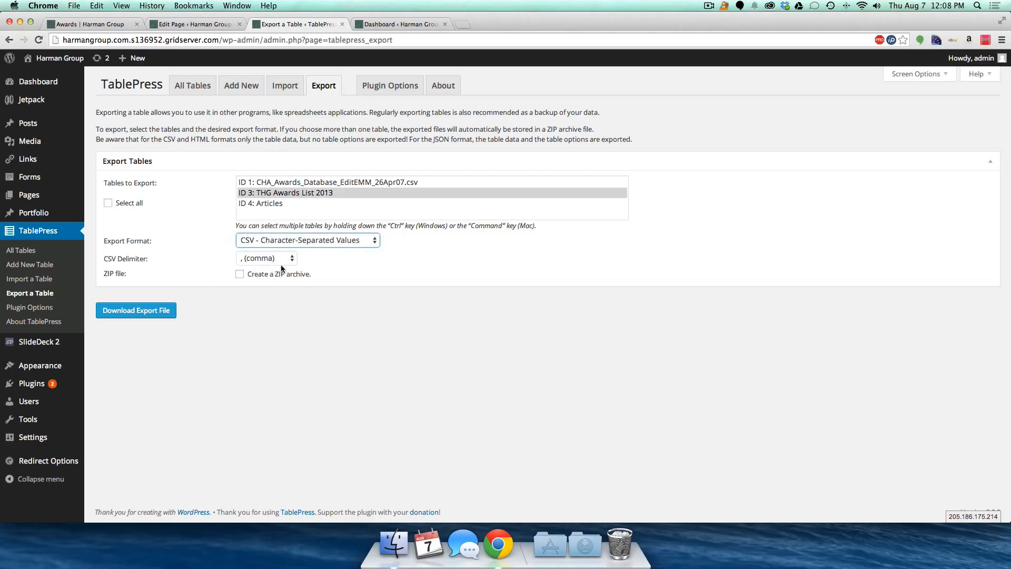
{"action": "left_click", "coordinate": [142, 310]}
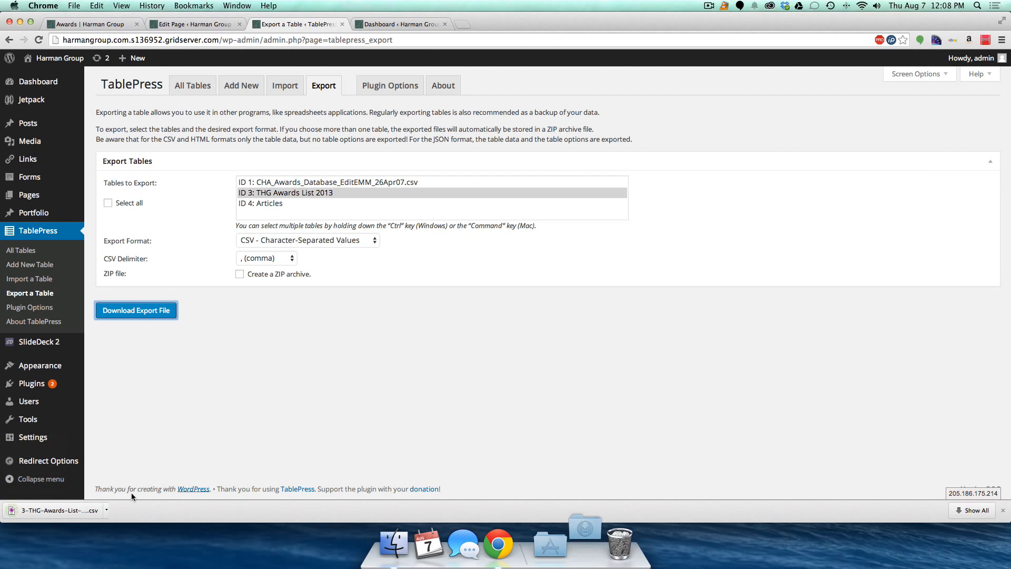
- Check the Downloads folder for the exported CSV file
{"action": "left_click", "coordinate": [586, 547]}
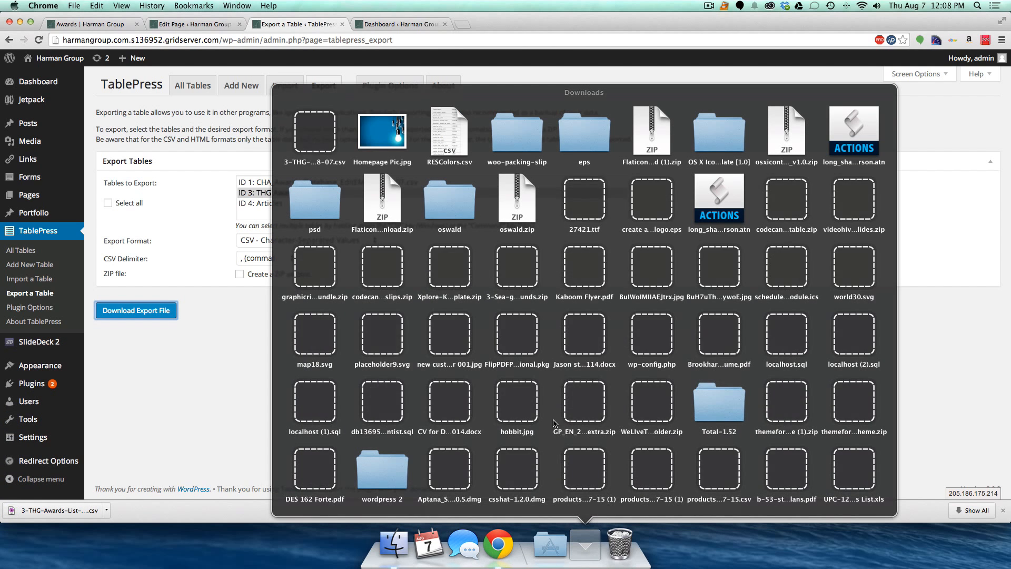
{"action": "left_click", "coordinate": [237, 330]}
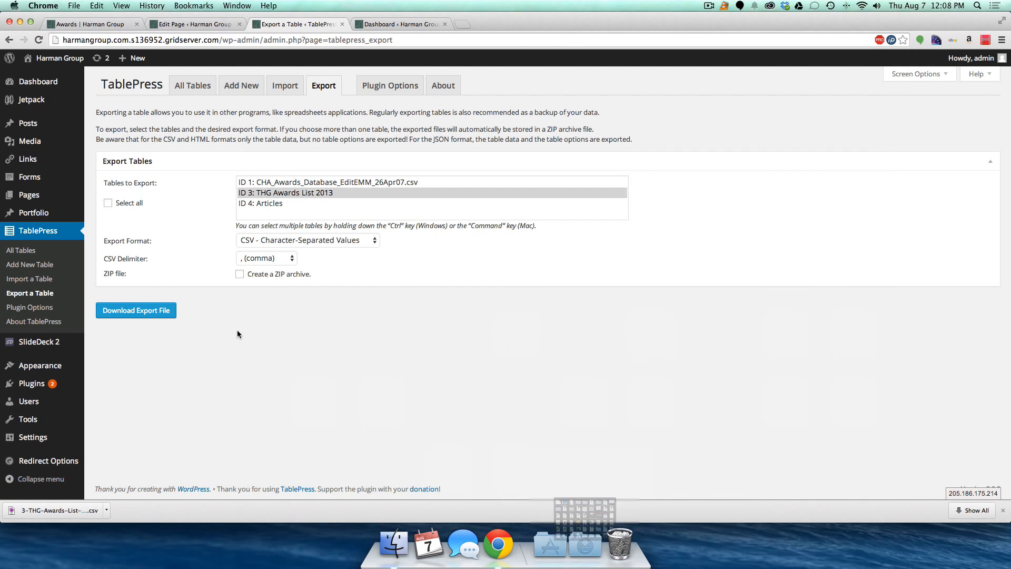
{"action": "key", "text": "super+space"}
- Launch Numbers and open the downloaded 3-THG-Awards-List-2013 CSV in it
{"action": "type", "text": "num"}
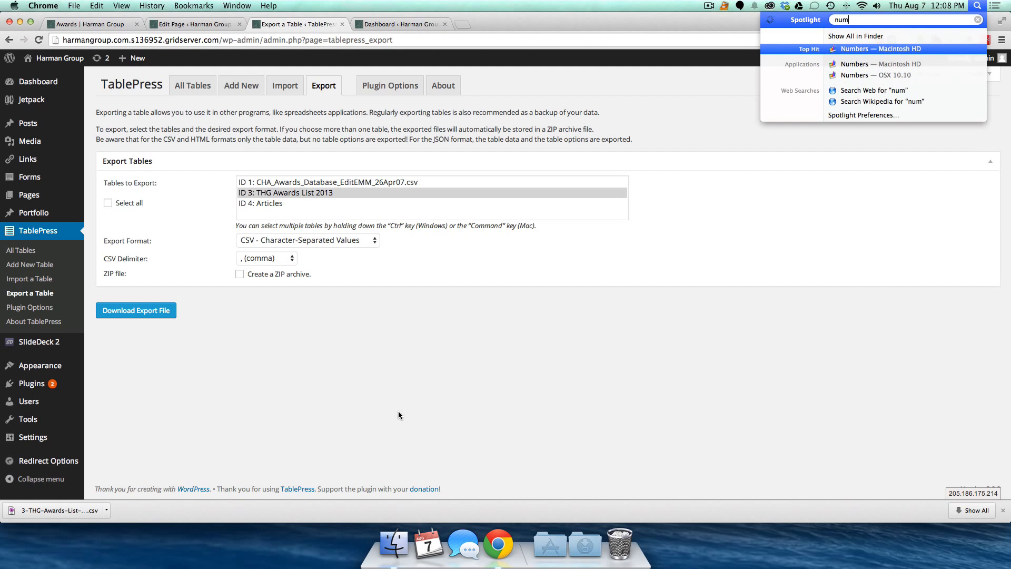
{"action": "key", "text": "Return"}
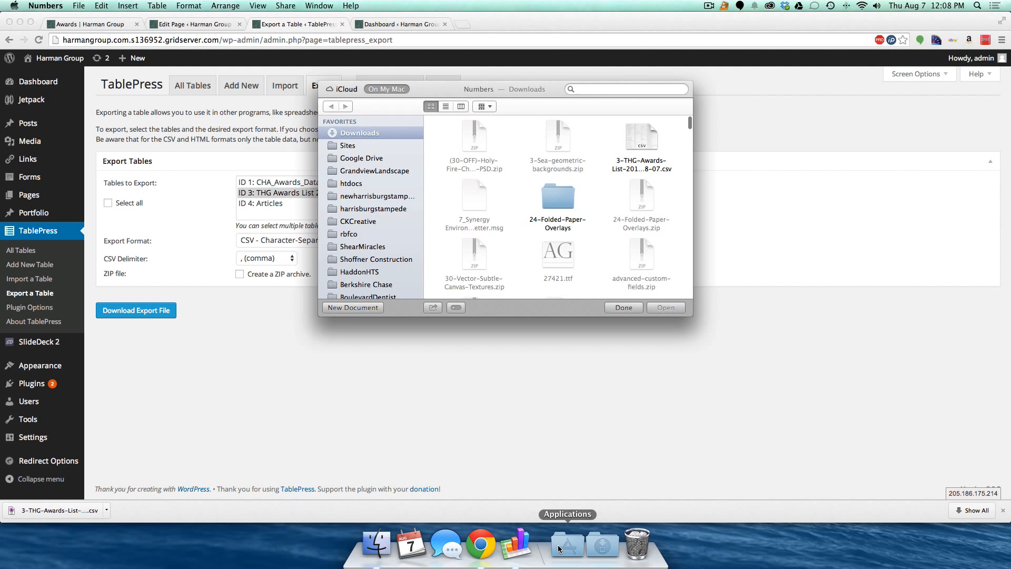
{"action": "left_click", "coordinate": [592, 548]}
{"action": "left_click_drag", "start_coordinate": [357, 153], "coordinate": [521, 546]}
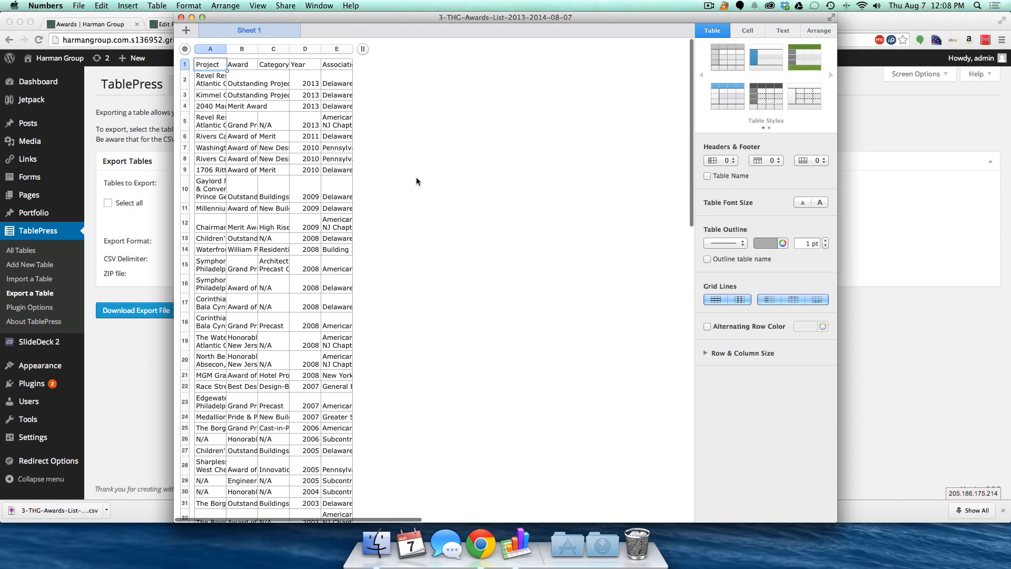
- Widen the Association, Year and Project columns so full names show
{"action": "mouse_move", "coordinate": [363, 49]}
{"action": "left_mouse_down"}
{"action": "mouse_move", "coordinate": [375, 51]}
{"action": "mouse_move", "coordinate": [363, 50]}
{"action": "left_mouse_up"}
{"action": "double_click", "coordinate": [352, 47]}
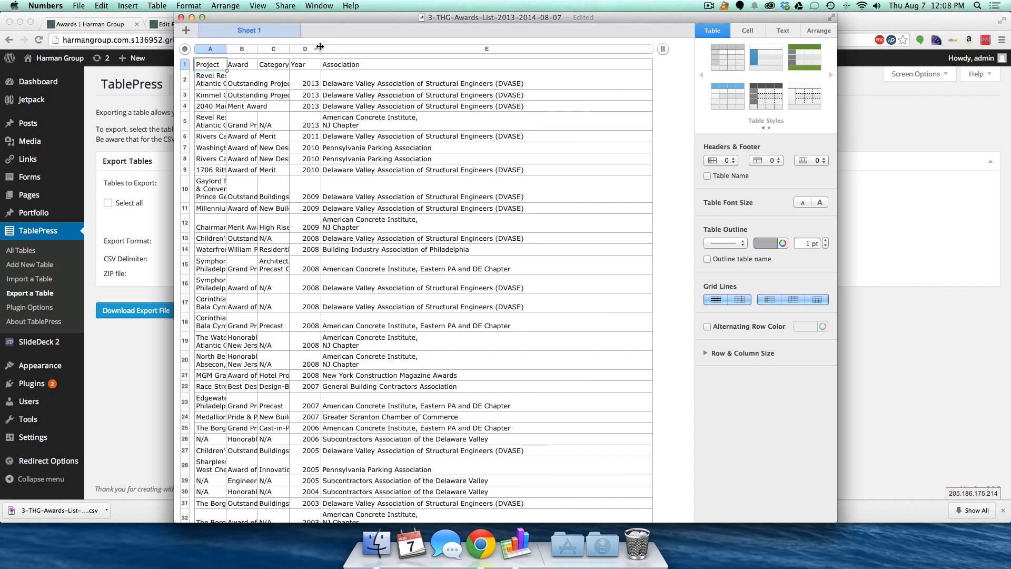
{"action": "mouse_move", "coordinate": [320, 50]}
{"action": "left_mouse_down"}
{"action": "mouse_move", "coordinate": [467, 58]}
{"action": "mouse_move", "coordinate": [330, 52]}
{"action": "left_mouse_up"}
{"action": "left_click_drag", "start_coordinate": [227, 49], "coordinate": [656, 51]}
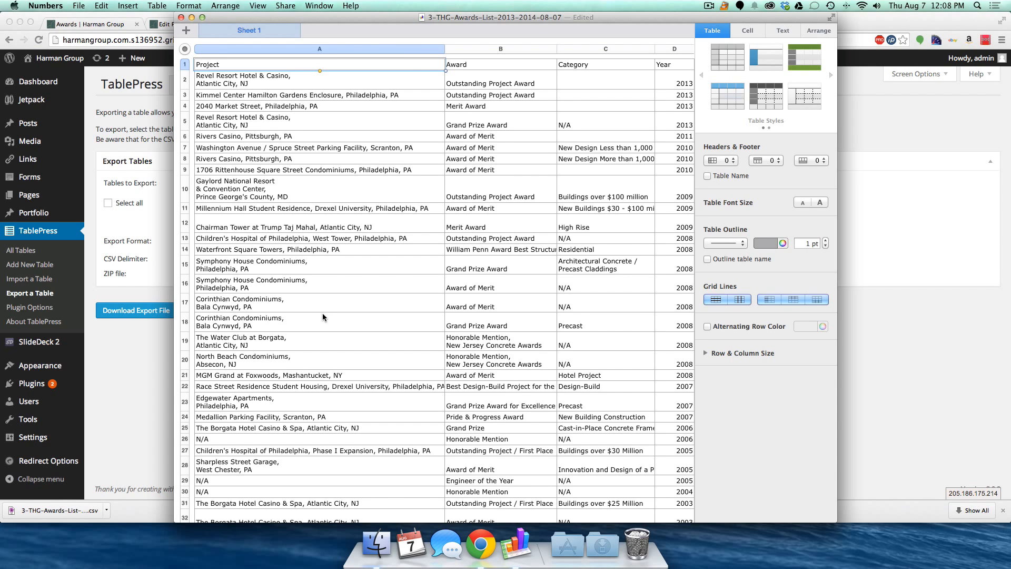
{"action": "scroll", "coordinate": [323, 315], "scroll_direction": "right", "scroll_amount": 5}
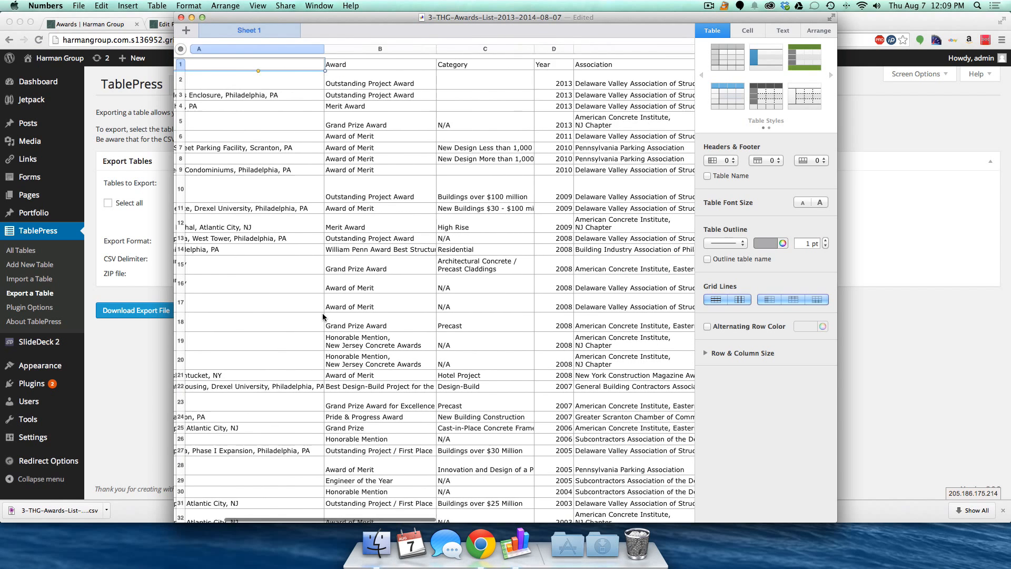
{"action": "scroll", "coordinate": [323, 315], "scroll_direction": "left", "scroll_amount": 5}
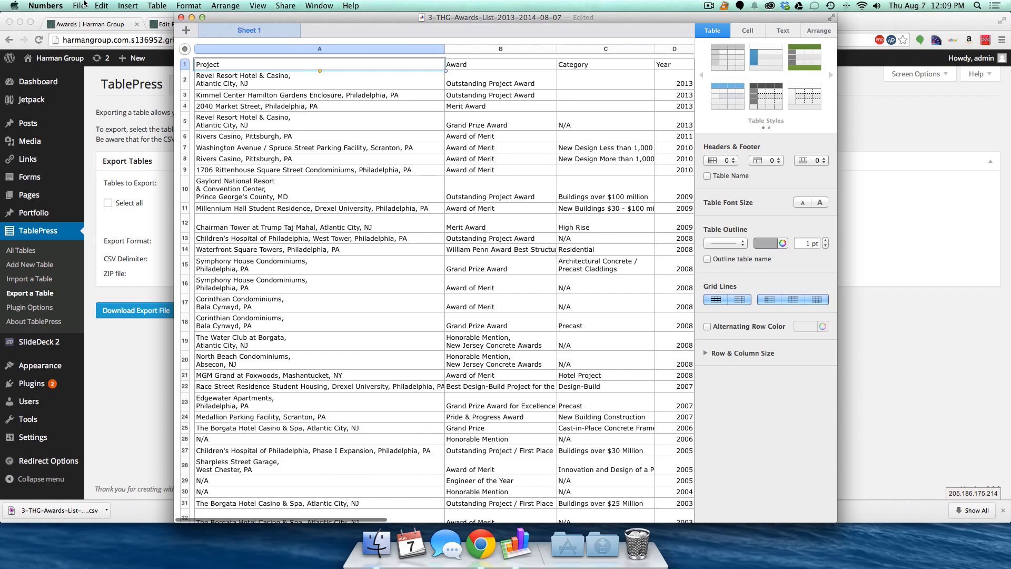
- Browse the File > Export To options in Numbers, then return to Chrome
{"action": "left_click", "coordinate": [62, 5]}
{"action": "mouse_move", "coordinate": [79, 6]}
{"action": "mouse_move", "coordinate": [126, 114]}
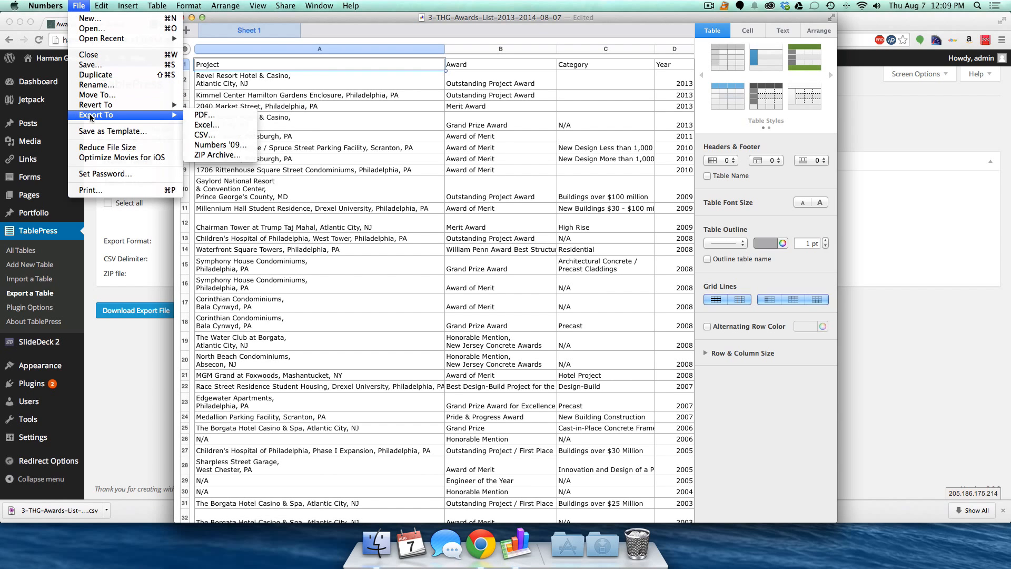
{"action": "left_click", "coordinate": [139, 238]}
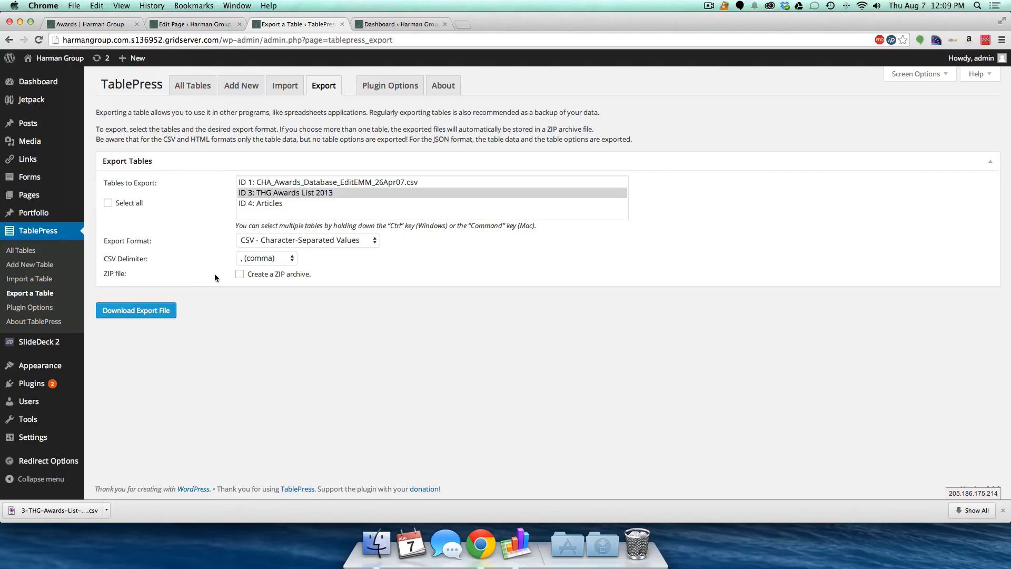
- Set up a TablePress import replacing THG Awards List 2013, then return to All Tables
{"action": "left_click", "coordinate": [283, 95]}
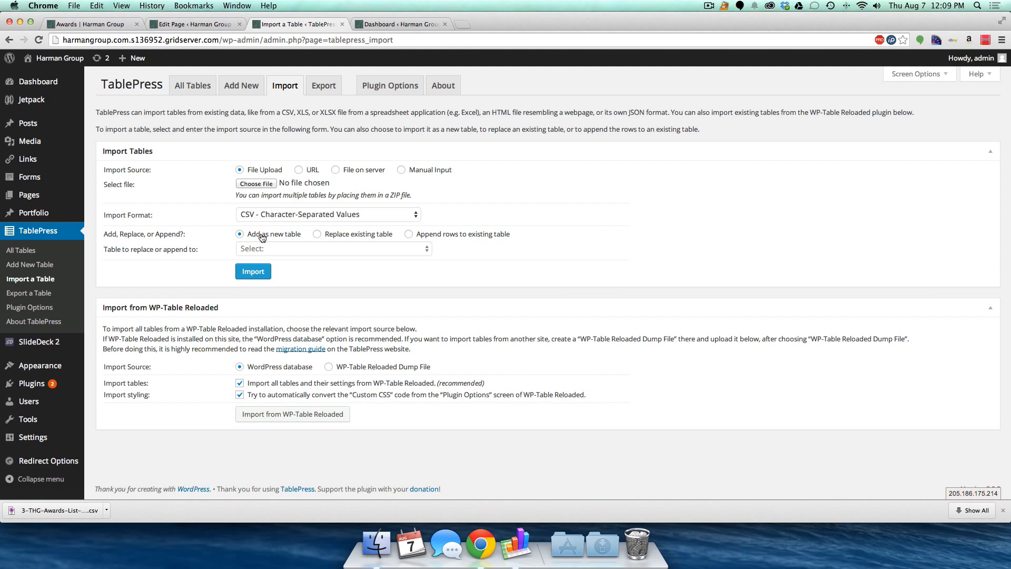
{"action": "left_click", "coordinate": [337, 237]}
{"action": "left_click", "coordinate": [340, 248]}
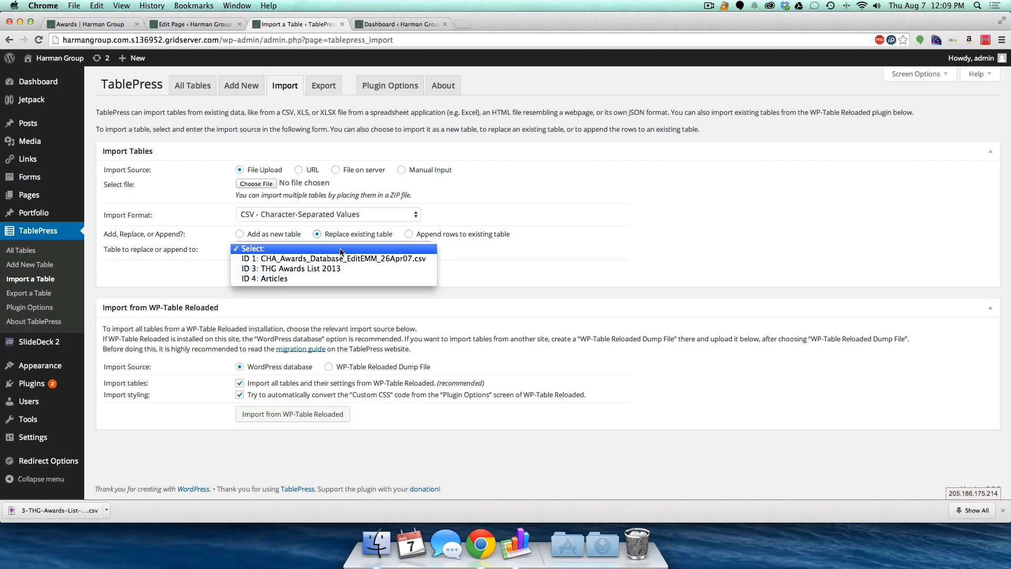
{"action": "left_click", "coordinate": [307, 270]}
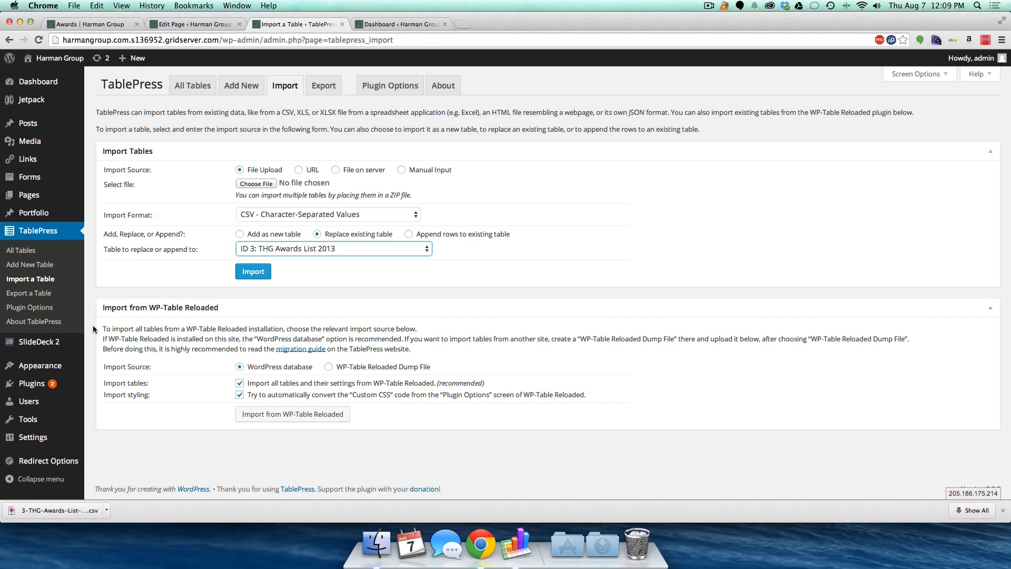
{"action": "left_click", "coordinate": [184, 91]}
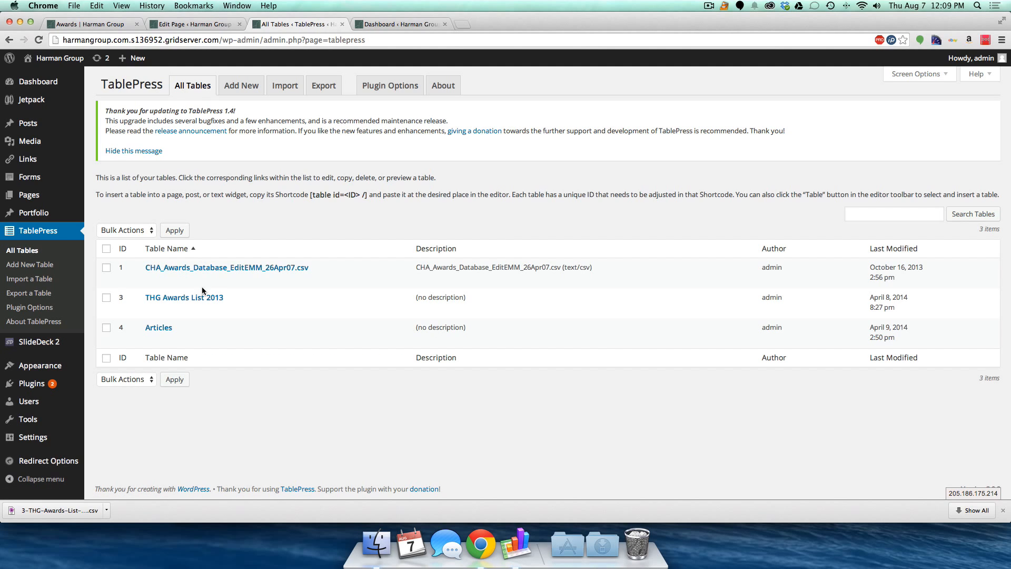
{"action": "left_click", "coordinate": [188, 301]}
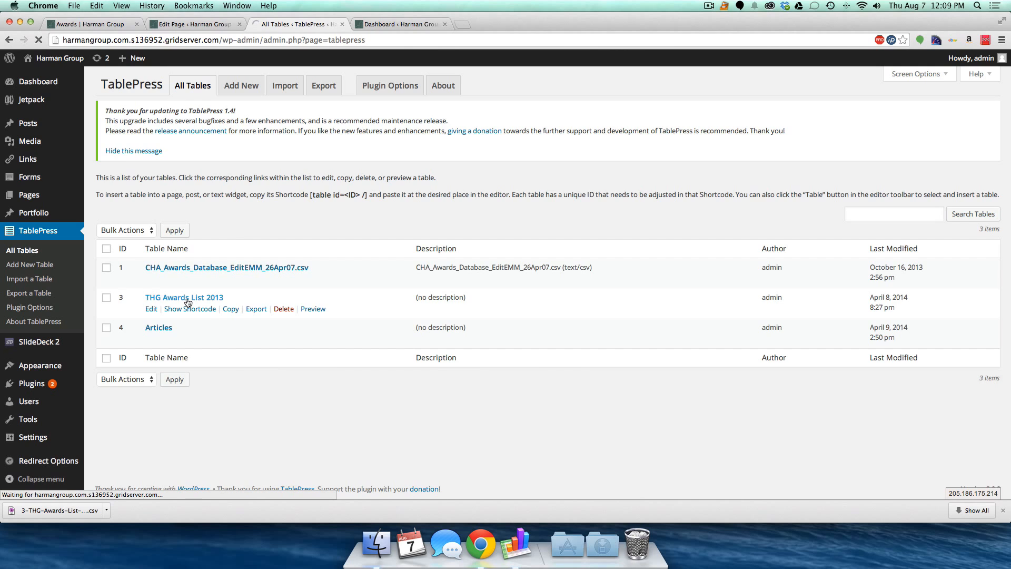
- Scroll through the live Awards page table, listing entries from 2013 back to 2008
{"action": "scroll", "coordinate": [186, 298], "scroll_direction": "down", "scroll_amount": 5}
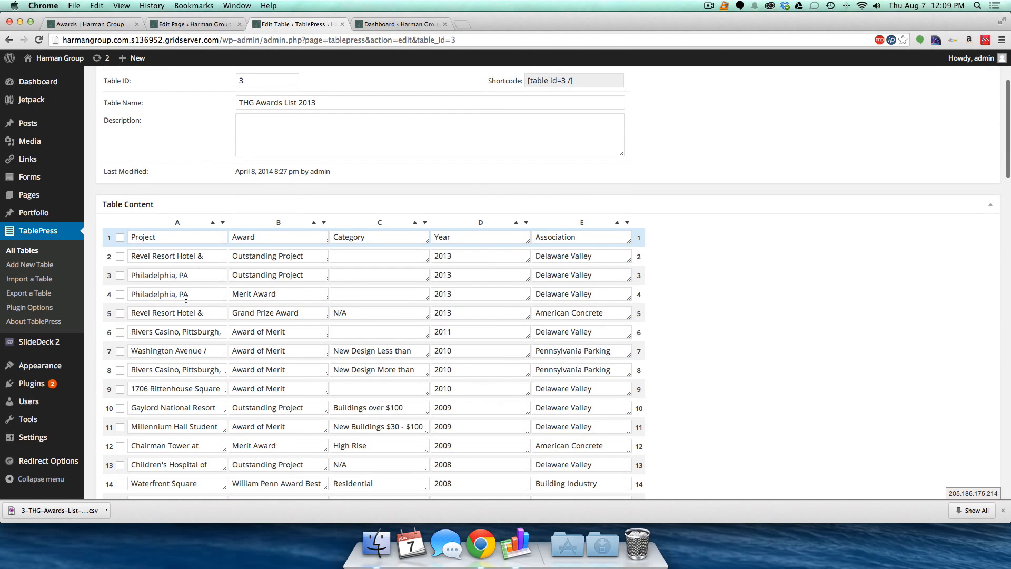
{"action": "left_click", "coordinate": [90, 24]}
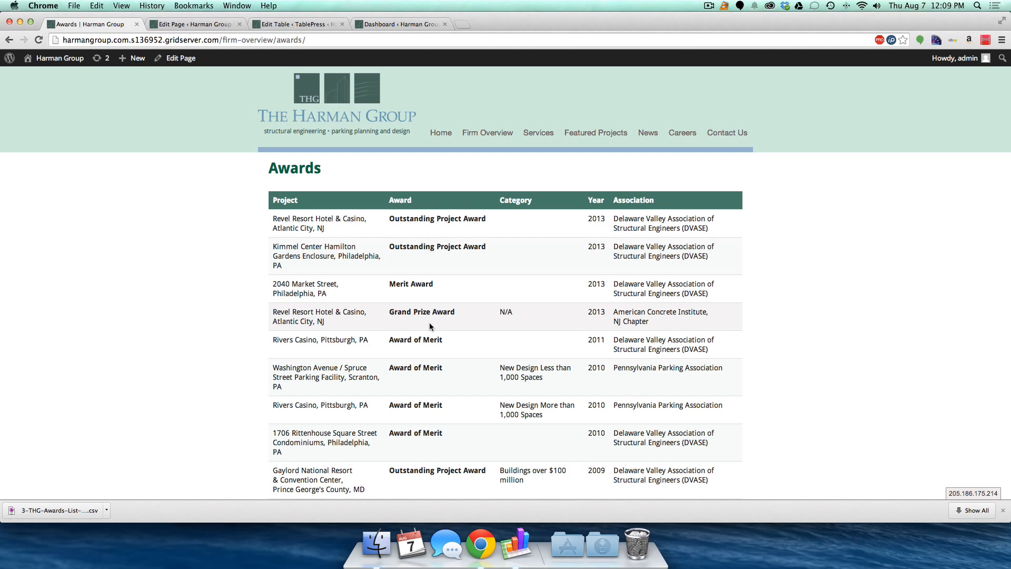
{"action": "scroll", "coordinate": [429, 323], "scroll_direction": "down", "scroll_amount": 3}
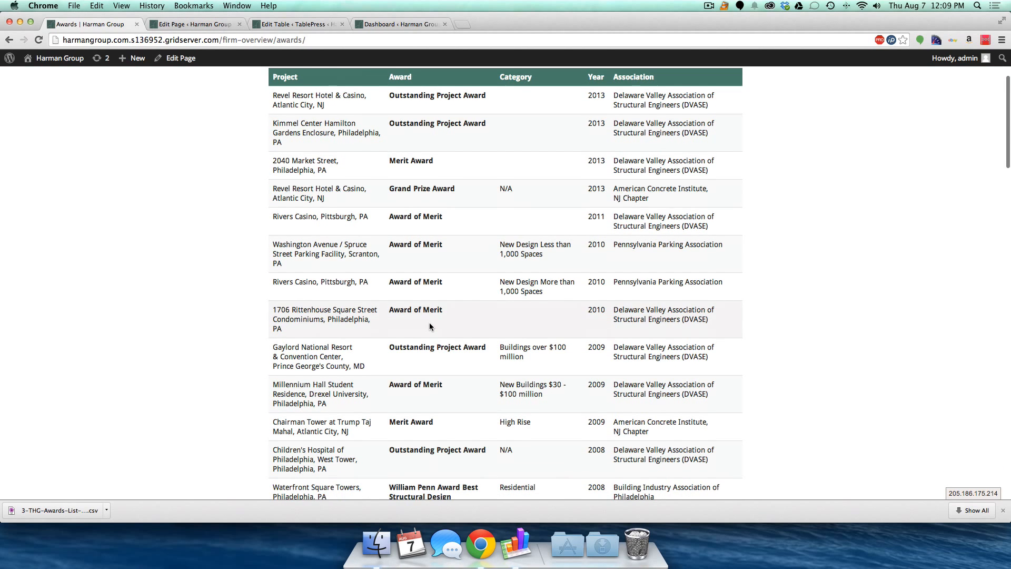
{"action": "scroll", "coordinate": [429, 327], "scroll_direction": "down", "scroll_amount": 6}
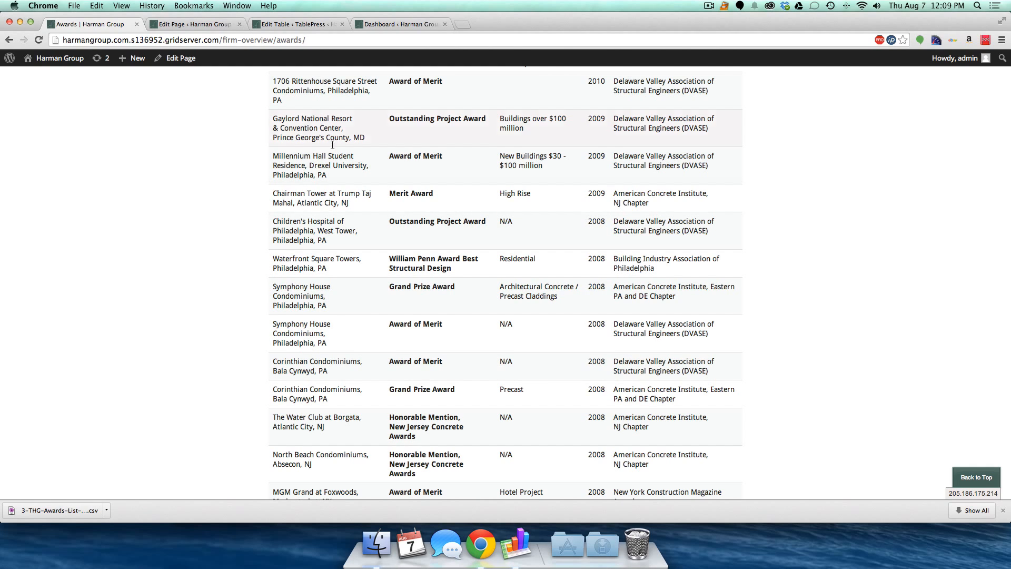
{"action": "scroll", "coordinate": [332, 145], "scroll_direction": "up", "scroll_amount": 10}
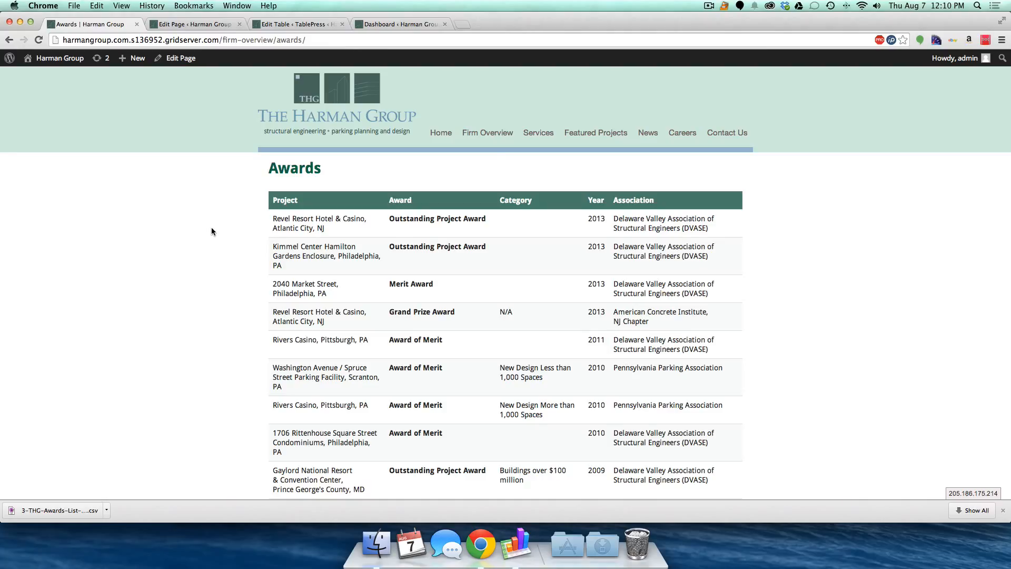
- Switch between the Awards page editor, the table editor and the All Tables list
{"action": "left_click", "coordinate": [194, 24]}
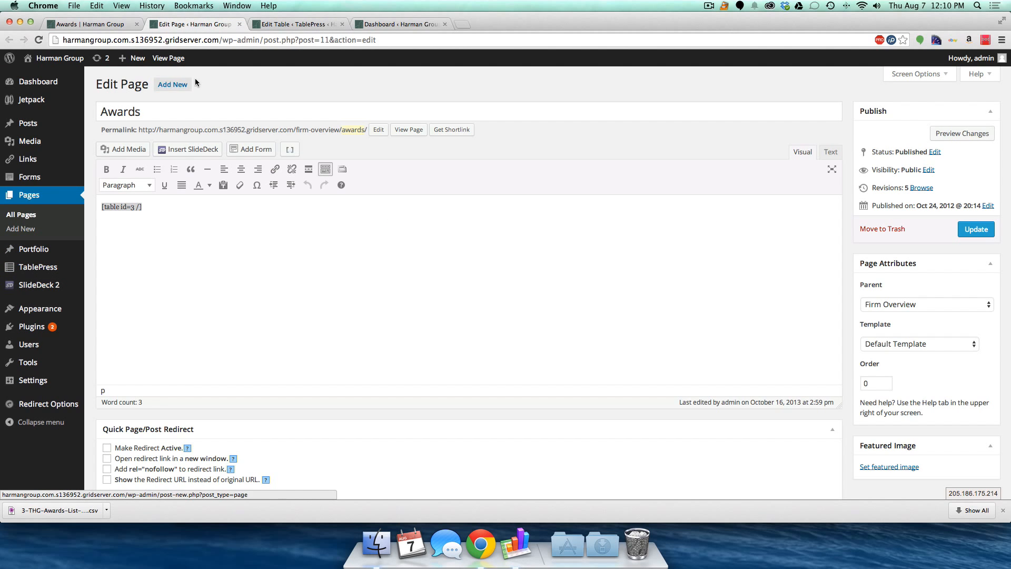
{"action": "left_click", "coordinate": [295, 24]}
{"action": "left_click", "coordinate": [27, 251]}
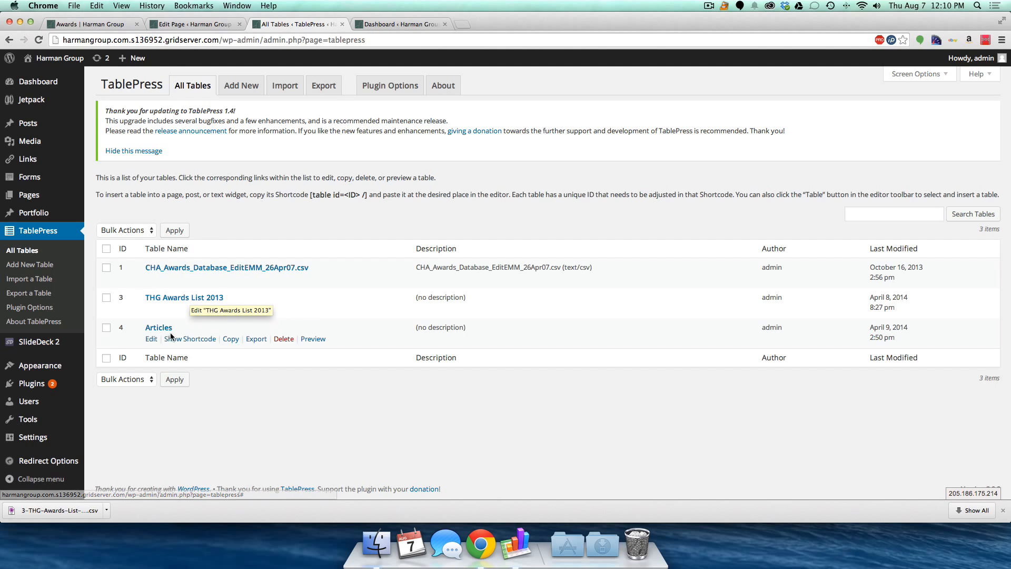
{"action": "left_click", "coordinate": [176, 27]}
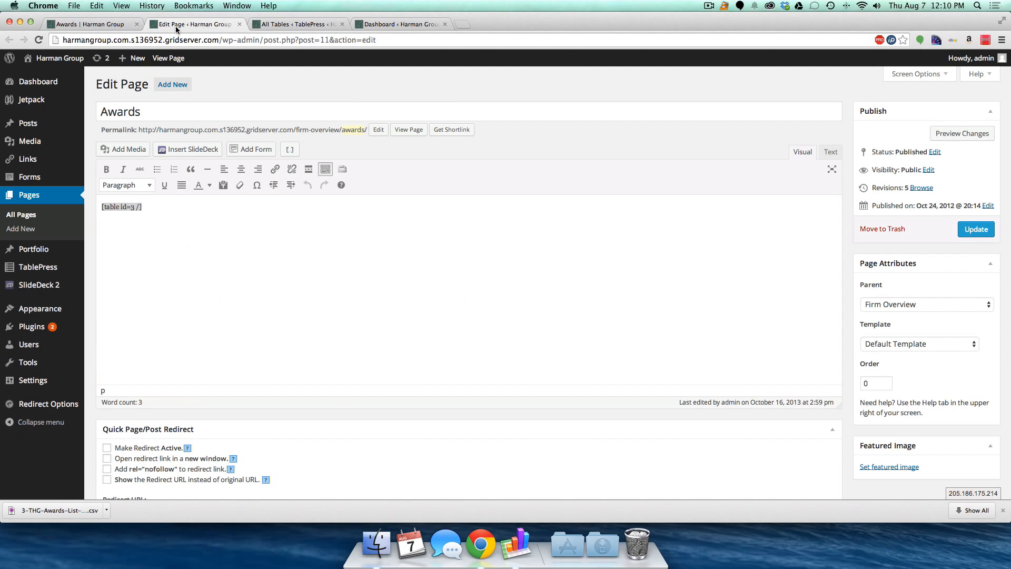
- Open News > Articles on the live site and scroll through it
{"action": "left_click", "coordinate": [95, 24]}
{"action": "mouse_move", "coordinate": [483, 133]}
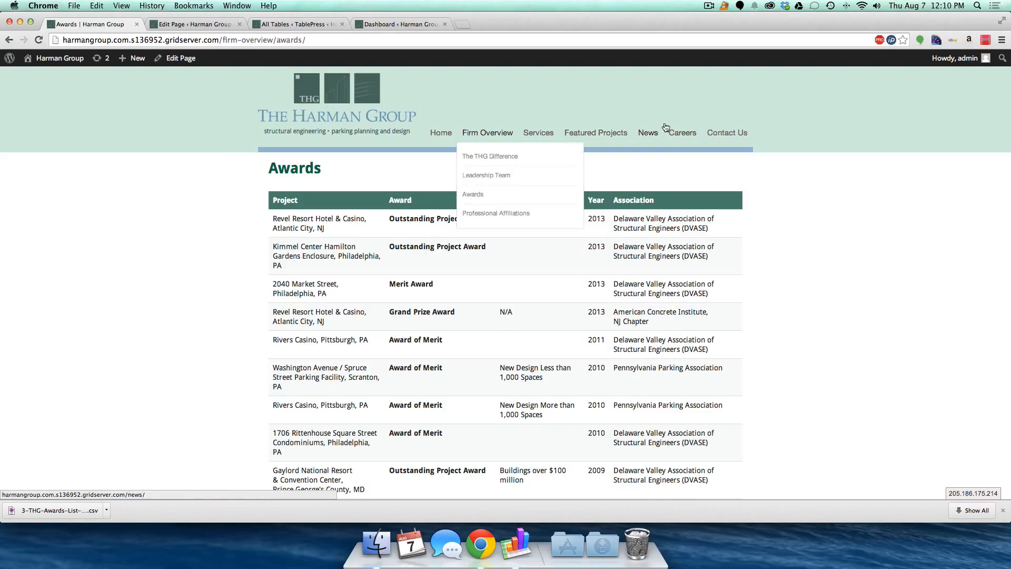
{"action": "mouse_move", "coordinate": [652, 136]}
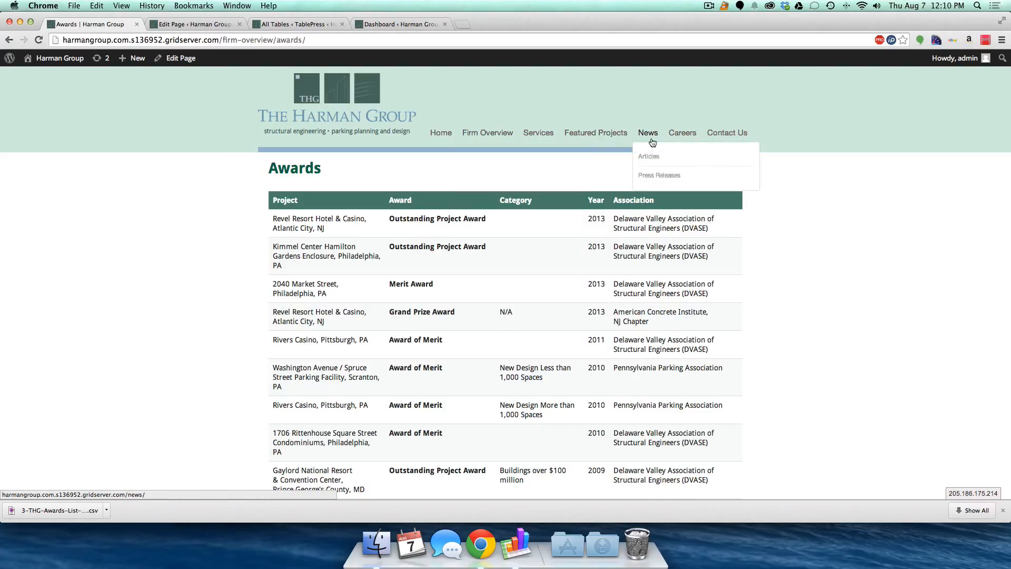
{"action": "left_click", "coordinate": [650, 158]}
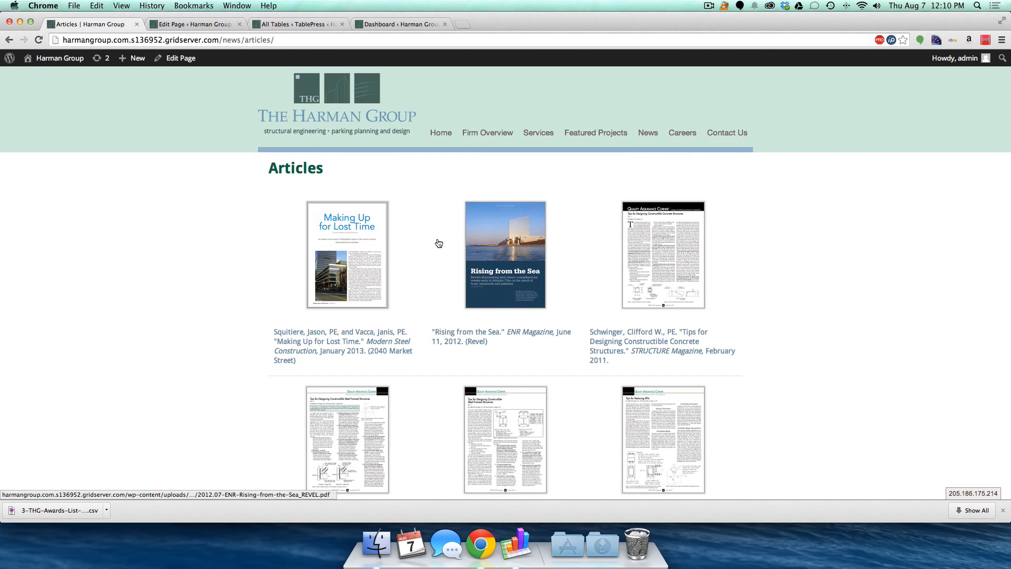
{"action": "scroll", "coordinate": [350, 250], "scroll_direction": "down", "scroll_amount": 5}
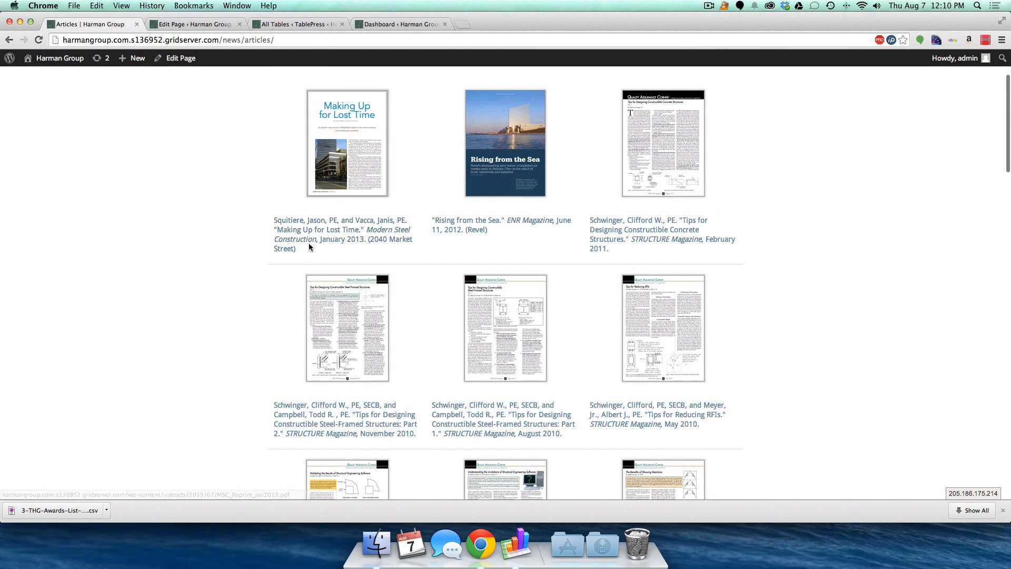
{"action": "left_click", "coordinate": [177, 26]}
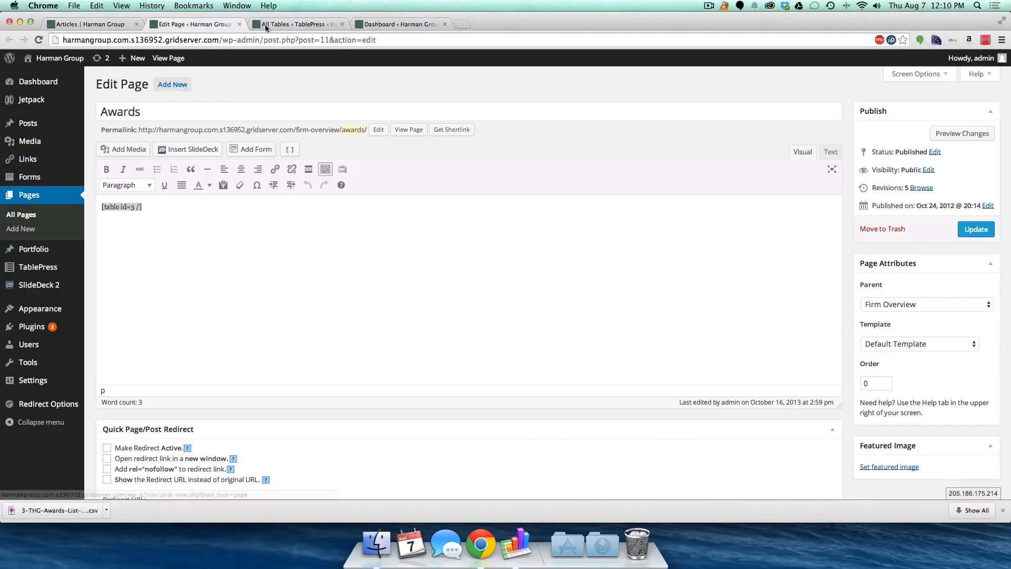
- Open the Articles table for editing and the Articles page editor in a new tab
{"action": "left_click", "coordinate": [287, 24]}
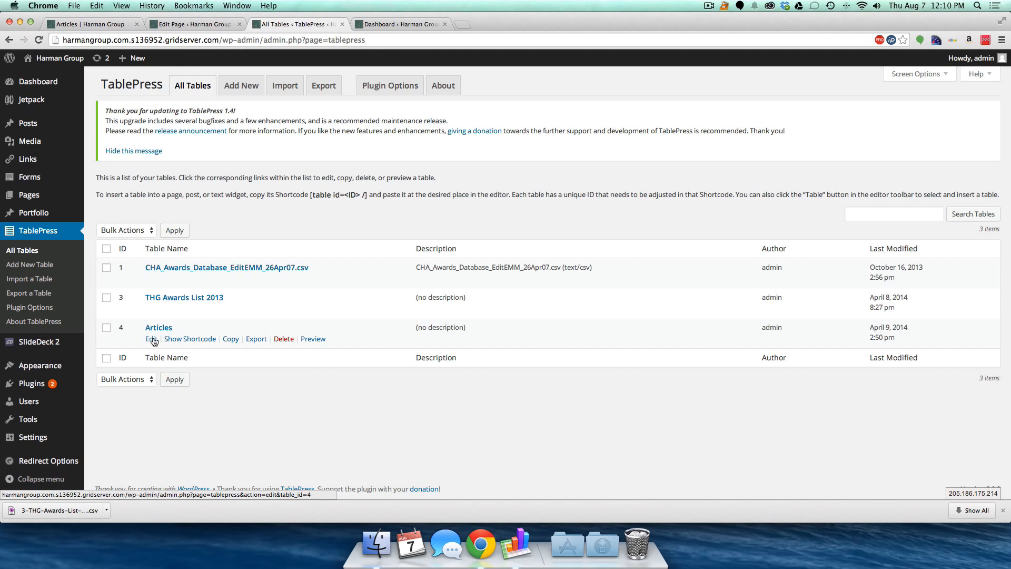
{"action": "left_click", "coordinate": [152, 339]}
{"action": "left_click", "coordinate": [108, 25]}
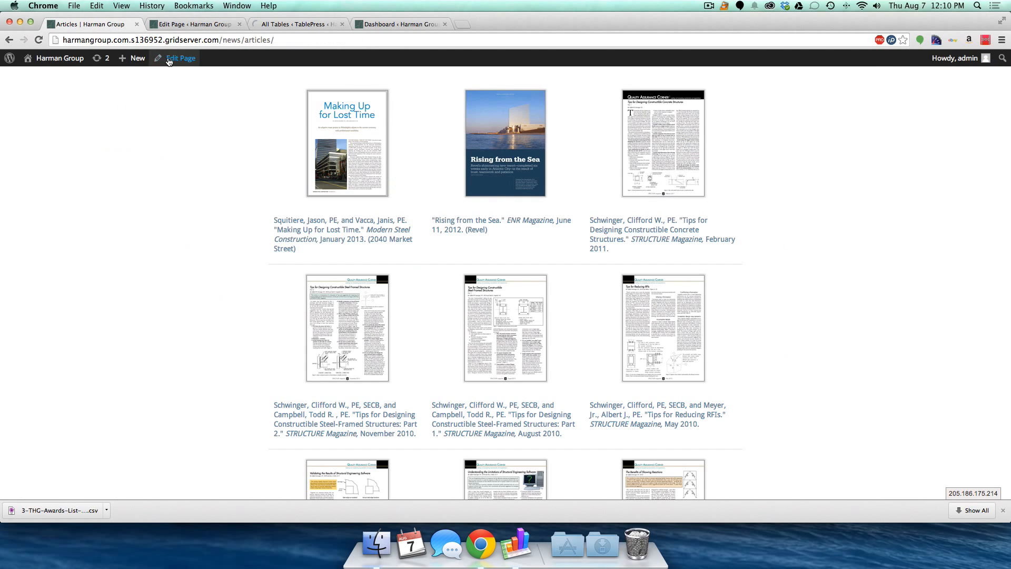
{"action": "left_click", "coordinate": [171, 59], "text": "super"}
- Close the Awards page editor, select the [table id=4 /] shortcode, and review the Articles table
{"action": "left_click", "coordinate": [257, 24]}
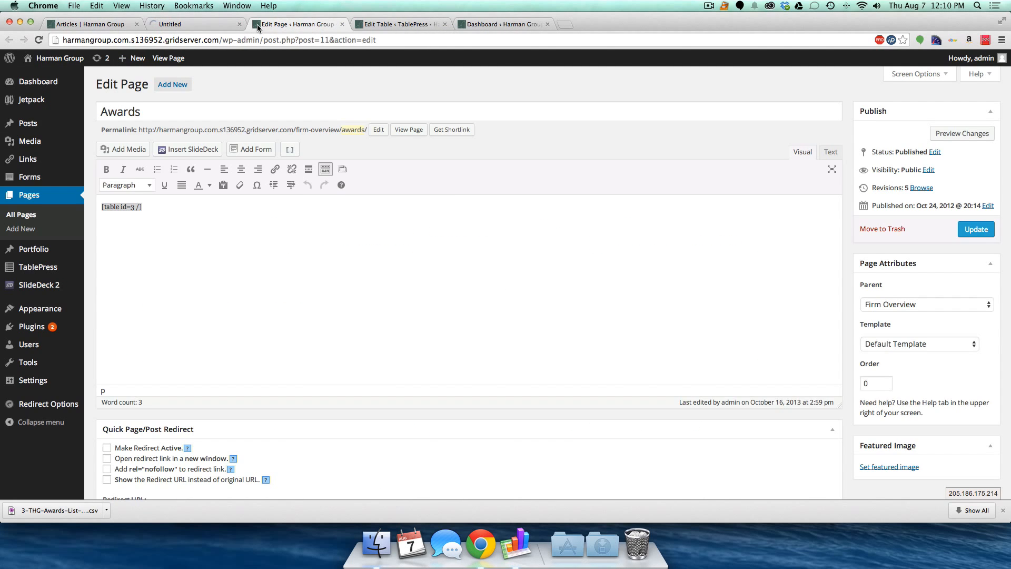
{"action": "key", "text": "super+w"}
{"action": "left_click", "coordinate": [194, 25]}
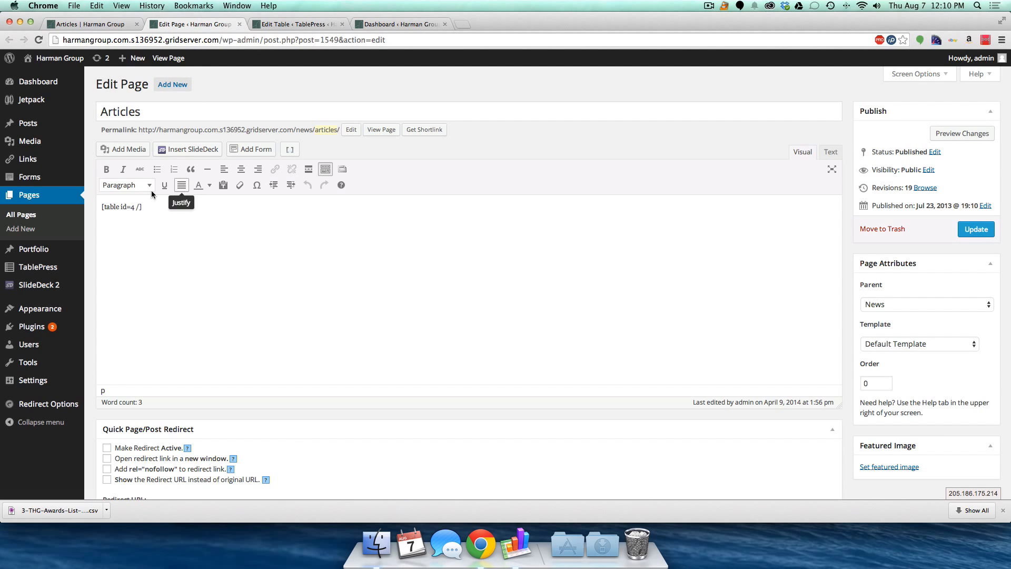
{"action": "left_click_drag", "start_coordinate": [103, 206], "coordinate": [148, 209]}
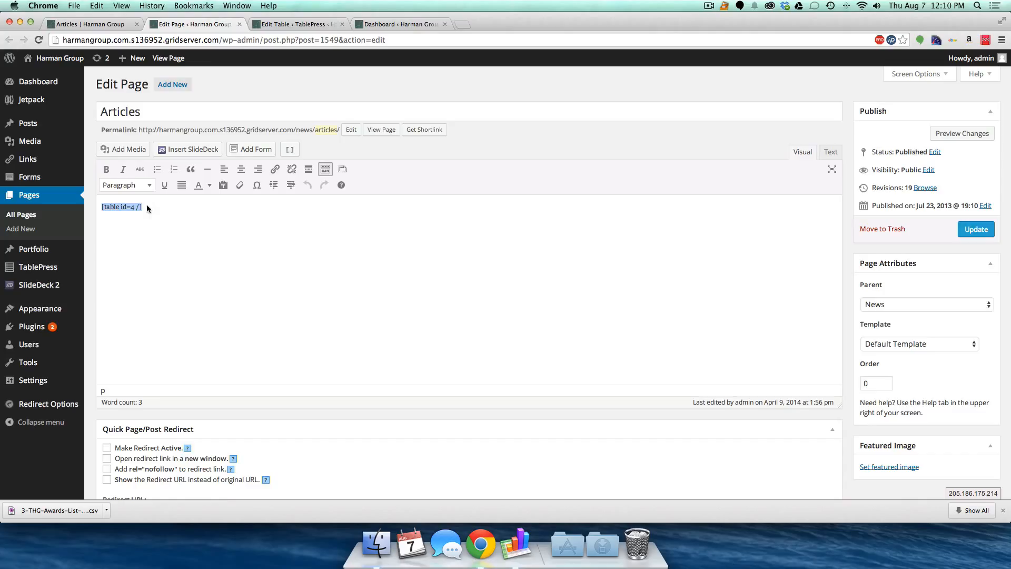
{"action": "left_click", "coordinate": [283, 21]}
{"action": "scroll", "coordinate": [191, 302], "scroll_direction": "down", "scroll_amount": 3}
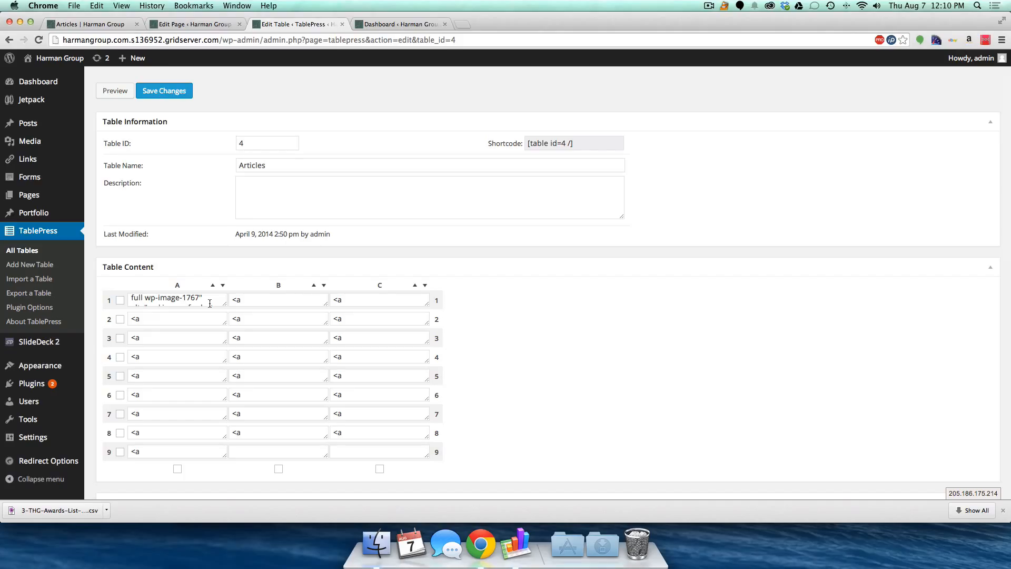
{"action": "scroll", "coordinate": [210, 303], "scroll_direction": "up", "scroll_amount": 4}
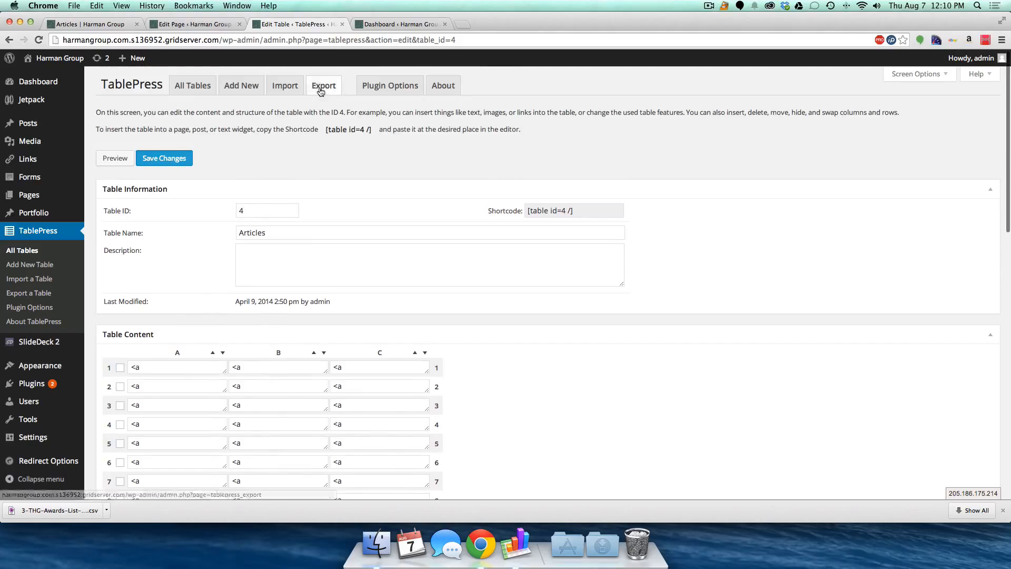
- Export the Articles table (ID 4) as a CSV file and check recent downloads
{"action": "left_click", "coordinate": [323, 89]}
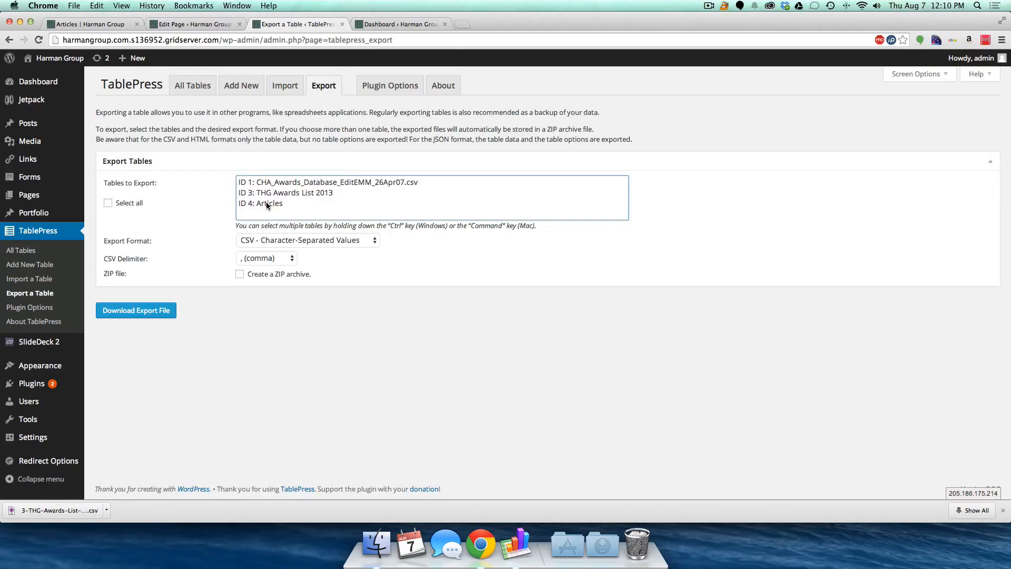
{"action": "left_click", "coordinate": [266, 203]}
{"action": "left_click", "coordinate": [136, 311]}
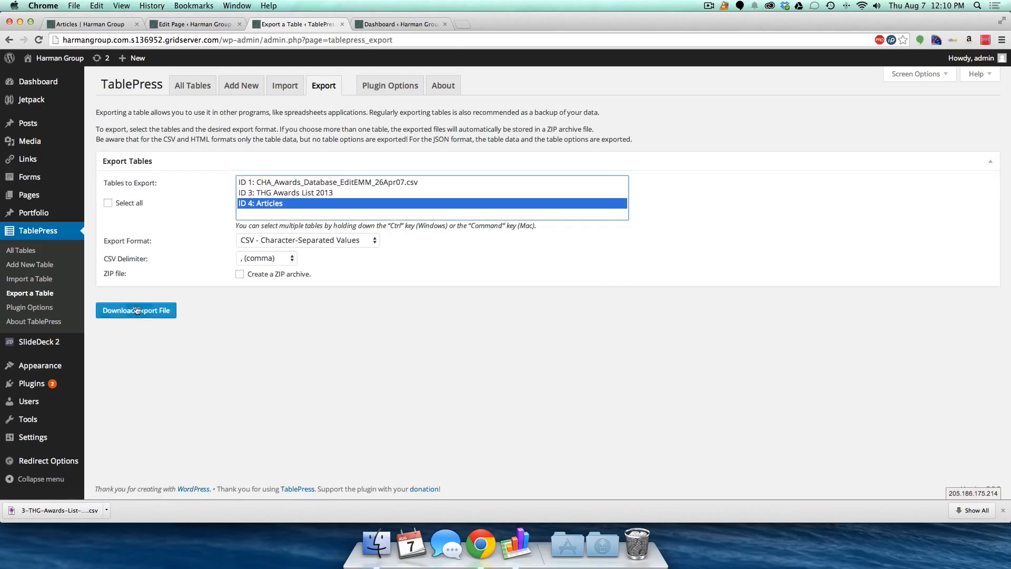
{"action": "left_click", "coordinate": [605, 540]}
- Open 4-Articles-2014-08-07.csv in Numbers and widen column A to reveal A1's link HTML
{"action": "left_click_drag", "start_coordinate": [331, 132], "coordinate": [519, 545]}
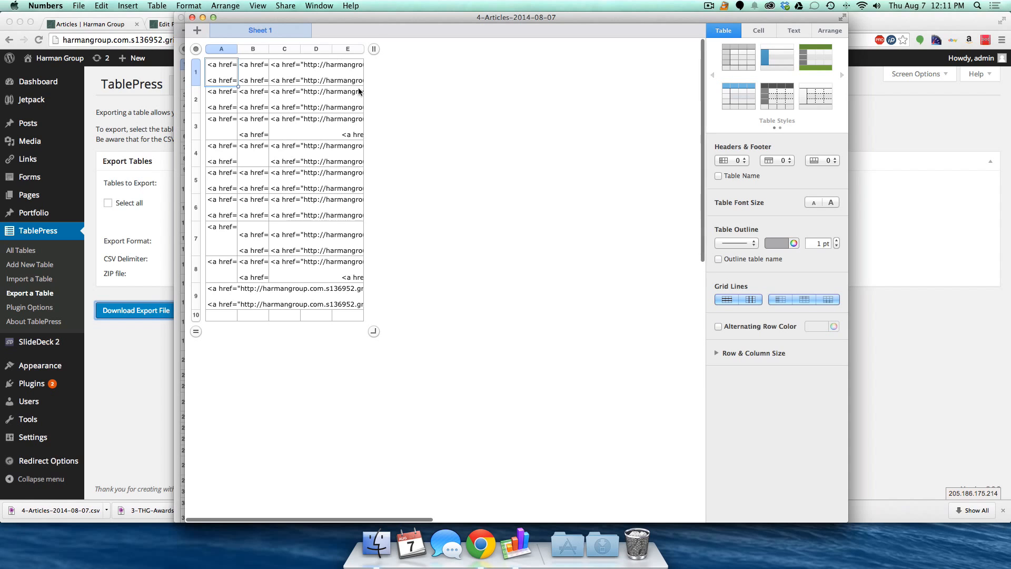
{"action": "left_click_drag", "start_coordinate": [237, 49], "coordinate": [657, 49]}
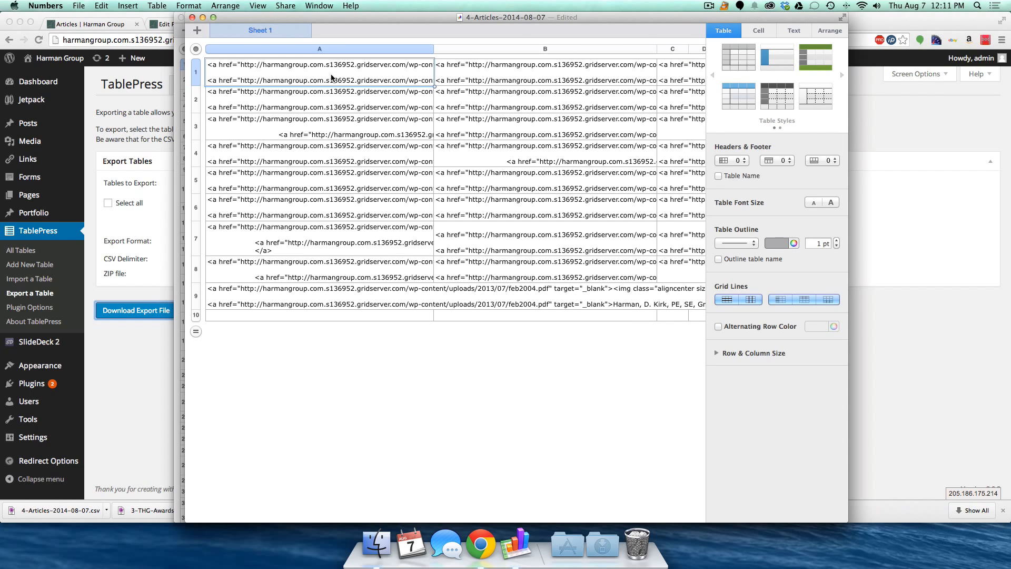
{"action": "double_click", "coordinate": [332, 77]}
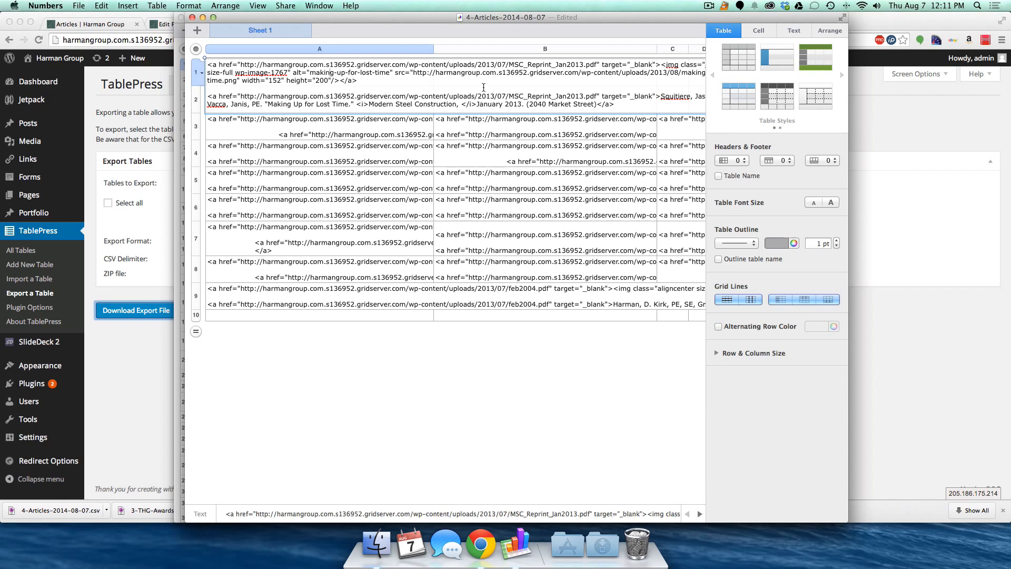
{"action": "left_click", "coordinate": [921, 133]}
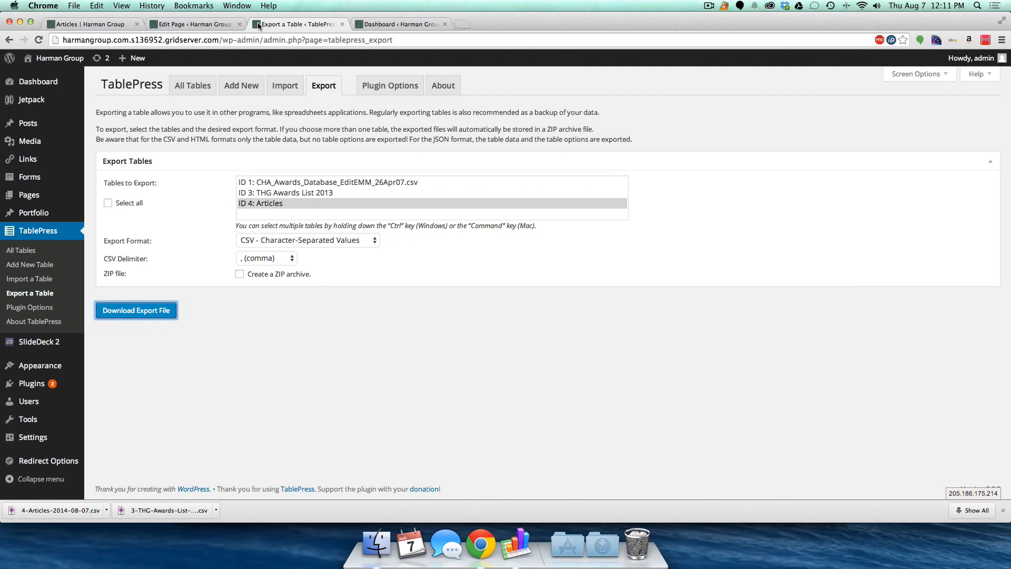
- View the article thumbnails on the public Articles page, then bring the Numbers spreadsheet forward
{"action": "left_click", "coordinate": [90, 25]}
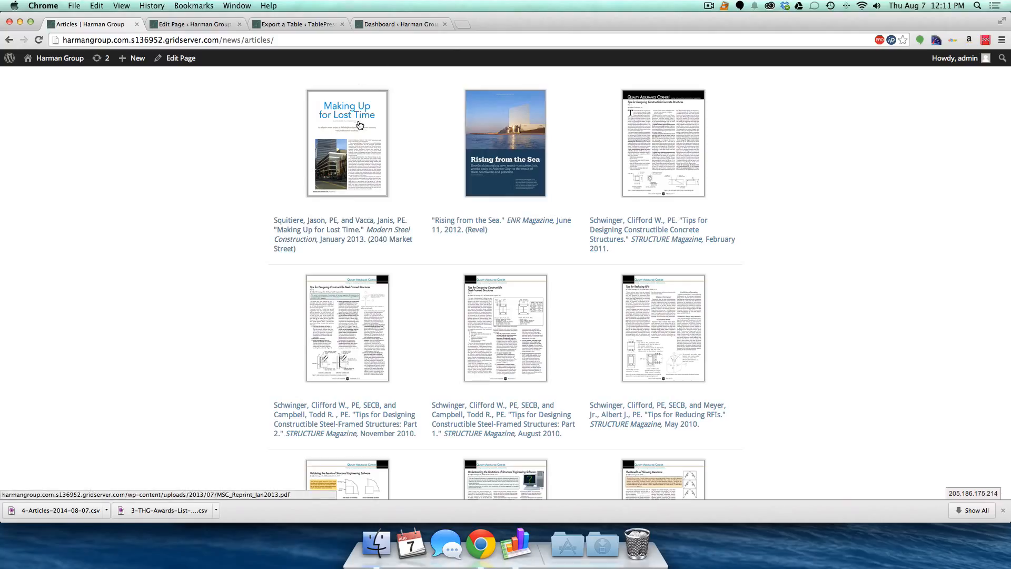
{"action": "left_click", "coordinate": [515, 542]}
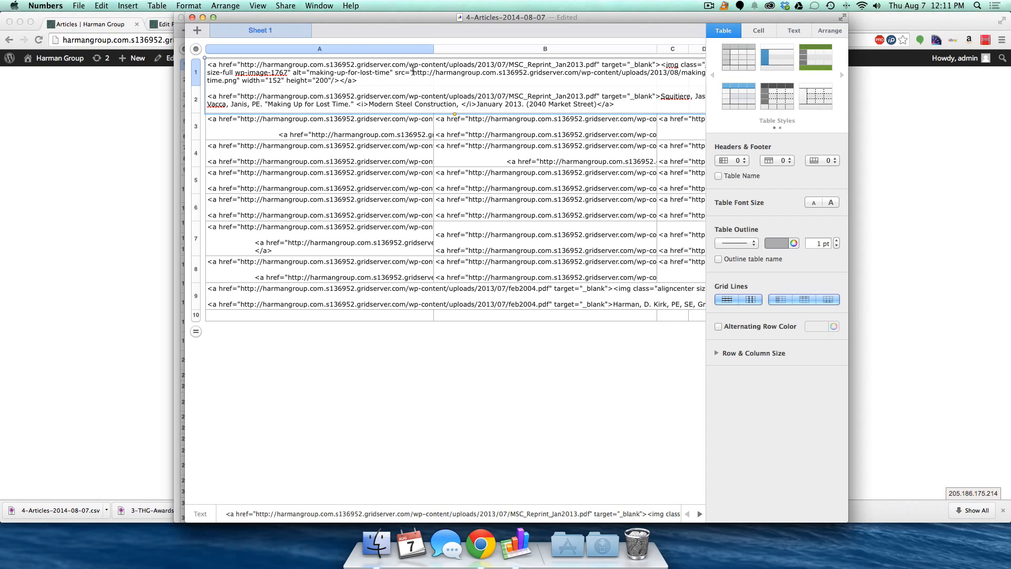
- Discard the 4-Articles-2014-08-07 and awards list spreadsheets without saving, then quit Numbers
{"action": "left_click_drag", "start_coordinate": [260, 81], "coordinate": [320, 84]}
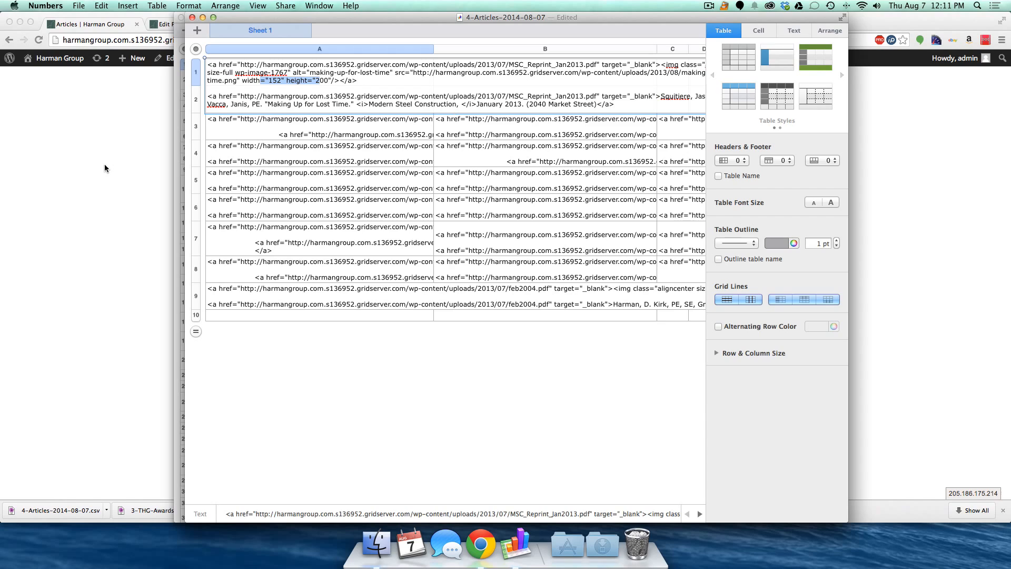
{"action": "left_click", "coordinate": [192, 17]}
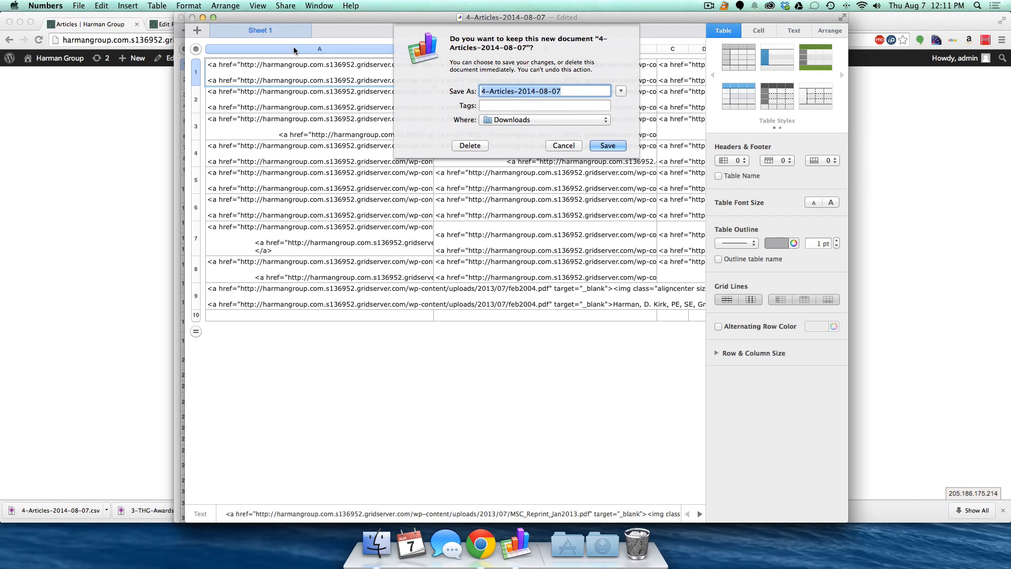
{"action": "left_click", "coordinate": [462, 147]}
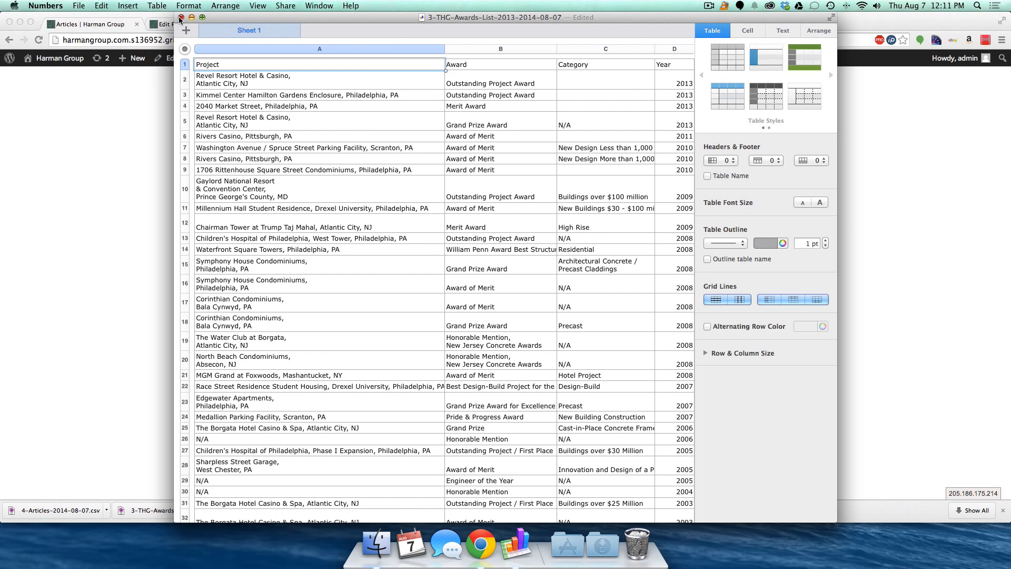
{"action": "left_click", "coordinate": [182, 18]}
{"action": "left_click", "coordinate": [449, 146]}
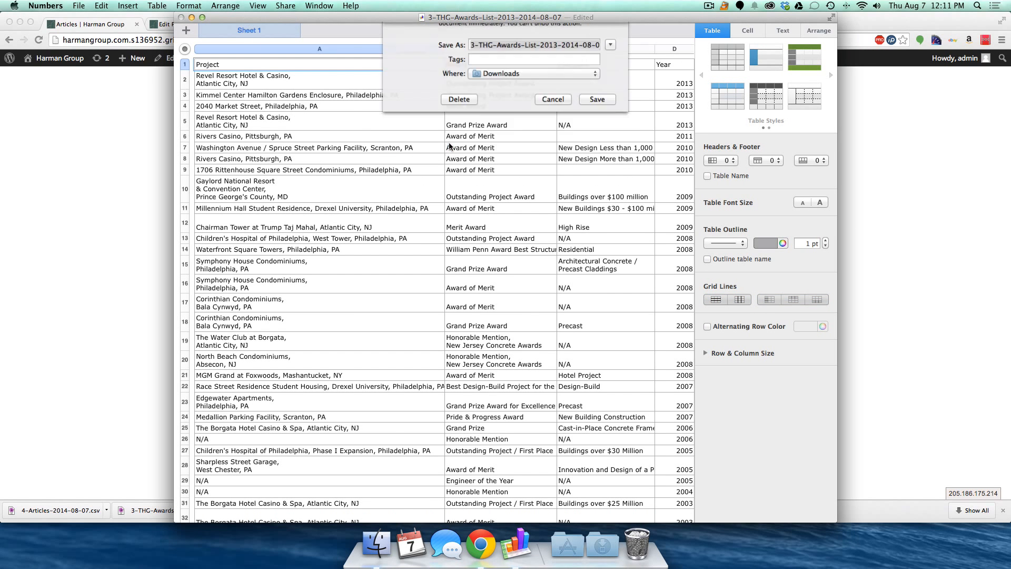
{"action": "key", "text": "super+q"}
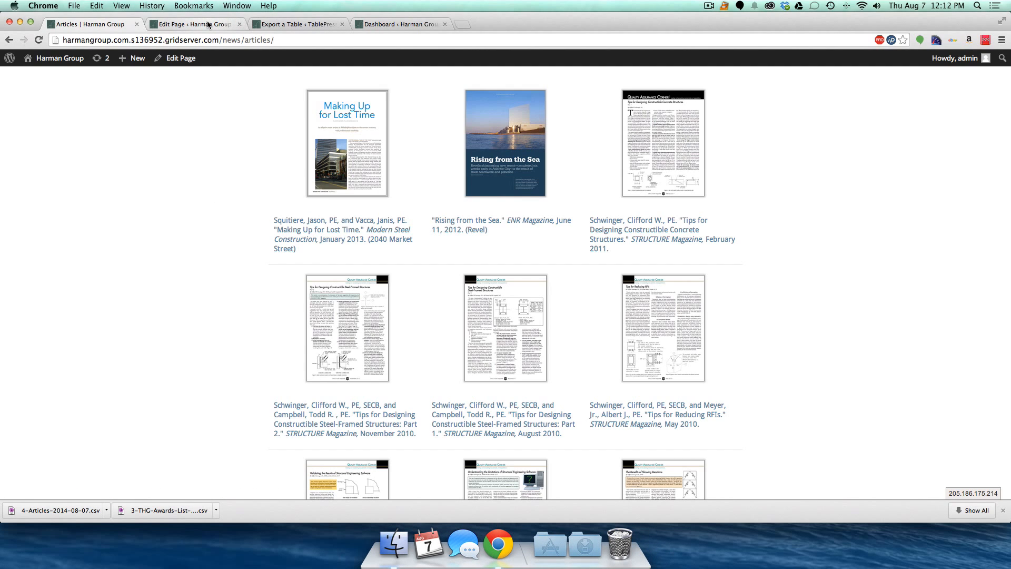
- Browse the live site's Structural Engineering, Contact Us, Careers and Leadership Team pages
{"action": "scroll", "coordinate": [197, 145], "scroll_direction": "up", "scroll_amount": 3}
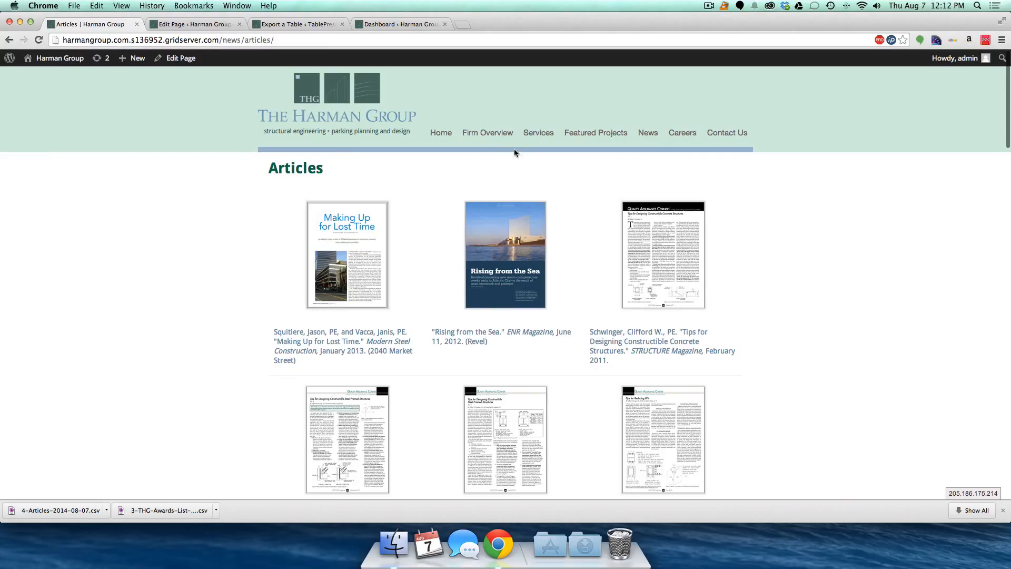
{"action": "mouse_move", "coordinate": [480, 136]}
{"action": "mouse_move", "coordinate": [535, 135]}
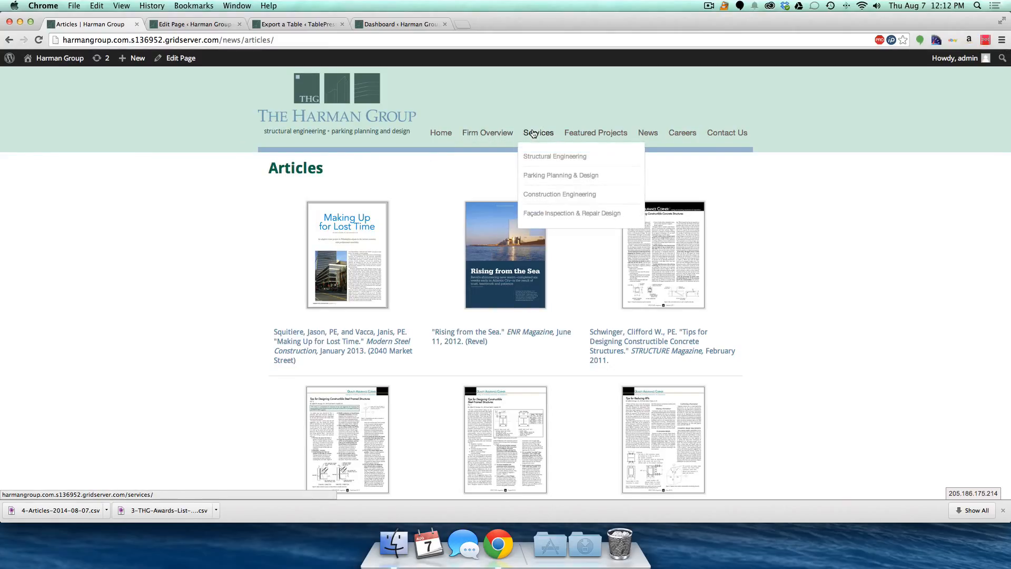
{"action": "left_click", "coordinate": [541, 160]}
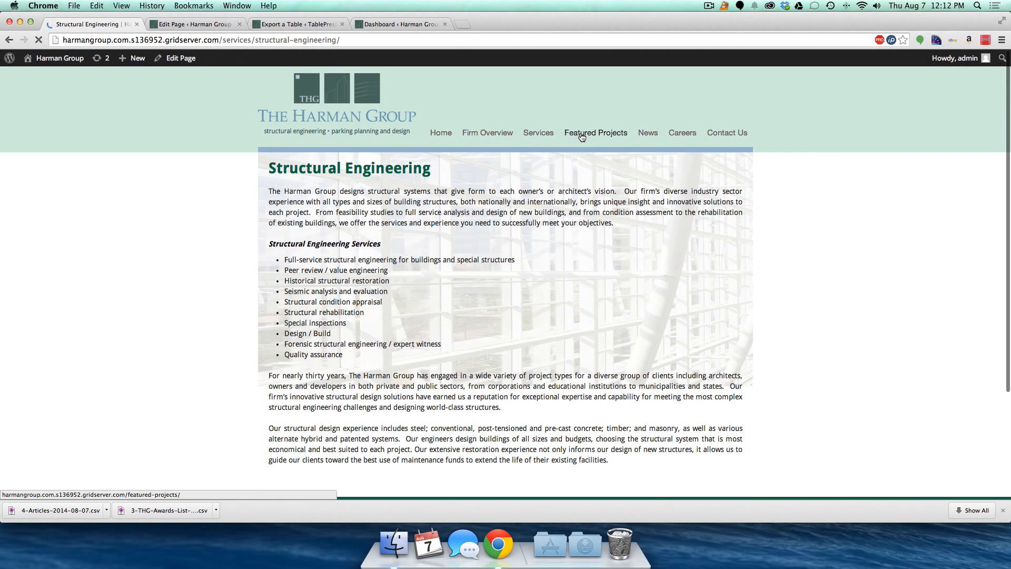
{"action": "mouse_move", "coordinate": [651, 140]}
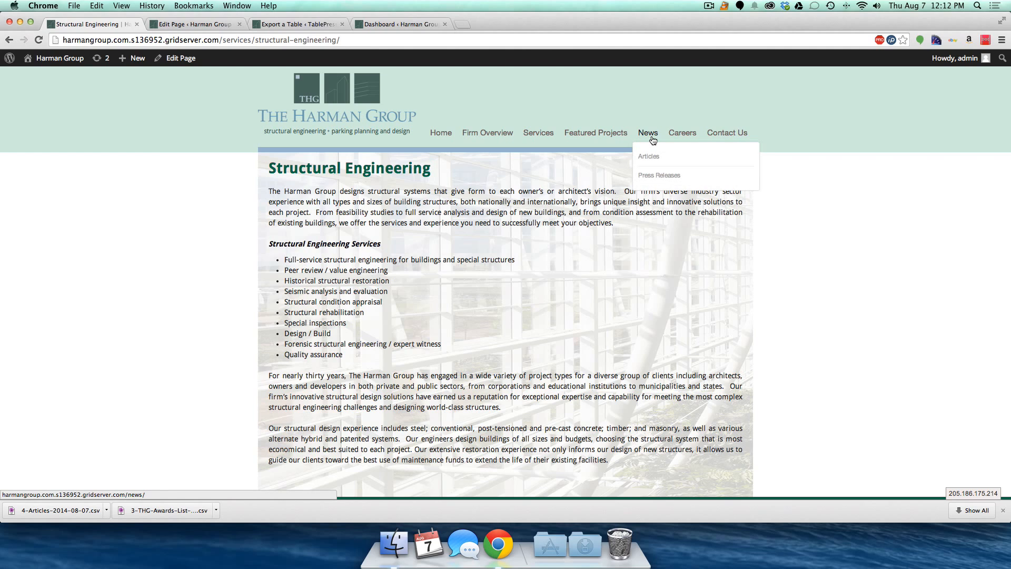
{"action": "left_click", "coordinate": [714, 137]}
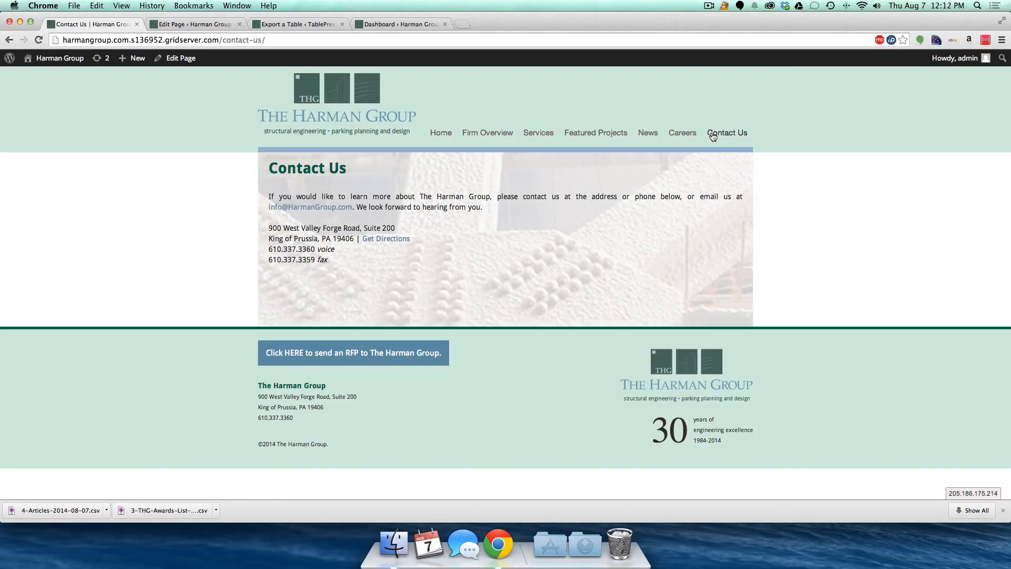
{"action": "left_click", "coordinate": [683, 135]}
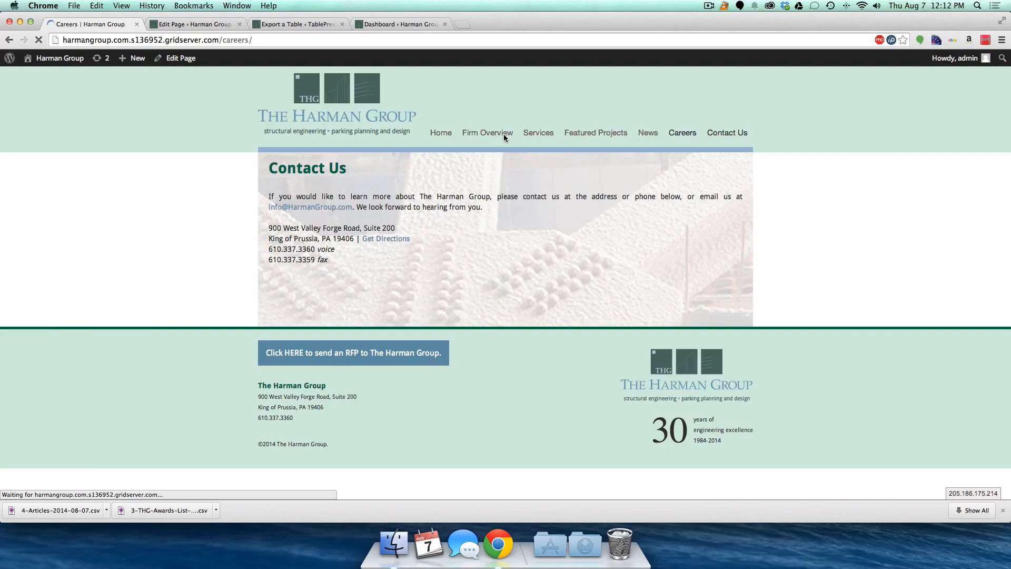
{"action": "mouse_move", "coordinate": [501, 138]}
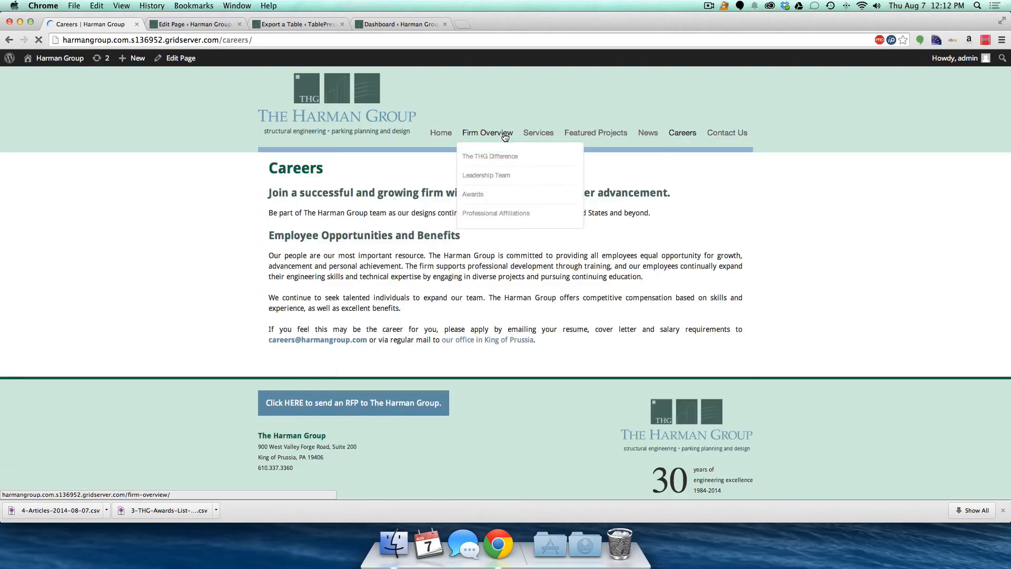
{"action": "left_click", "coordinate": [476, 176]}
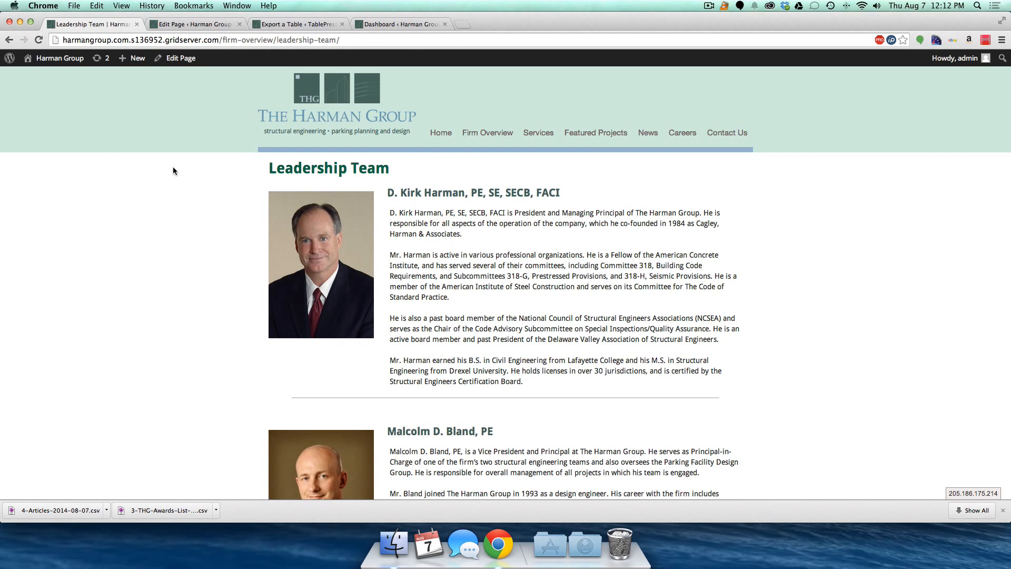
- Close the Articles page editor and the TablePress export tabs
{"action": "left_click", "coordinate": [166, 58], "text": "super"}
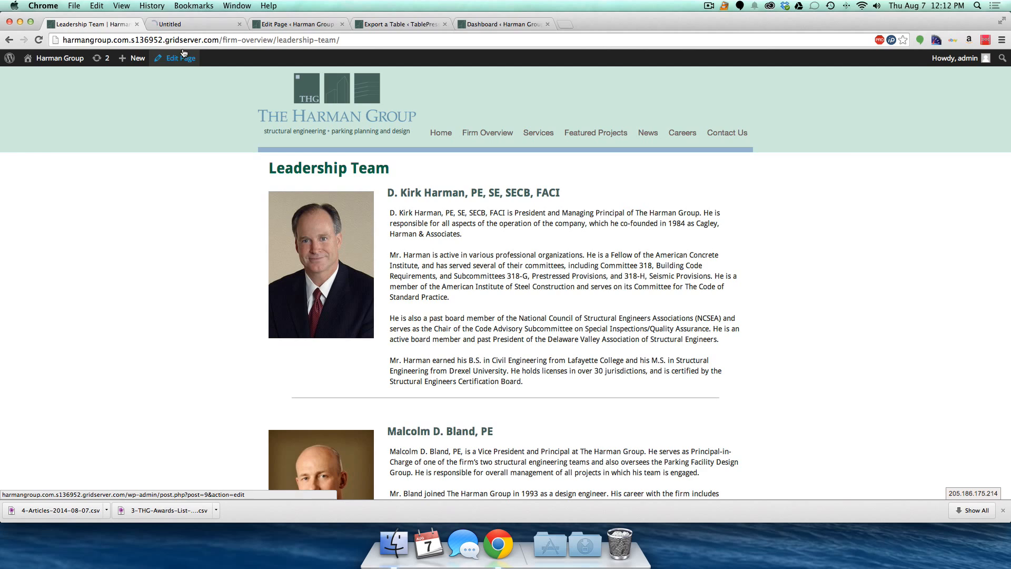
{"action": "left_click", "coordinate": [260, 25]}
{"action": "key", "text": "super+w"}
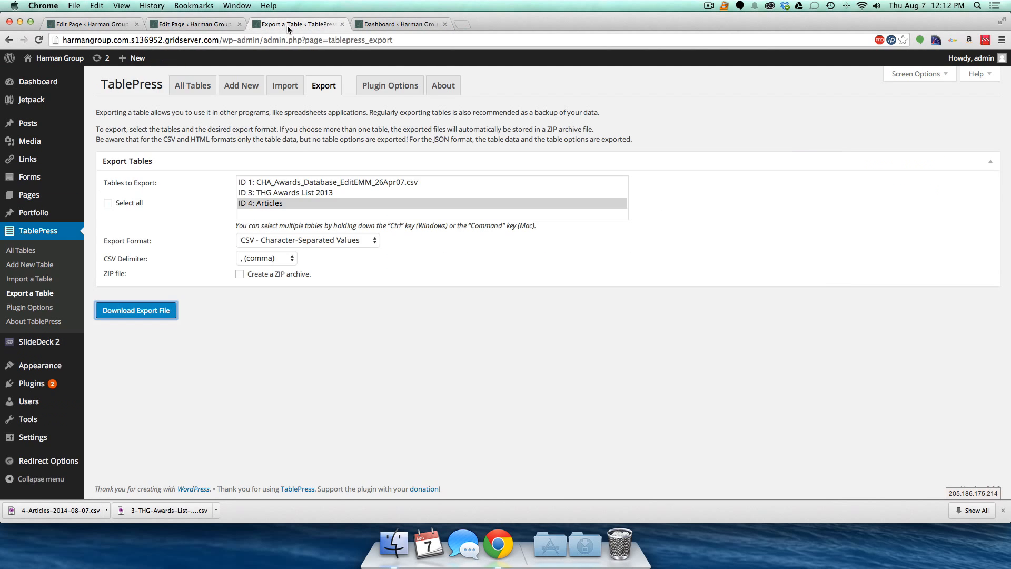
{"action": "key", "text": "super+w"}
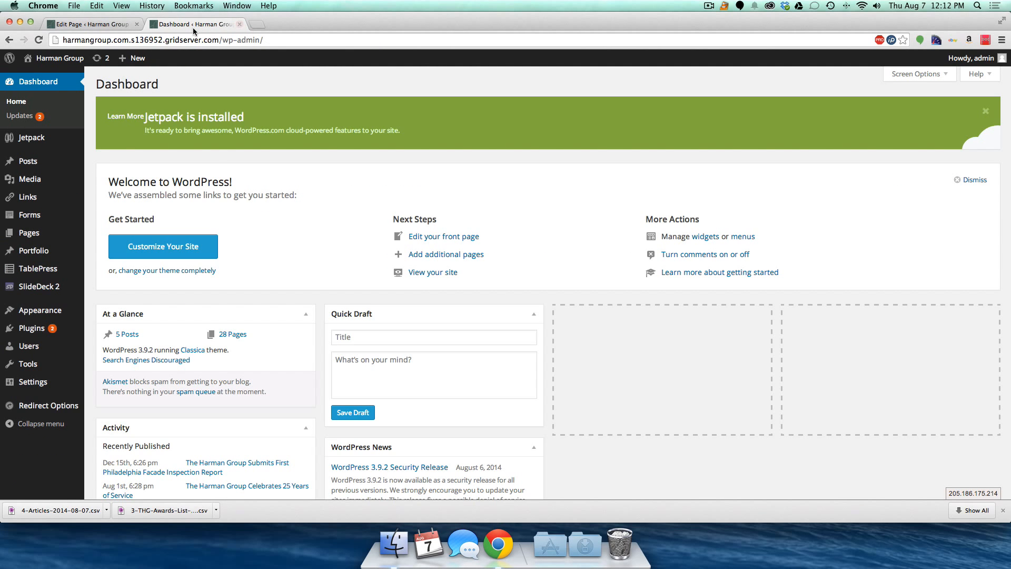
- Open the live site in a new first tab and go to its Leadership Team page
{"action": "left_click", "coordinate": [108, 27]}
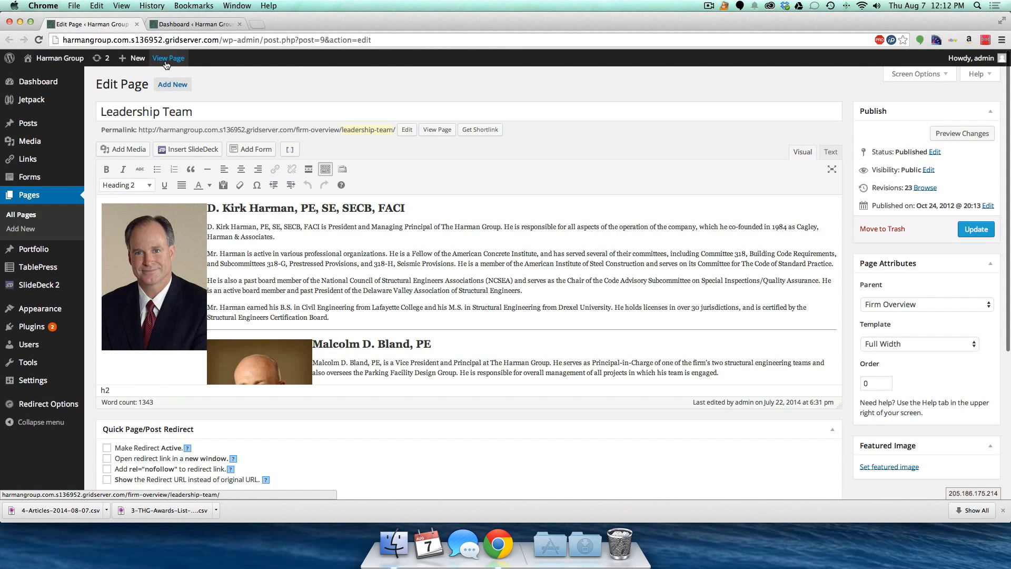
{"action": "left_click", "coordinate": [60, 77], "text": "super"}
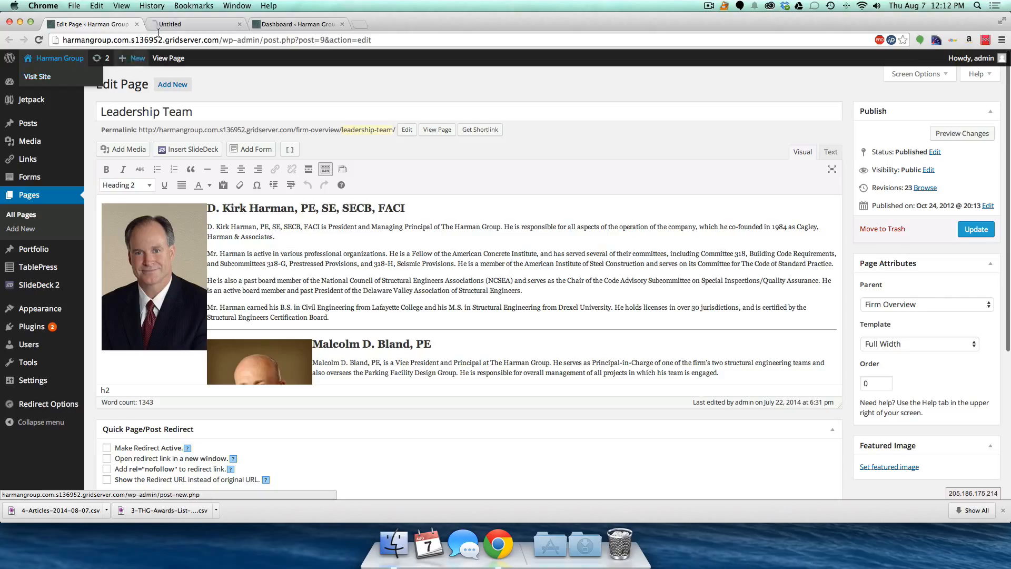
{"action": "left_click_drag", "start_coordinate": [174, 29], "coordinate": [71, 28]}
{"action": "left_click", "coordinate": [69, 26]}
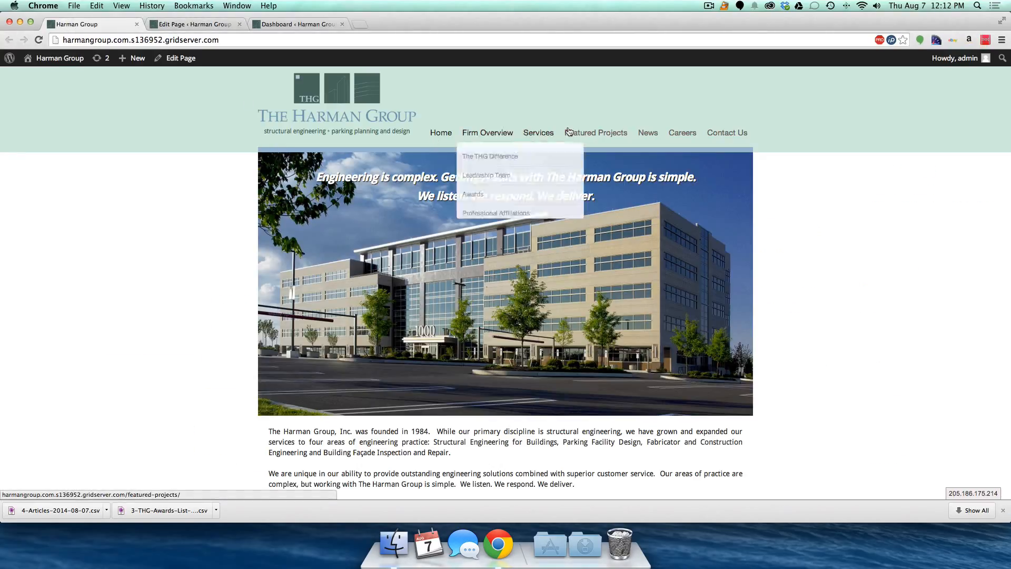
{"action": "mouse_move", "coordinate": [494, 135]}
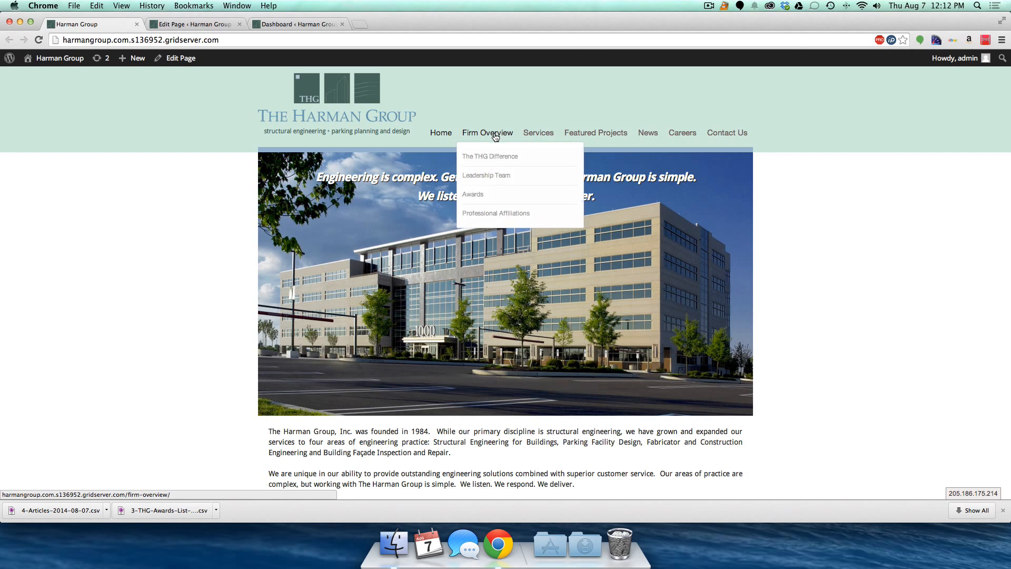
{"action": "left_click", "coordinate": [477, 175]}
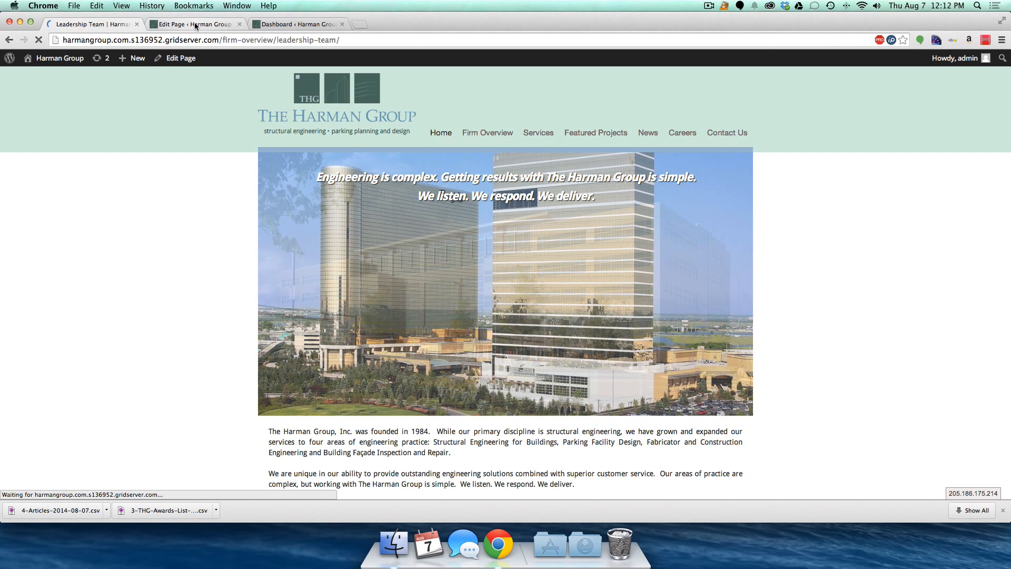
- Review the Leadership Team editor's bios, first photo and divider line without changing anything
{"action": "left_click", "coordinate": [193, 27]}
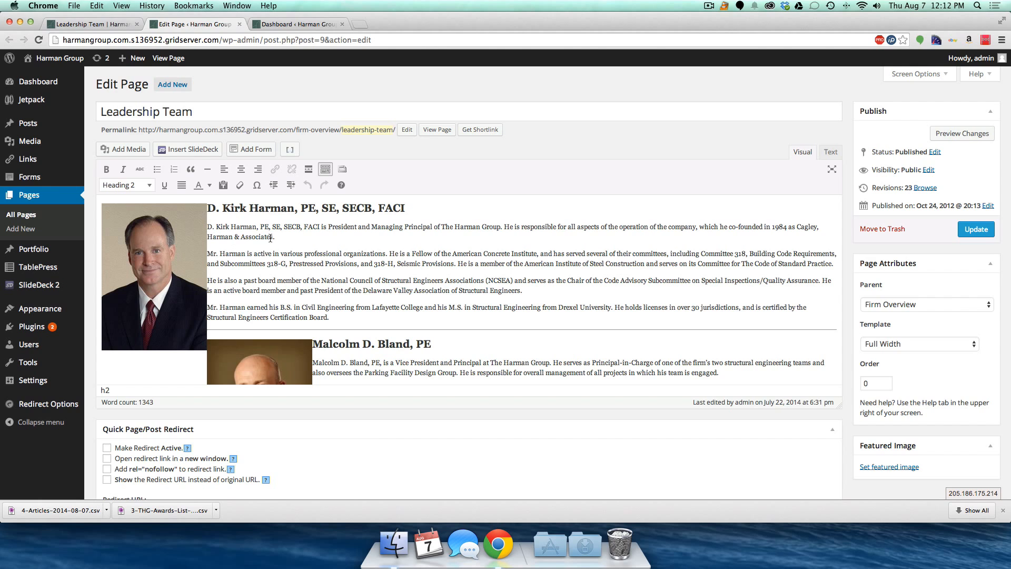
{"action": "scroll", "coordinate": [193, 234], "scroll_direction": "down", "scroll_amount": 5}
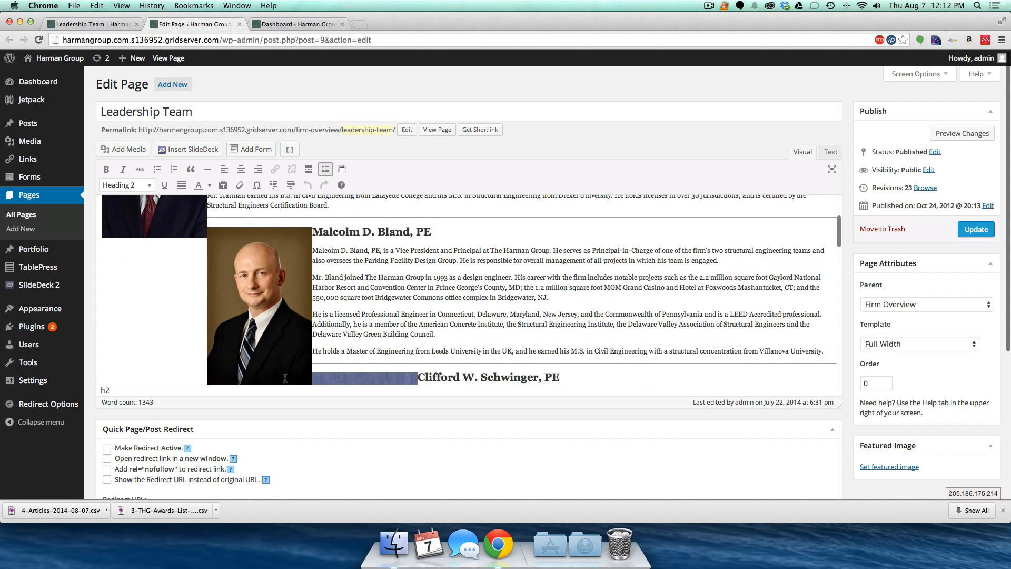
{"action": "scroll", "coordinate": [302, 299], "scroll_direction": "down", "scroll_amount": 10}
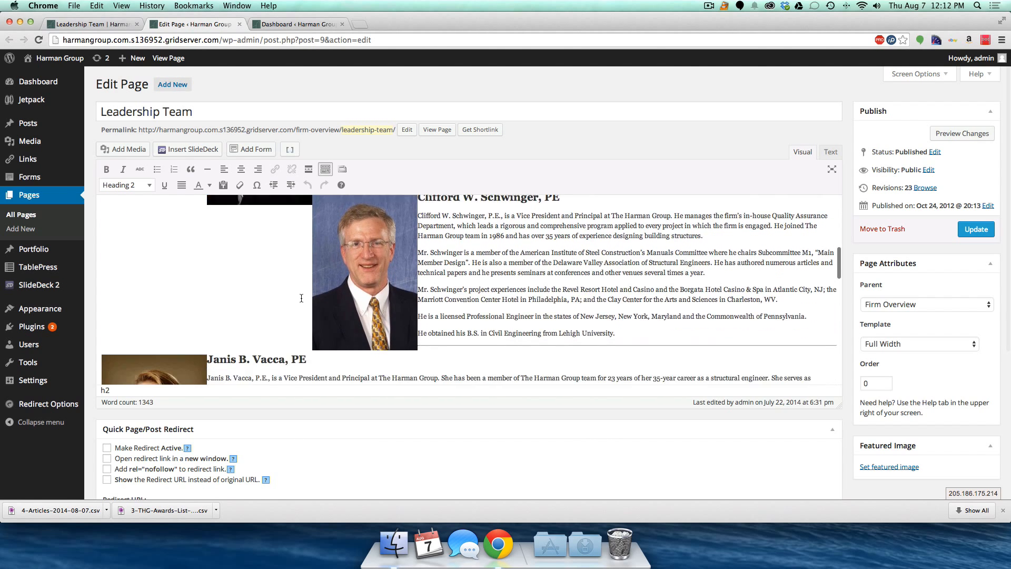
{"action": "scroll", "coordinate": [301, 298], "scroll_direction": "down", "scroll_amount": 10}
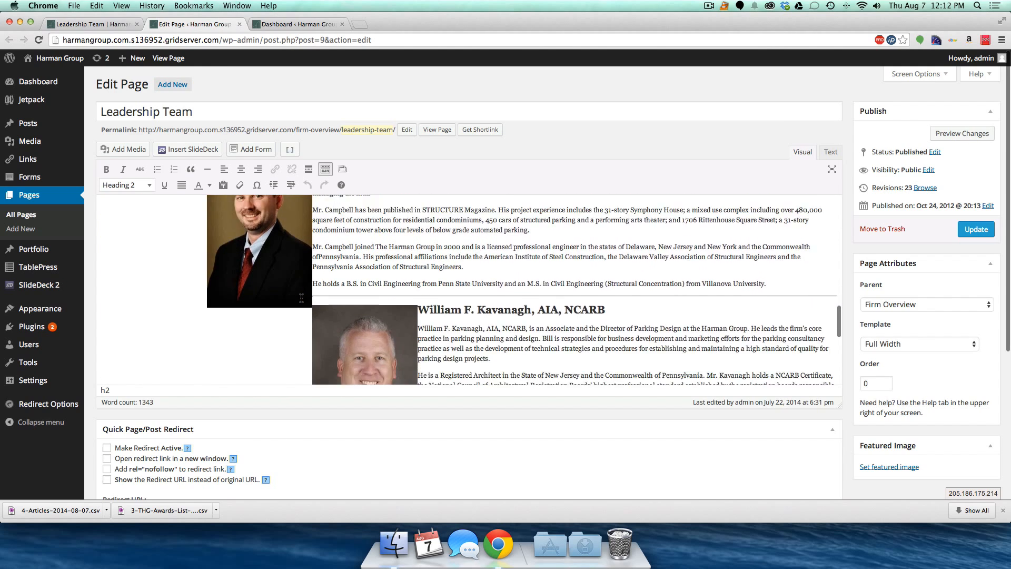
{"action": "scroll", "coordinate": [301, 298], "scroll_direction": "up", "scroll_amount": 20}
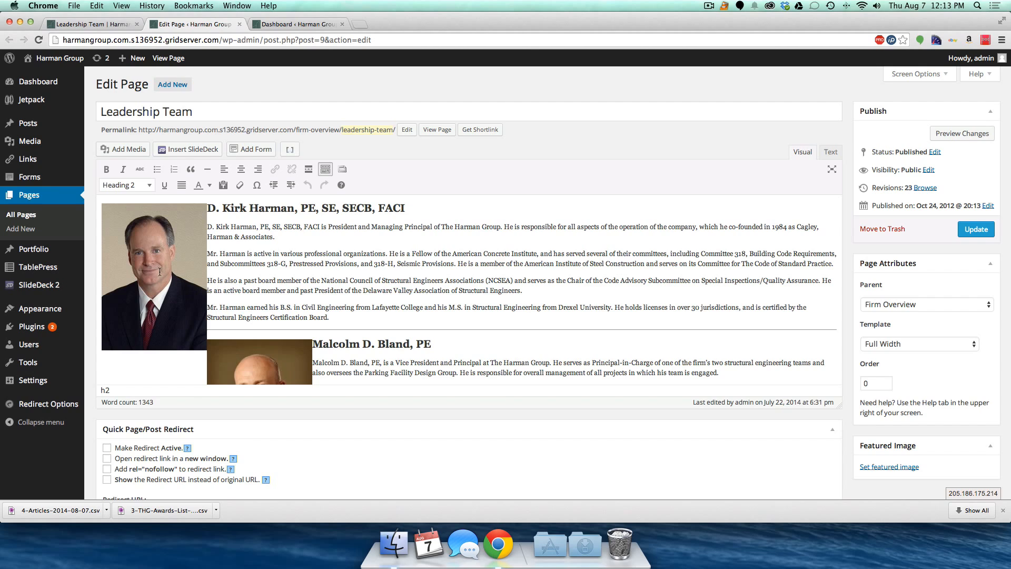
{"action": "left_click", "coordinate": [153, 234]}
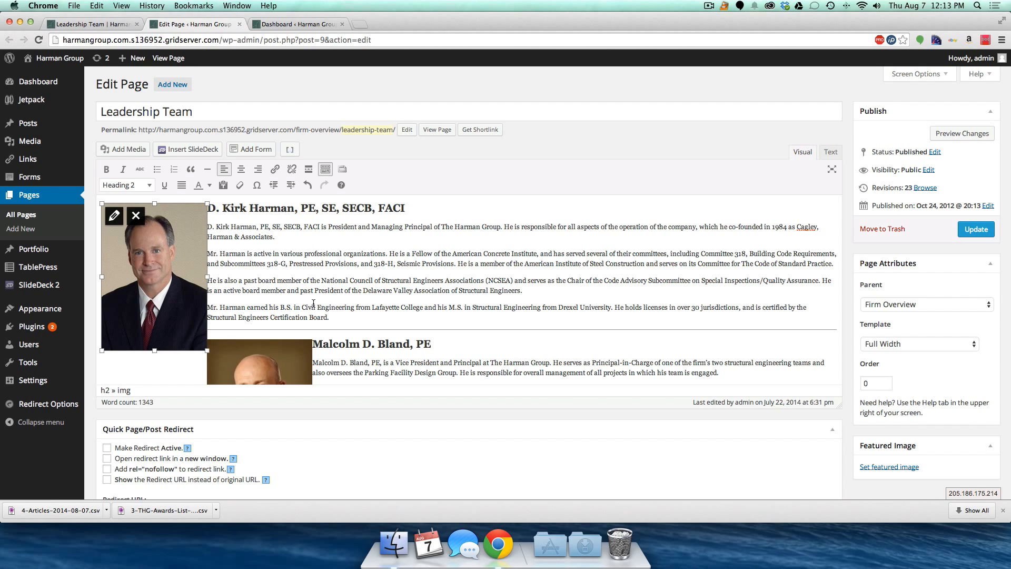
{"action": "left_click", "coordinate": [340, 329]}
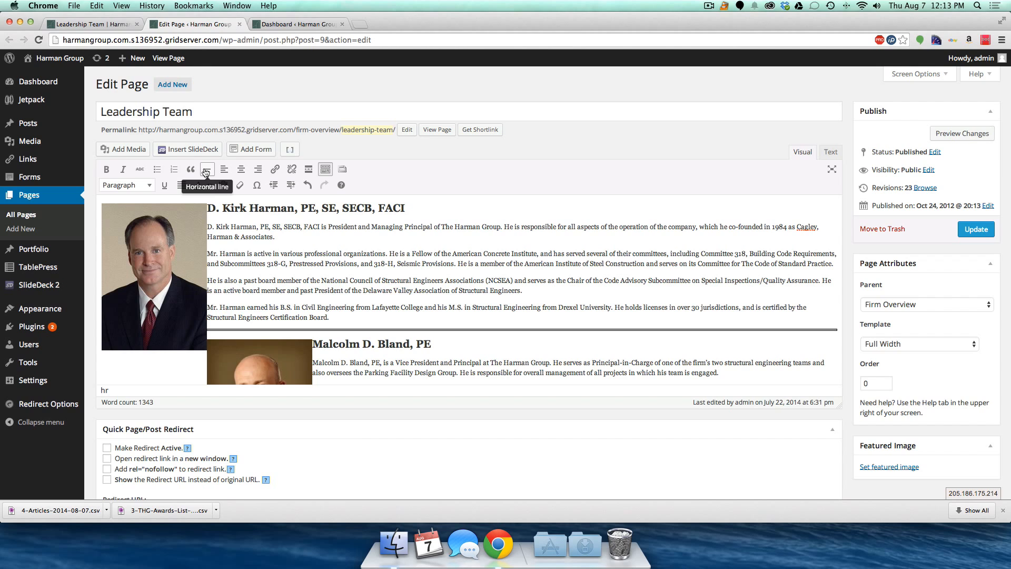
{"action": "left_click", "coordinate": [87, 24]}
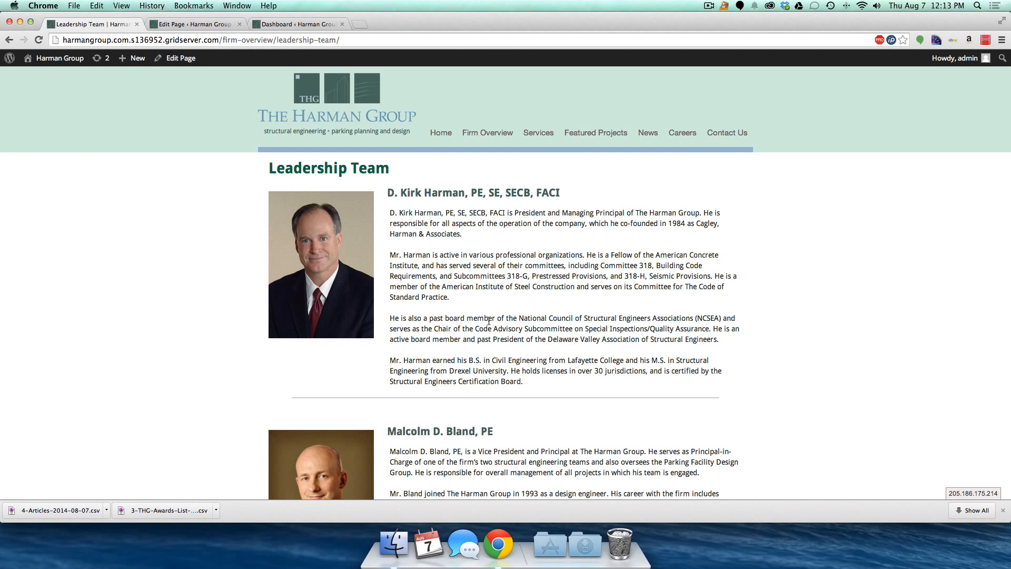
- Compare the Leadership Team editor content with the live Leadership Team page
{"action": "scroll", "coordinate": [363, 289], "scroll_direction": "down", "scroll_amount": 5}
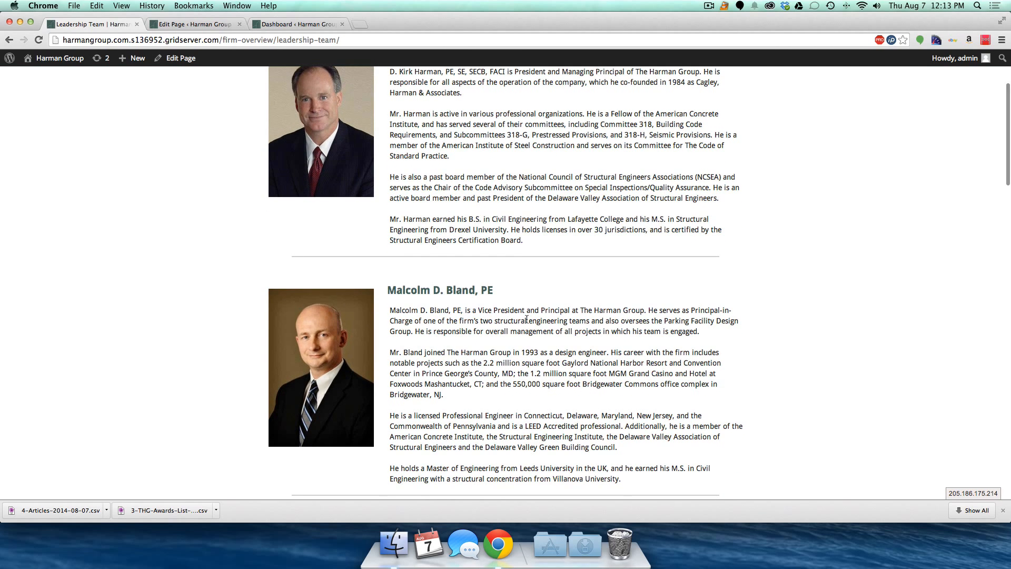
{"action": "scroll", "coordinate": [525, 316], "scroll_direction": "down", "scroll_amount": 8}
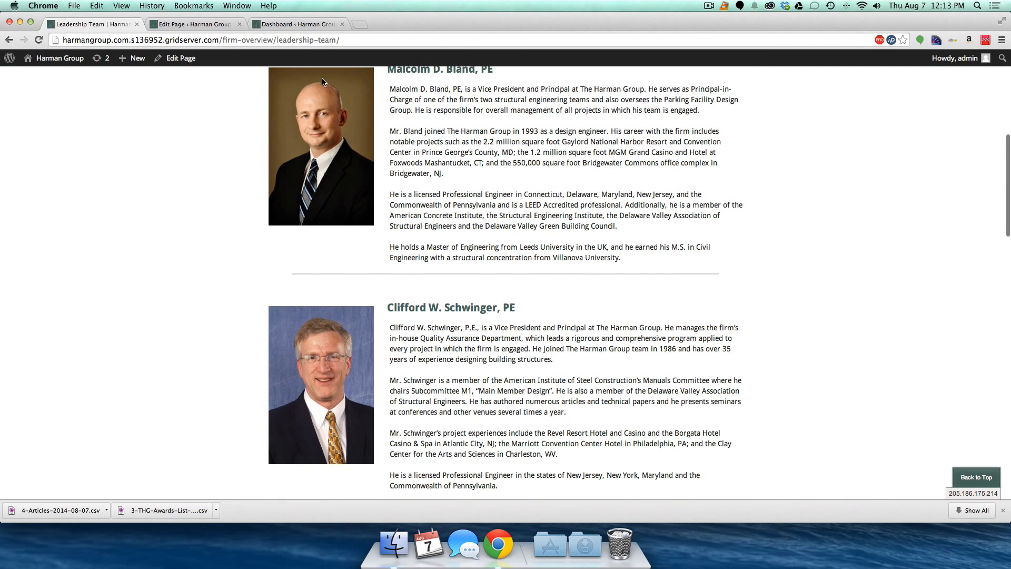
{"action": "left_click", "coordinate": [199, 23]}
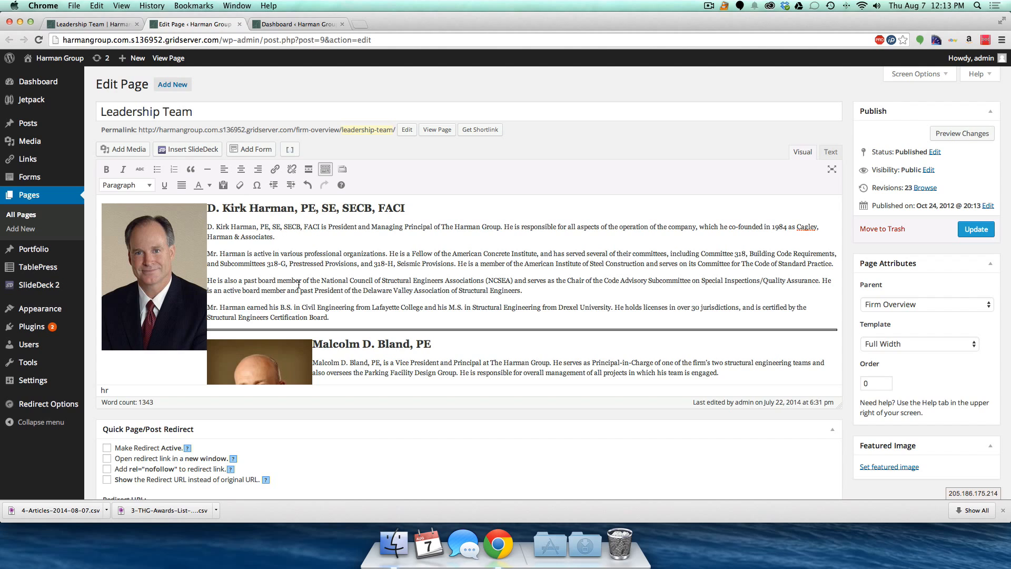
{"action": "scroll", "coordinate": [299, 285], "scroll_direction": "down", "scroll_amount": 4}
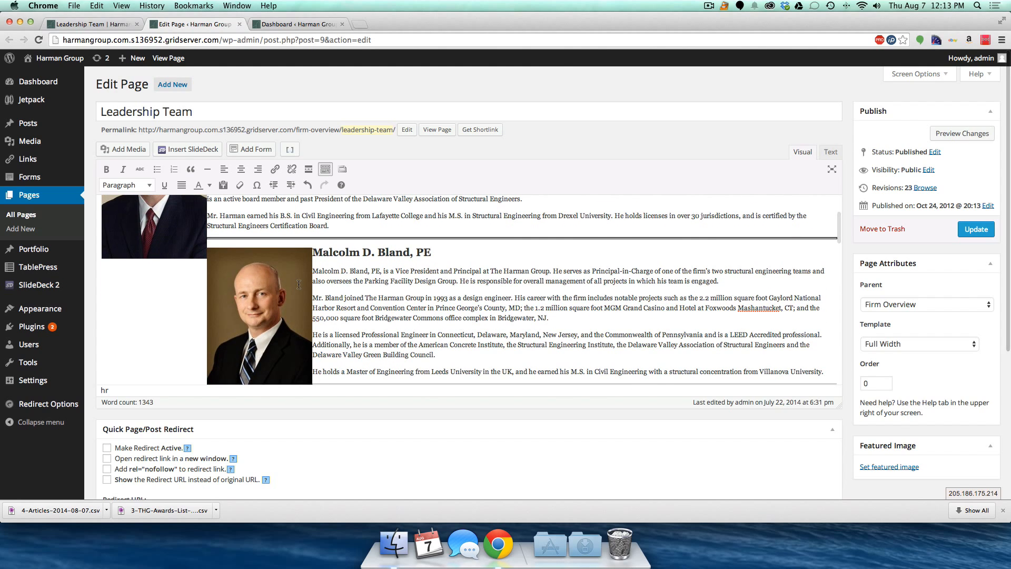
{"action": "left_click", "coordinate": [82, 26]}
{"action": "scroll", "coordinate": [385, 295], "scroll_direction": "down", "scroll_amount": 5}
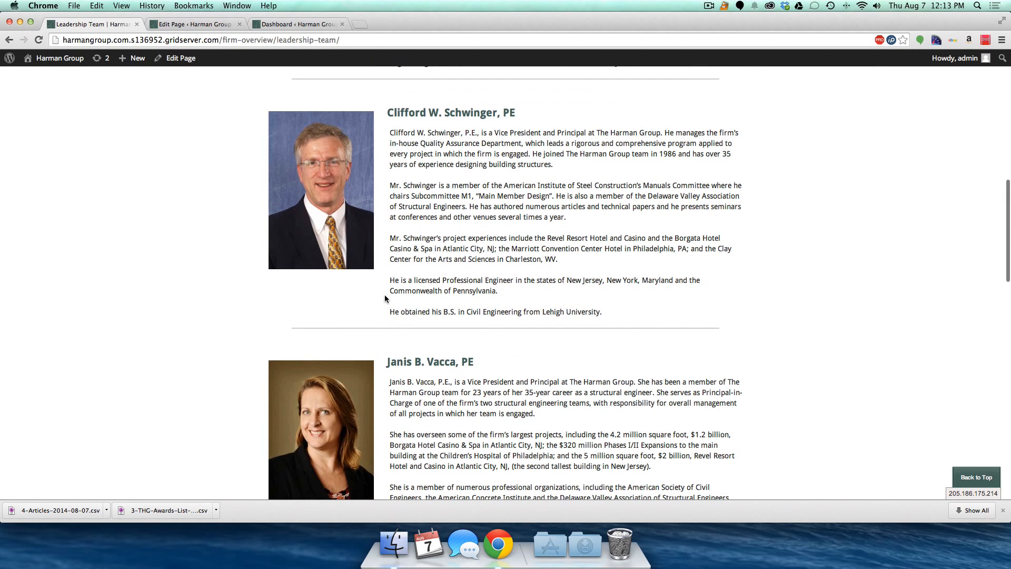
{"action": "scroll", "coordinate": [385, 298], "scroll_direction": "up", "scroll_amount": 10}
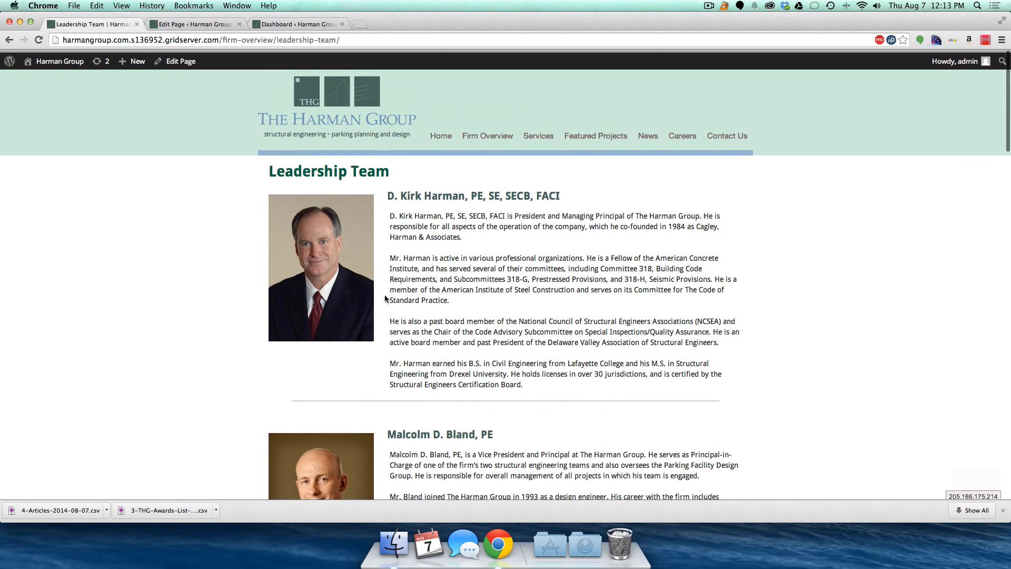
- Go to Firm Overview > Professional Affiliations on the live site and edit it in a new tab
{"action": "mouse_move", "coordinate": [482, 132]}
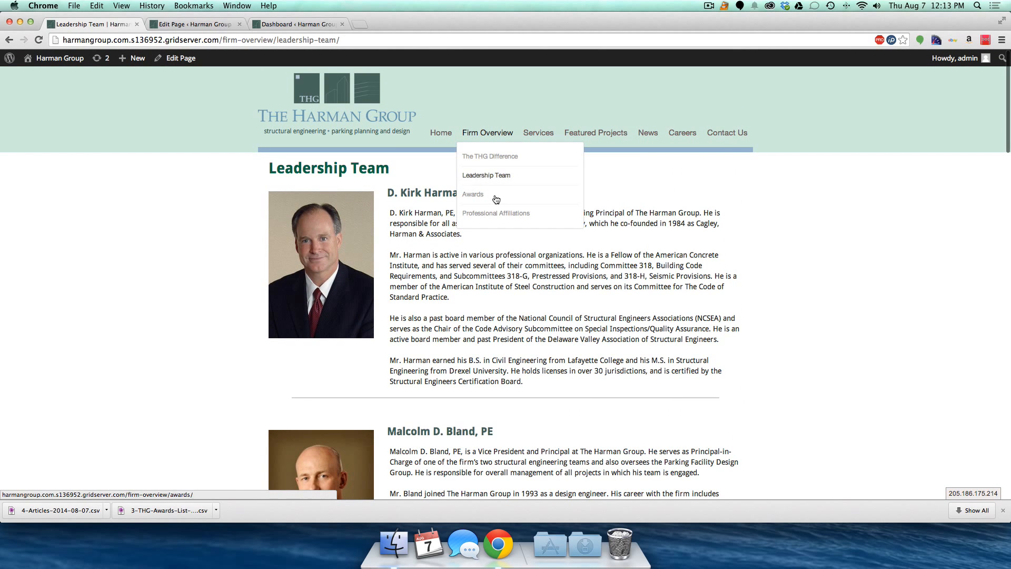
{"action": "left_click", "coordinate": [484, 217]}
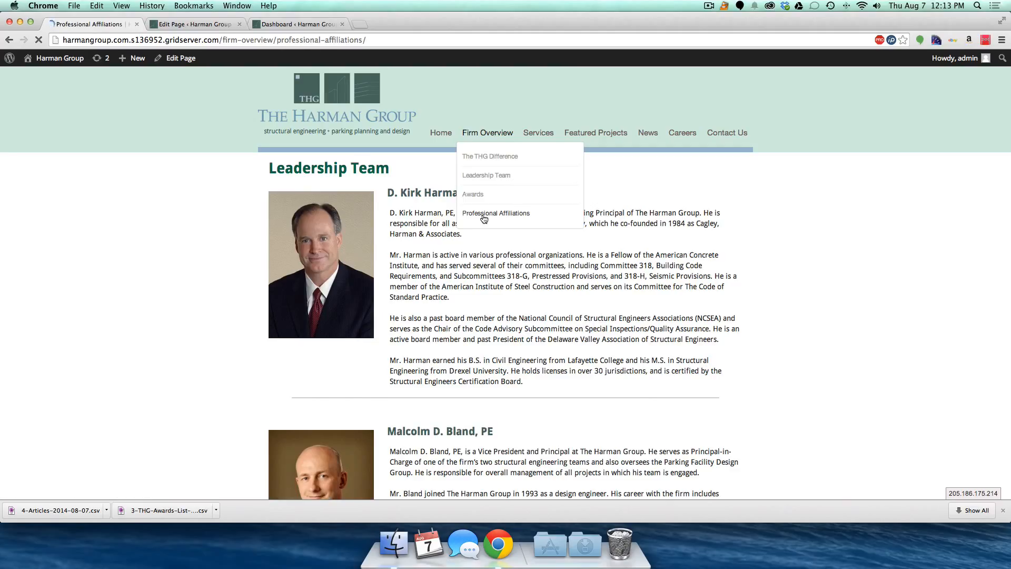
{"action": "left_click", "coordinate": [176, 59], "text": "super"}
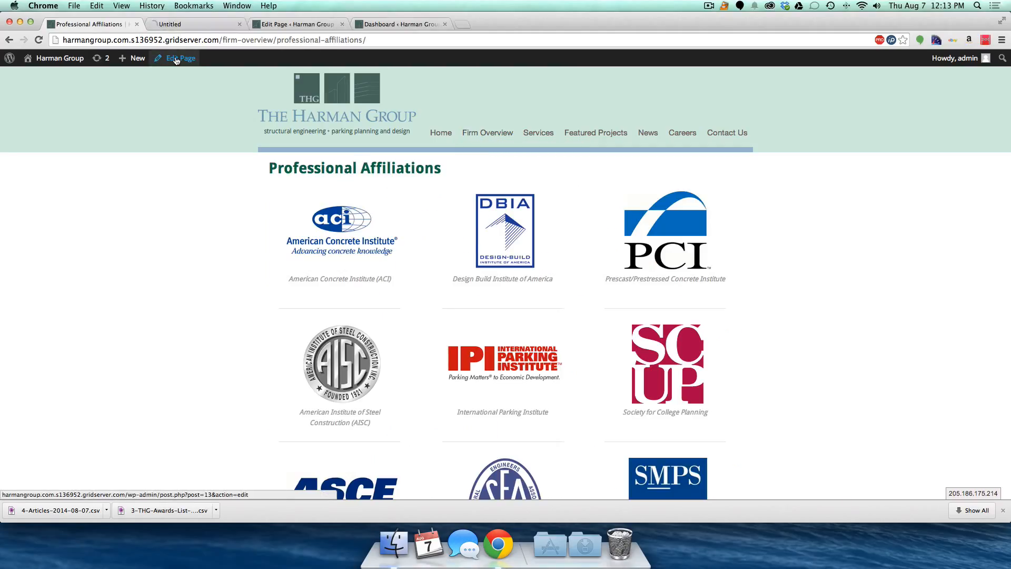
{"action": "left_click", "coordinate": [190, 25]}
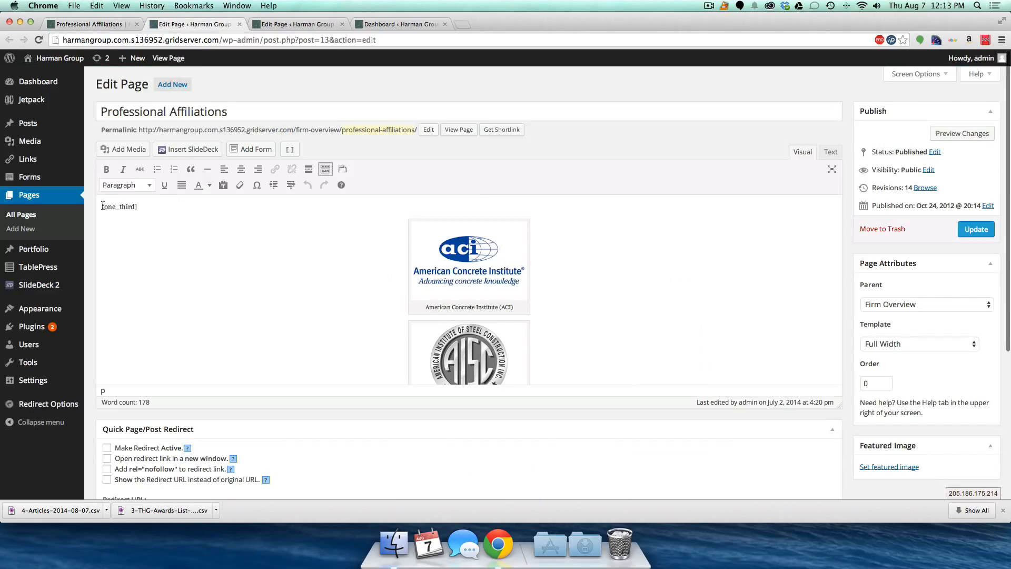
- Inspect the [one_third] shortcode and compare the editor with the live Professional Affiliations page
{"action": "left_click_drag", "start_coordinate": [103, 206], "coordinate": [155, 210]}
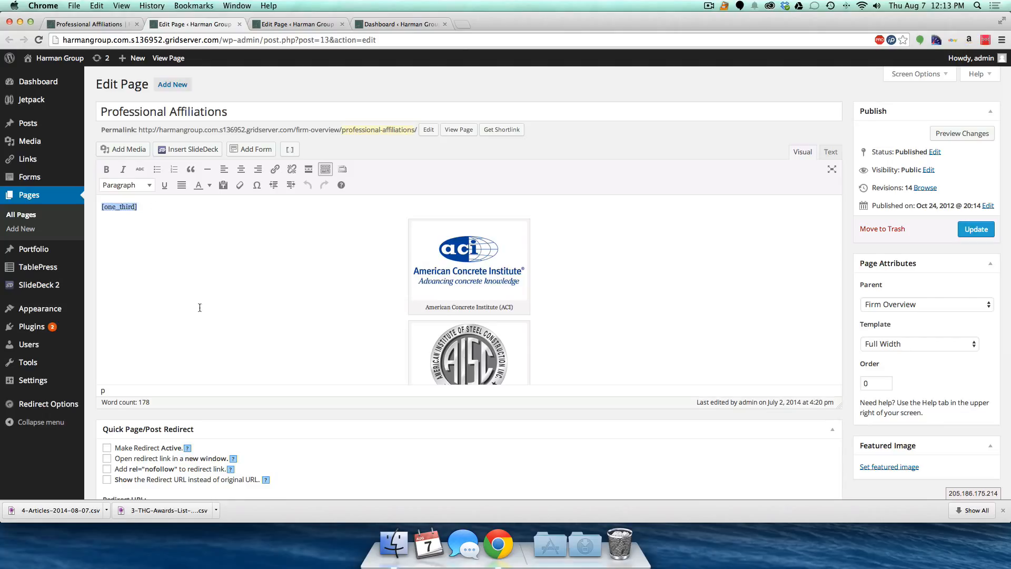
{"action": "scroll", "coordinate": [200, 308], "scroll_direction": "down", "scroll_amount": 1}
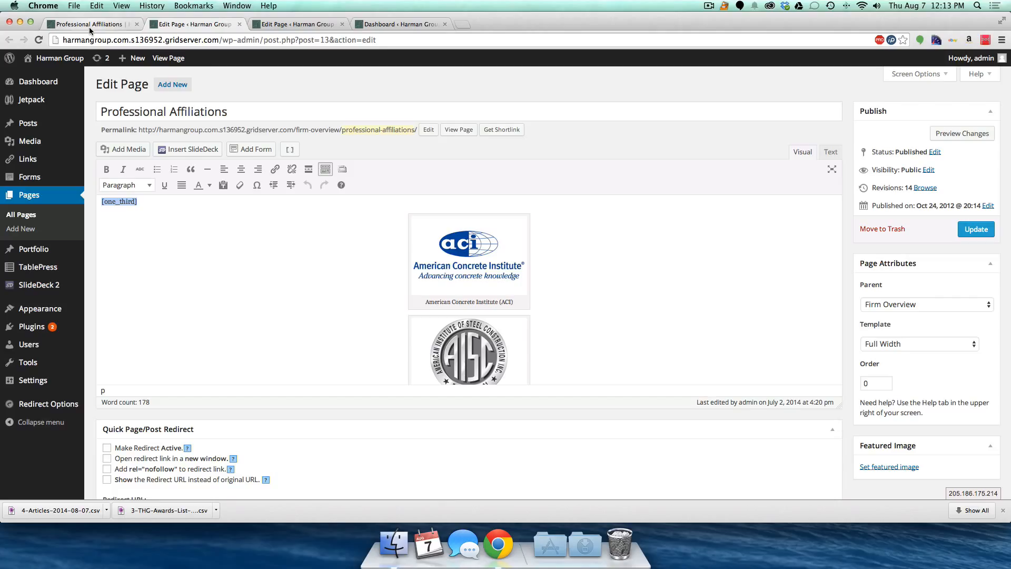
{"action": "left_click", "coordinate": [65, 26]}
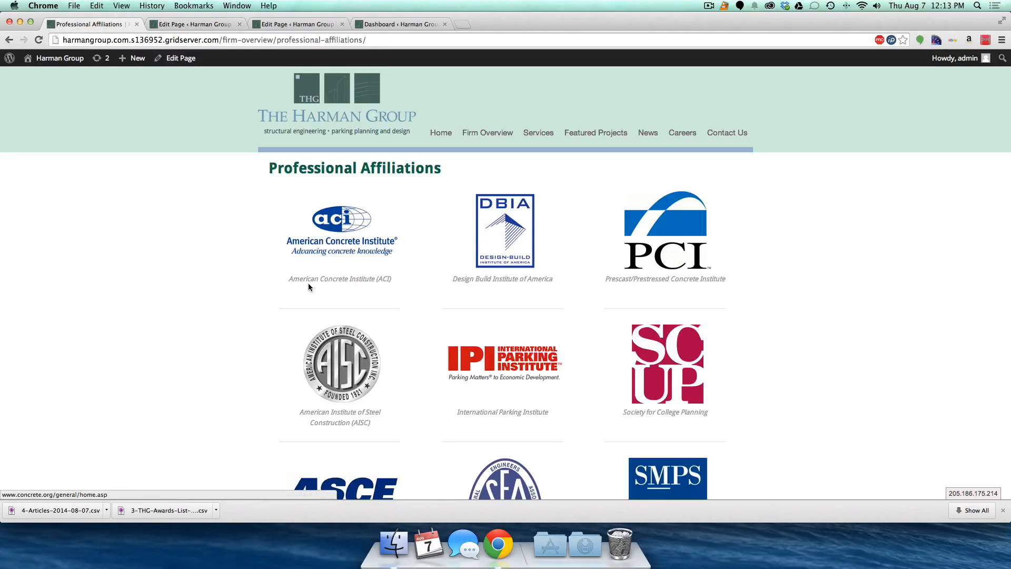
{"action": "left_click", "coordinate": [190, 25]}
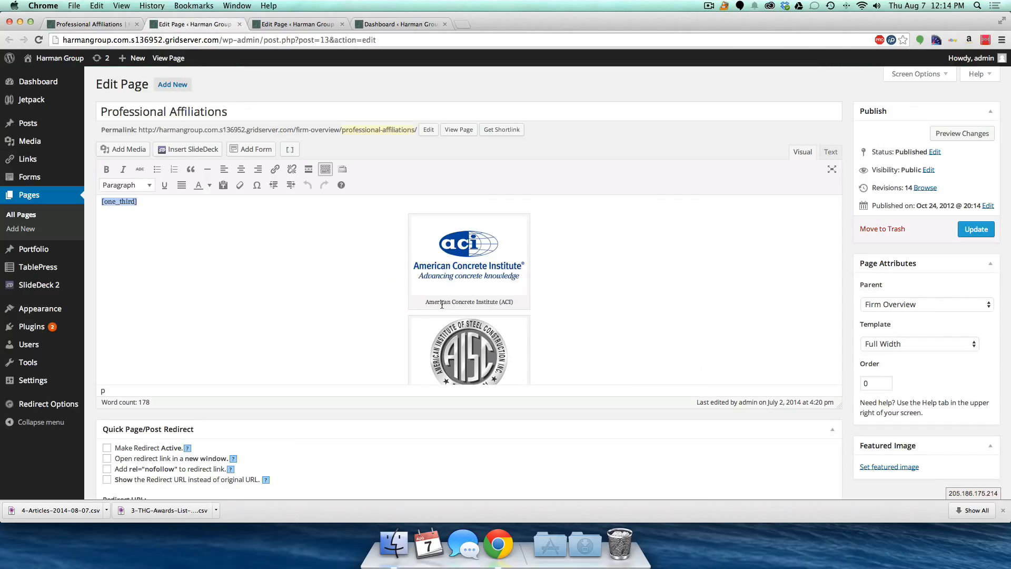
- Add a blank line after the Urban Land Institute logo caption and open the media library
{"action": "scroll", "coordinate": [439, 303], "scroll_direction": "down", "scroll_amount": 5}
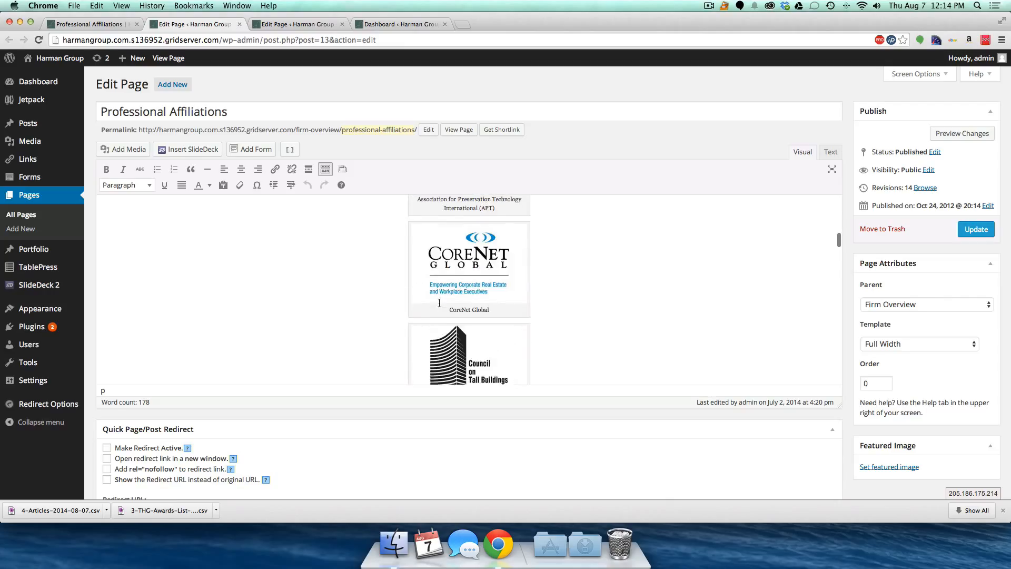
{"action": "scroll", "coordinate": [837, 274], "scroll_direction": "down", "scroll_amount": 10}
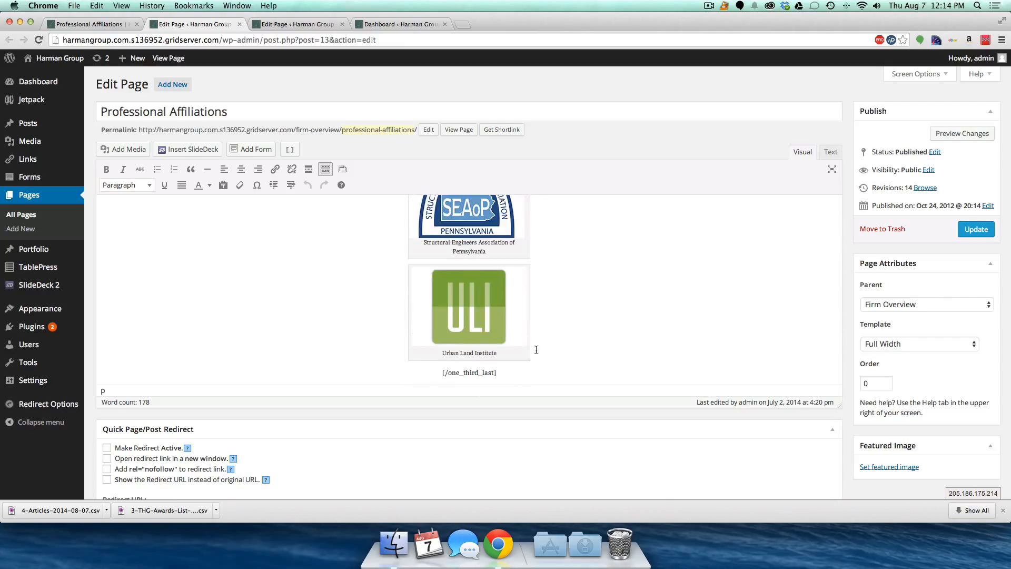
{"action": "left_click", "coordinate": [511, 347]}
{"action": "key", "text": "Down"}
{"action": "key", "text": "Down"}
{"action": "key", "text": "Return"}
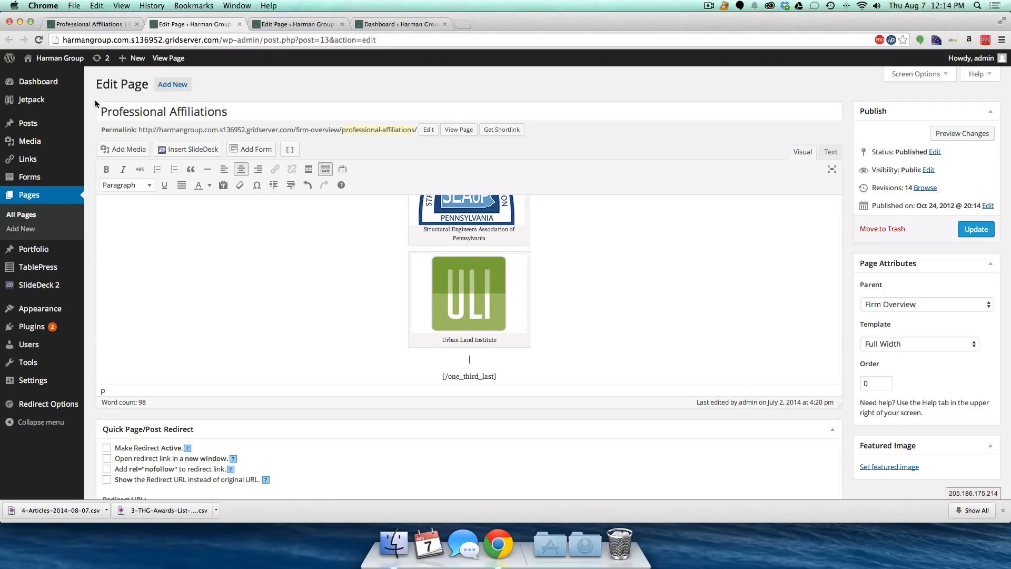
{"action": "left_click", "coordinate": [114, 150]}
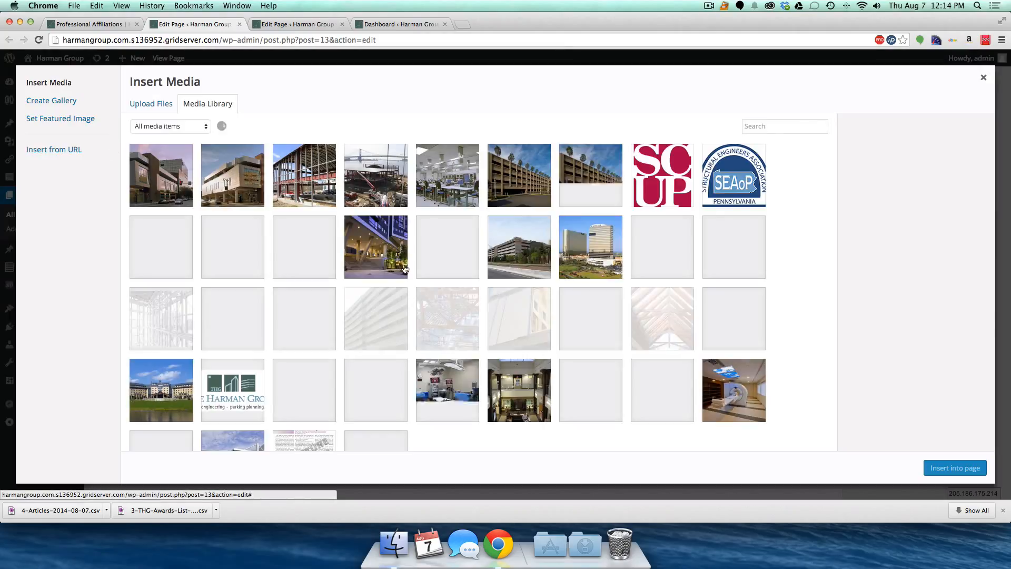
- Choose the SCUP logo, caption it SCUP, keep Full Size, and start a Custom URL with 'www'
{"action": "left_click", "coordinate": [662, 183]}
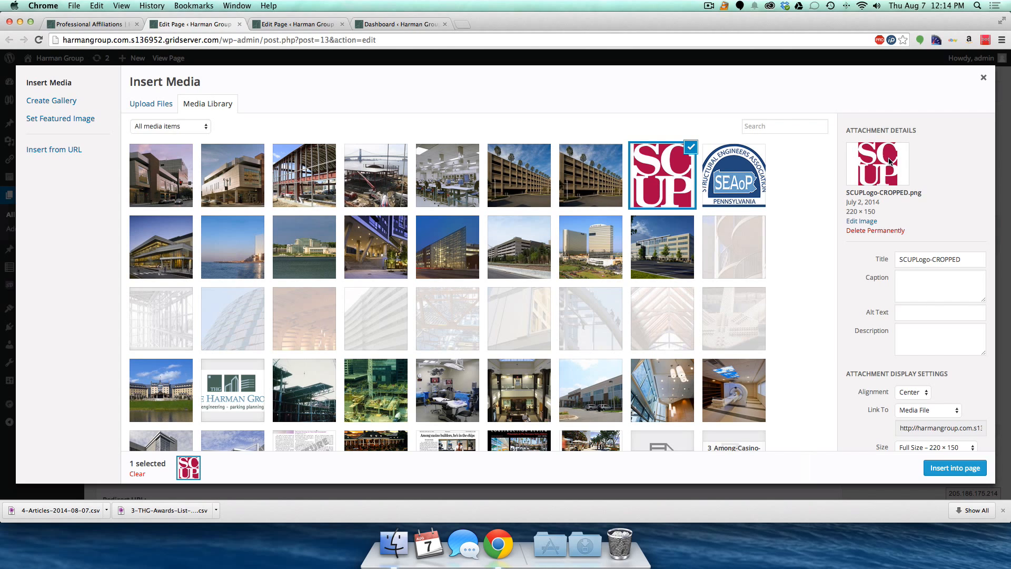
{"action": "left_click", "coordinate": [909, 280]}
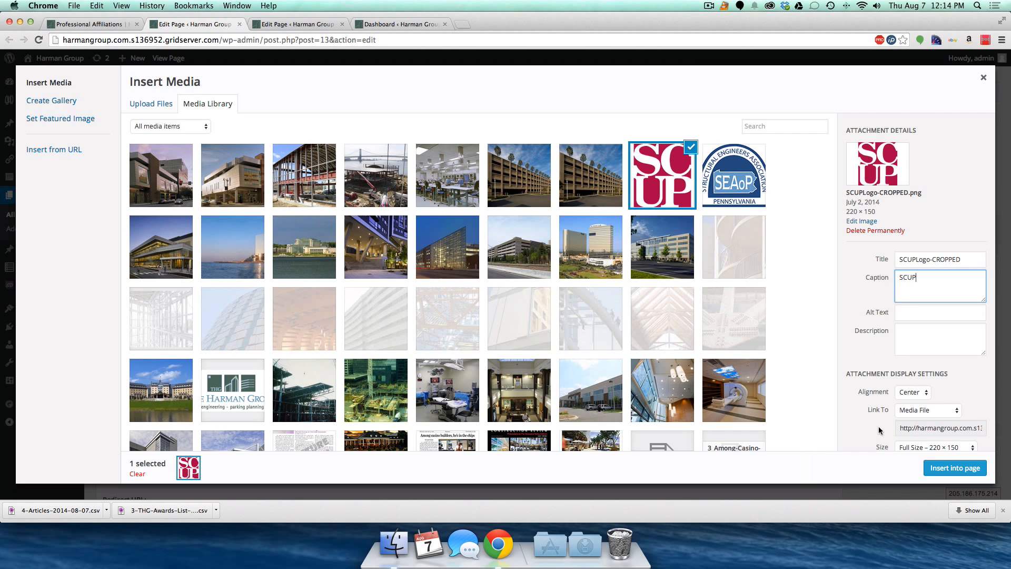
{"action": "scroll", "coordinate": [878, 431], "scroll_direction": "down", "scroll_amount": 1}
{"action": "left_click", "coordinate": [924, 429]}
{"action": "left_click", "coordinate": [943, 432]}
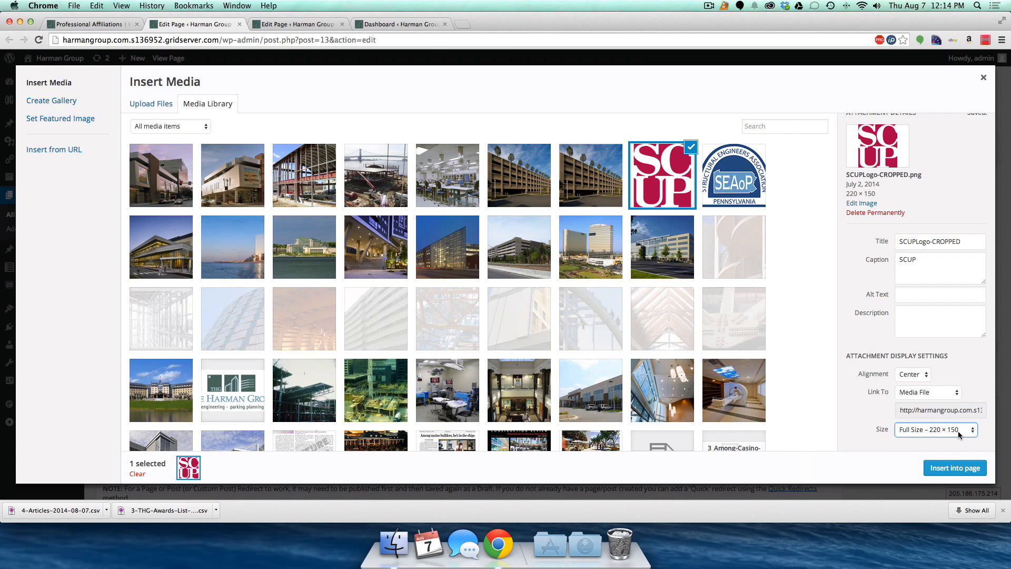
{"action": "left_click", "coordinate": [926, 395]}
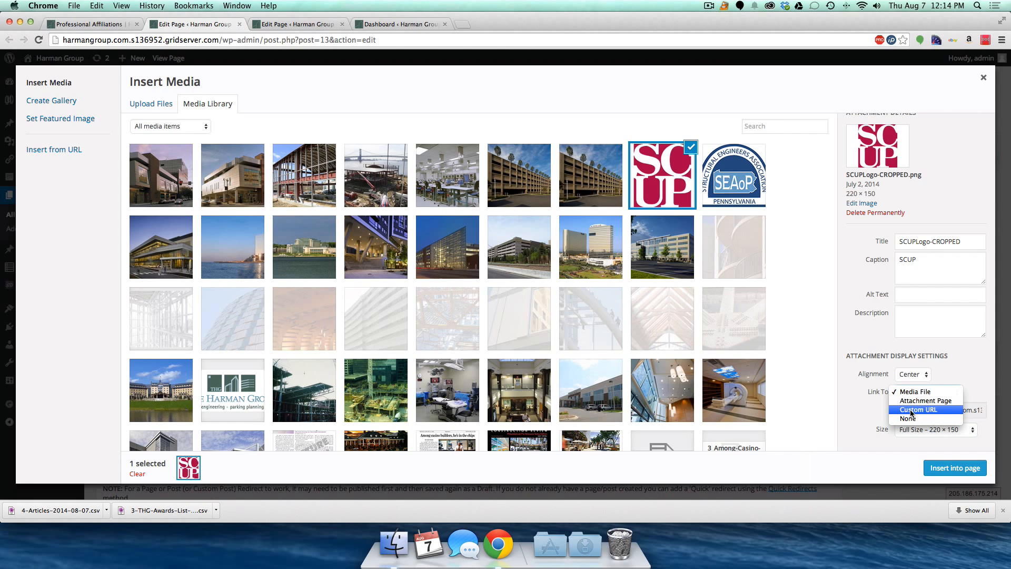
{"action": "left_click", "coordinate": [912, 410]}
{"action": "left_click", "coordinate": [924, 409]}
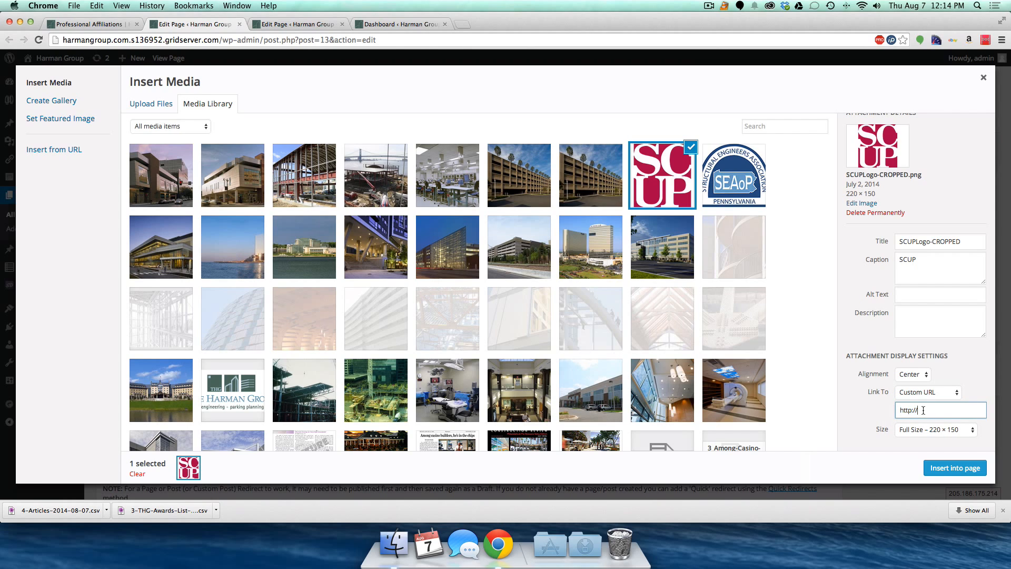
{"action": "type", "text": "www"}
- Search Google for 'scup' in a new tab, visit scup.org, then close that tab
{"action": "key", "text": "super+t"}
{"action": "type", "text": "scup"}
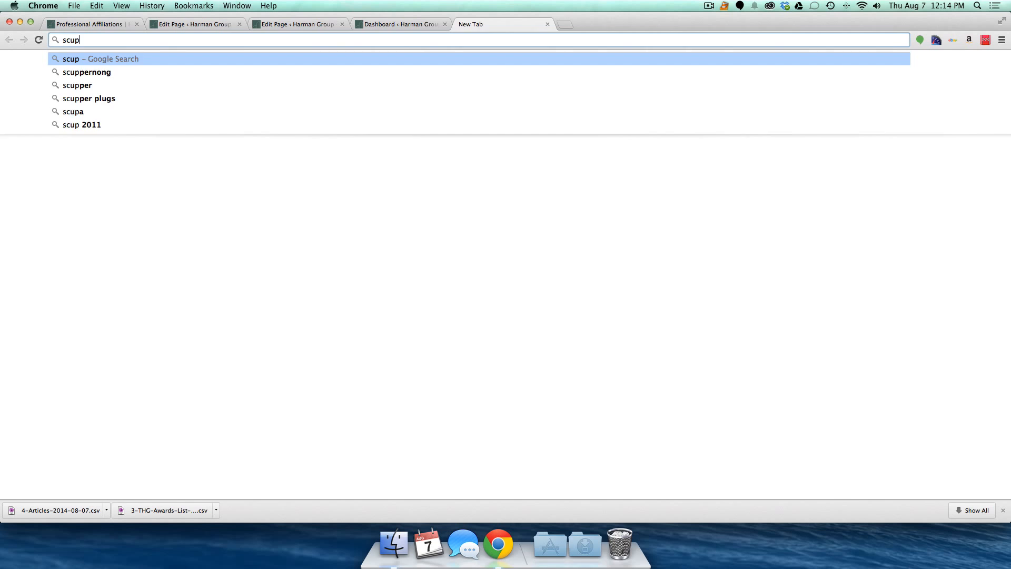
{"action": "key", "text": "Return"}
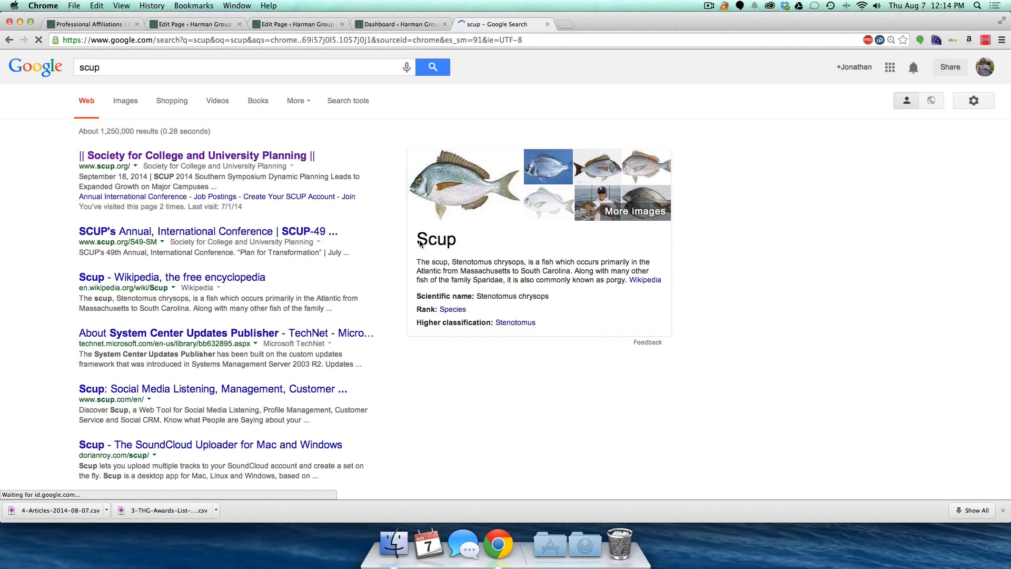
{"action": "left_click", "coordinate": [183, 156]}
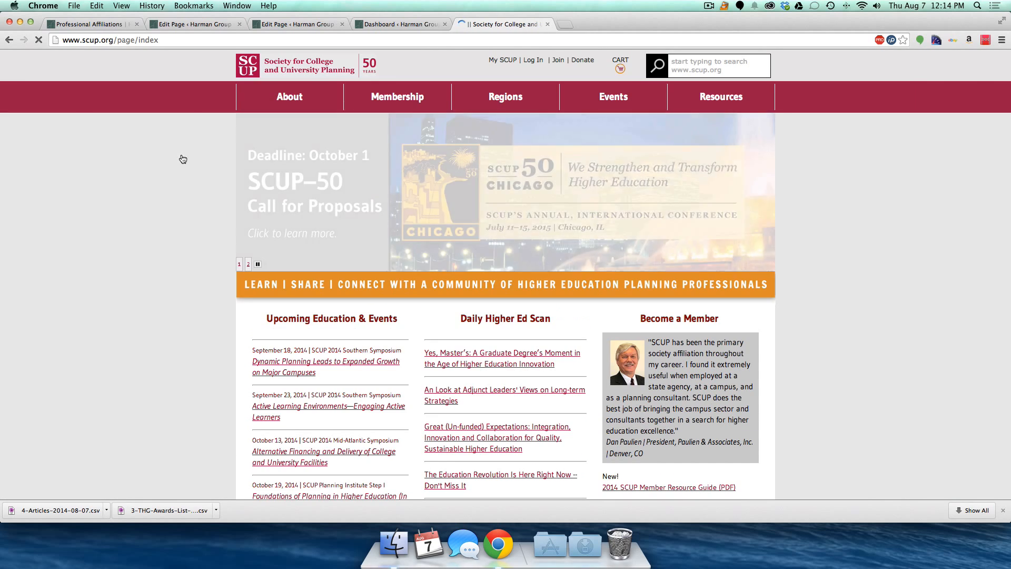
{"action": "key", "text": "super+w"}
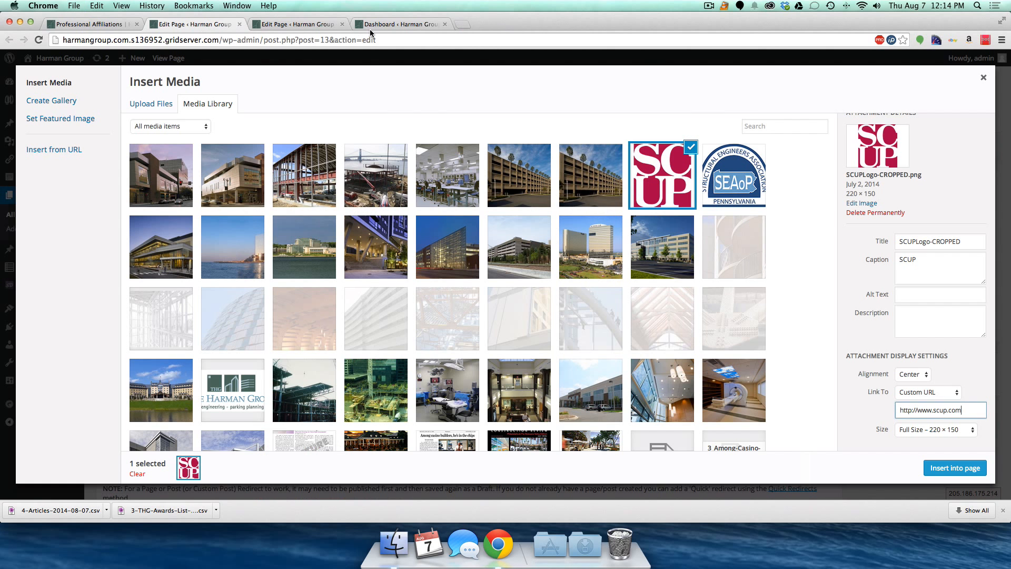
{"action": "double_click", "coordinate": [958, 411]}
{"action": "type", "text": "org"}
{"action": "left_click_drag", "start_coordinate": [901, 411], "coordinate": [932, 411]}
{"action": "left_click", "coordinate": [957, 468]}
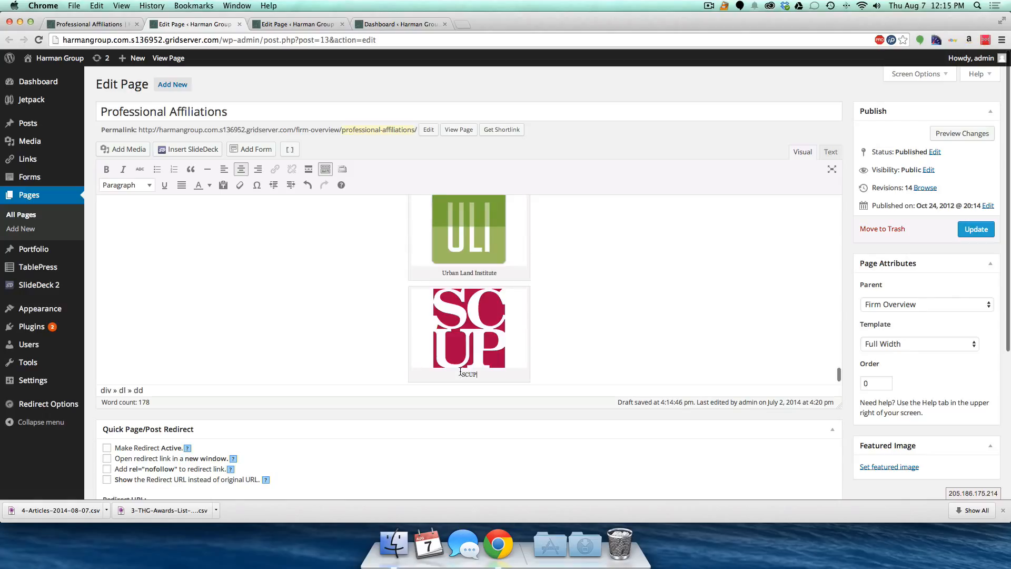
- Update the page and reload the live Professional Affiliations page to see the SCUP logo below Urban Land Institute
{"action": "left_click", "coordinate": [967, 231]}
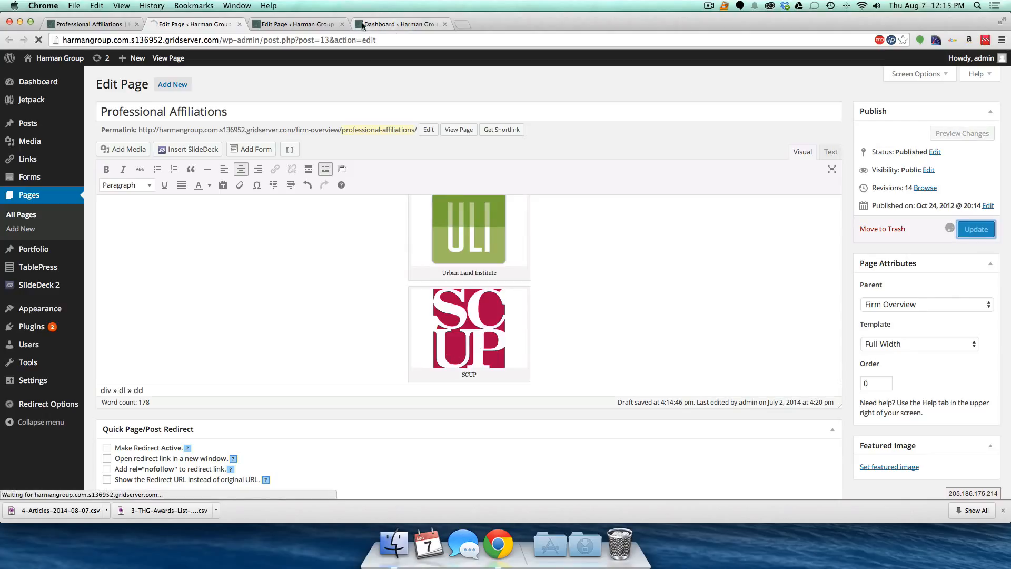
{"action": "key", "text": "super+1"}
{"action": "scroll", "coordinate": [343, 216], "scroll_direction": "down", "scroll_amount": 5}
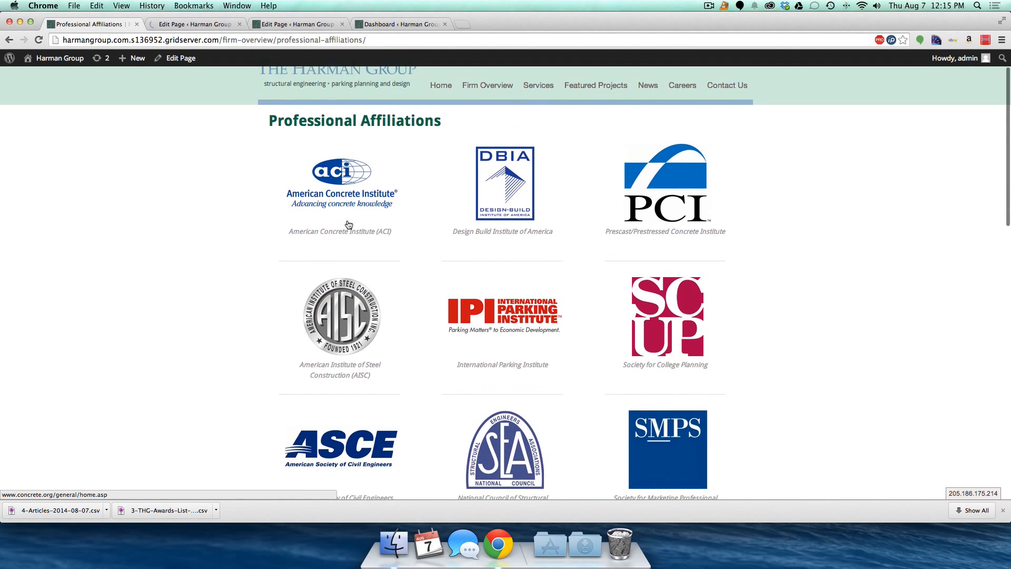
{"action": "key", "text": "super+r"}
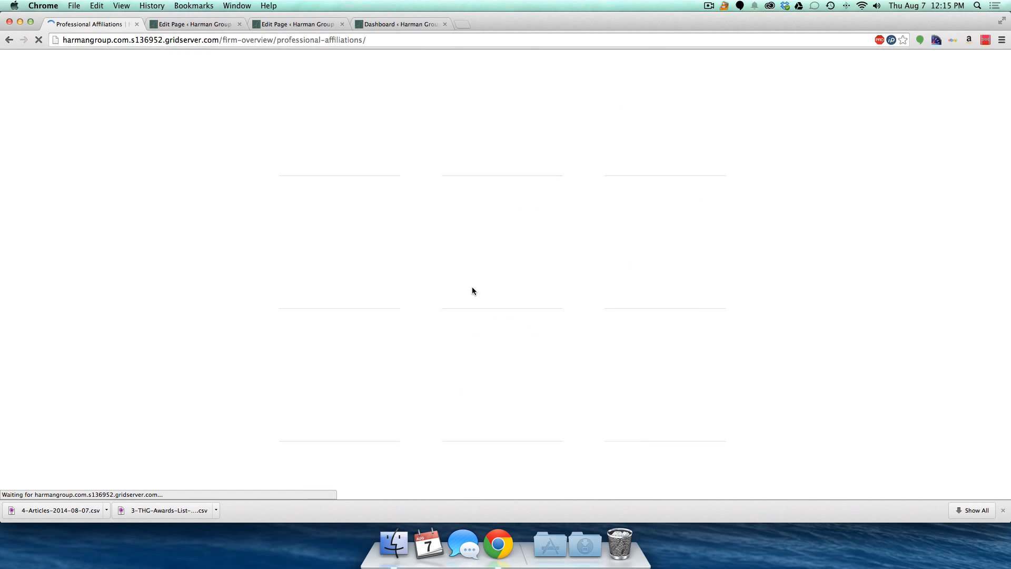
{"action": "scroll", "coordinate": [472, 288], "scroll_direction": "down", "scroll_amount": 5}
{"action": "scroll", "coordinate": [472, 289], "scroll_direction": "down", "scroll_amount": 20}
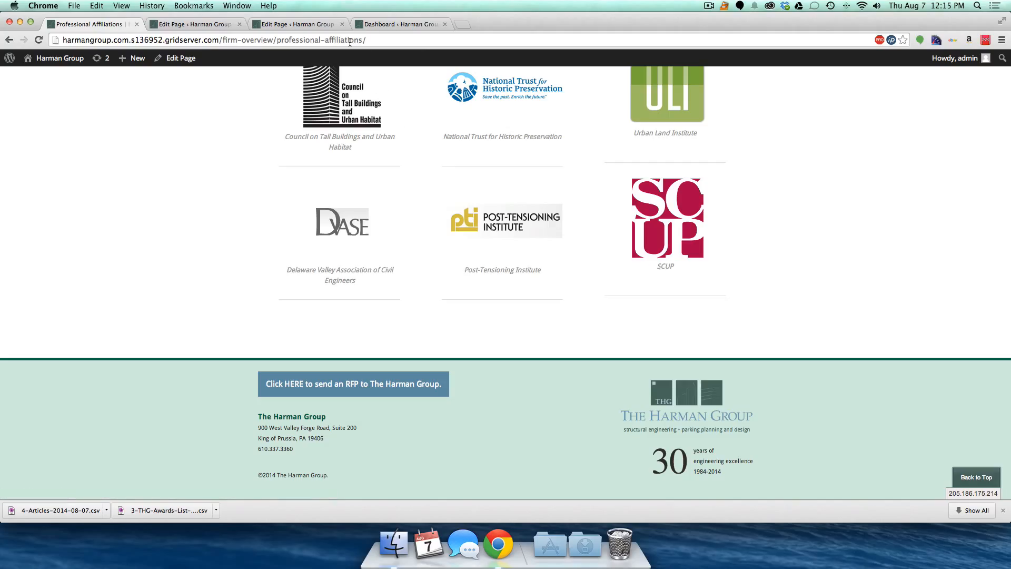
- Delete the SCUP logo from the page, update it, and reload the live page to confirm its removal
{"action": "left_click", "coordinate": [195, 24]}
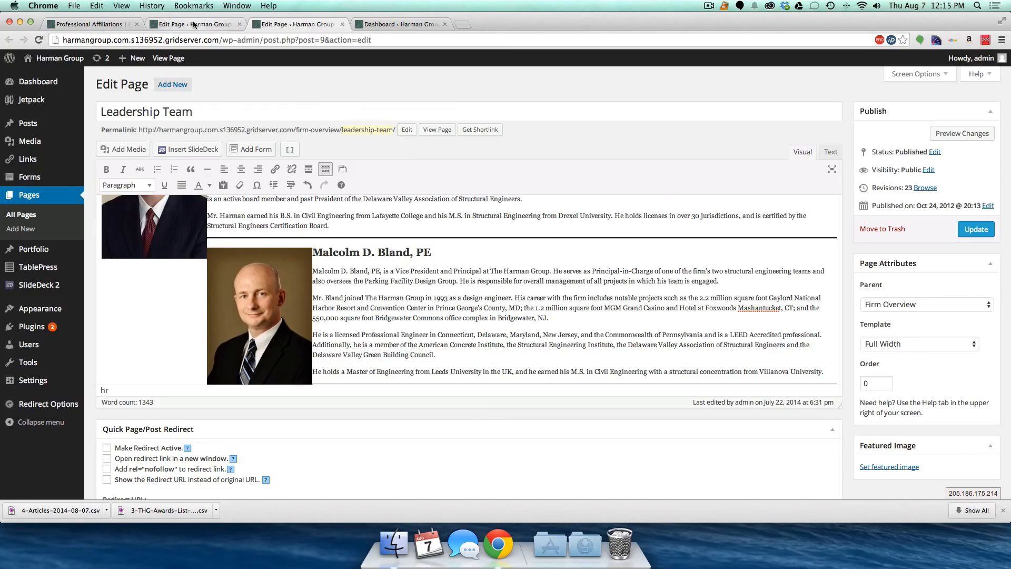
{"action": "scroll", "coordinate": [435, 298], "scroll_direction": "down", "scroll_amount": 20}
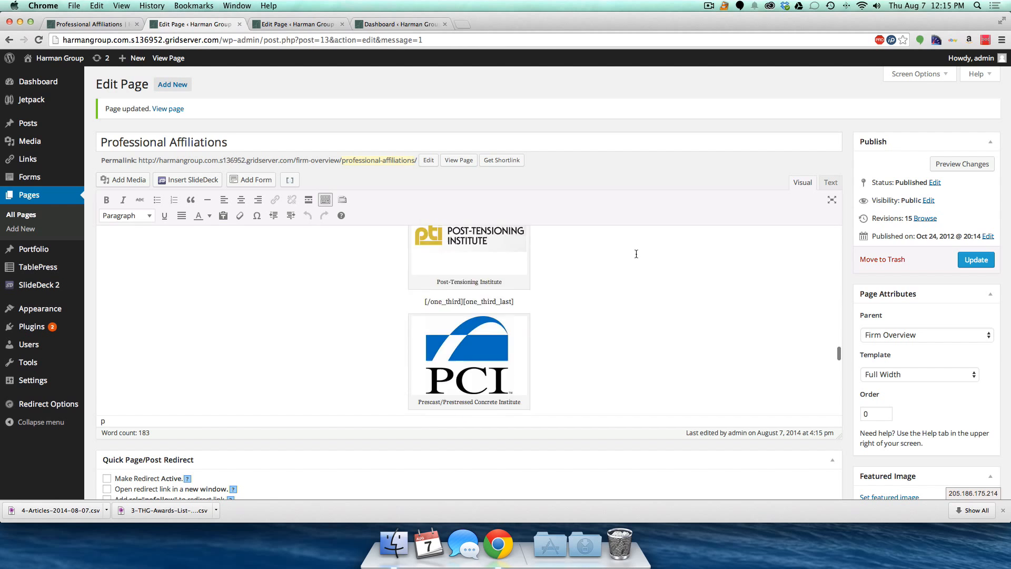
{"action": "scroll", "coordinate": [532, 269], "scroll_direction": "up", "scroll_amount": 5}
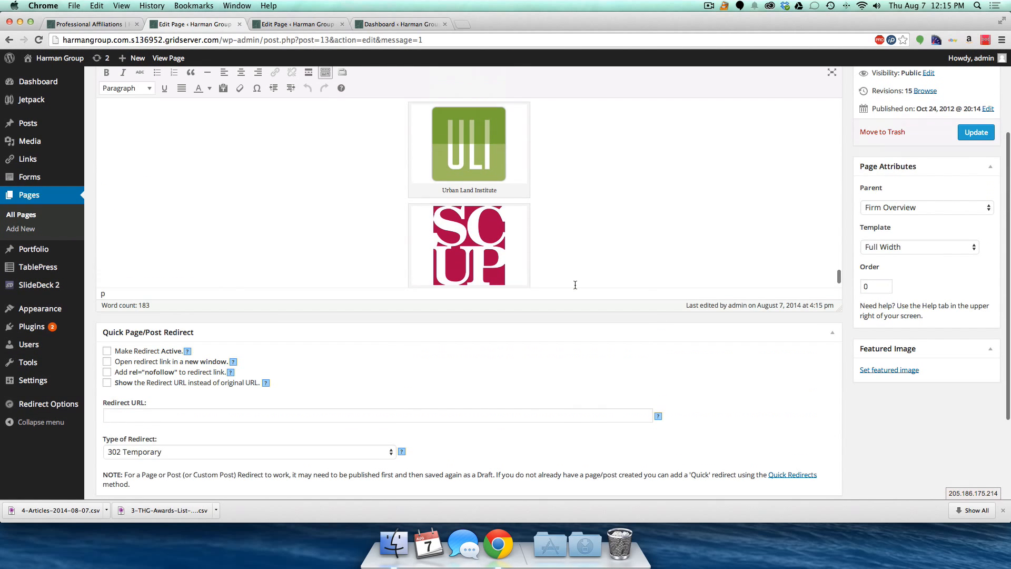
{"action": "left_click", "coordinate": [464, 242]}
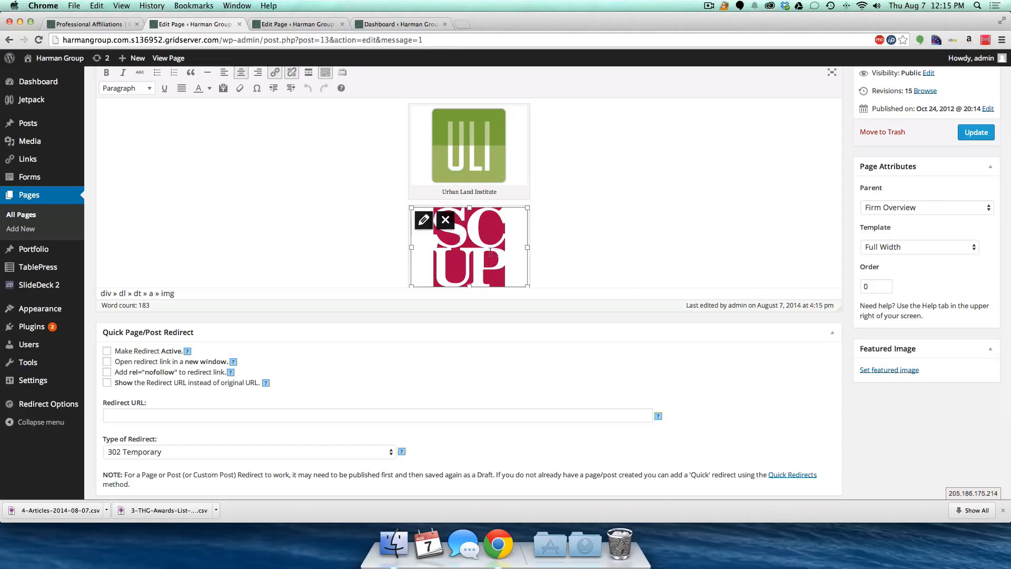
{"action": "left_click", "coordinate": [444, 220]}
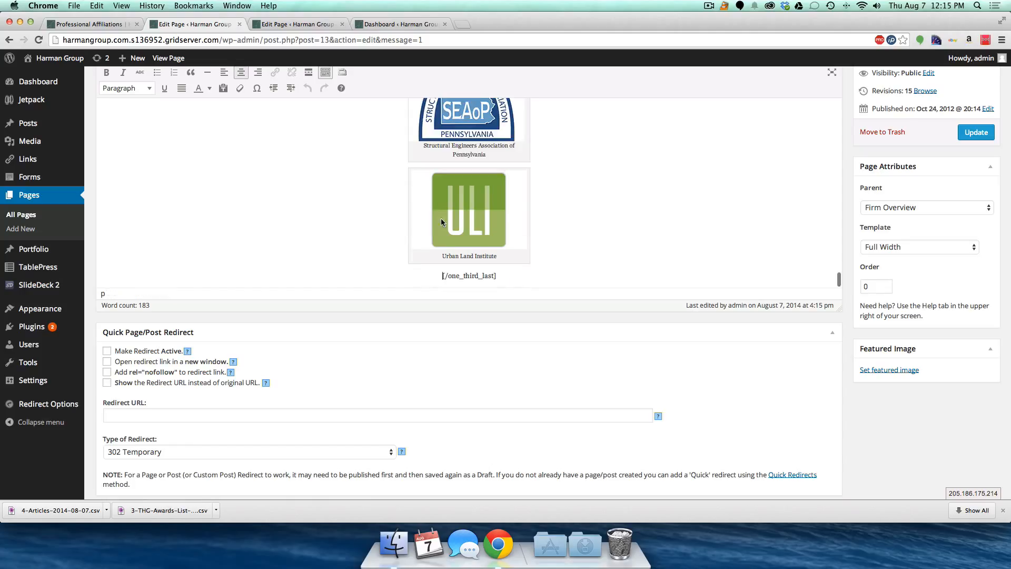
{"action": "left_click", "coordinate": [976, 133]}
{"action": "left_click", "coordinate": [89, 25]}
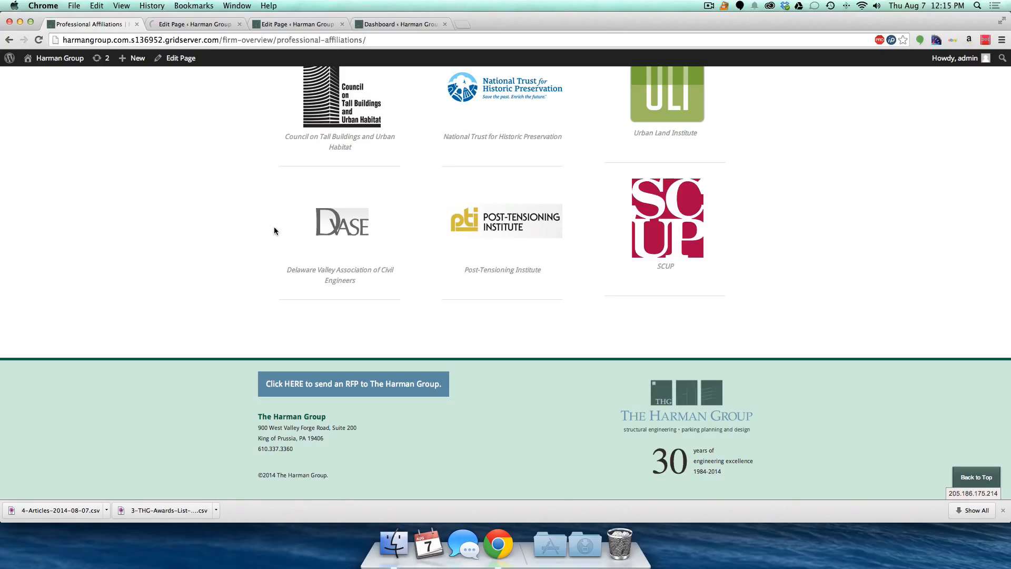
{"action": "key", "text": "super+r"}
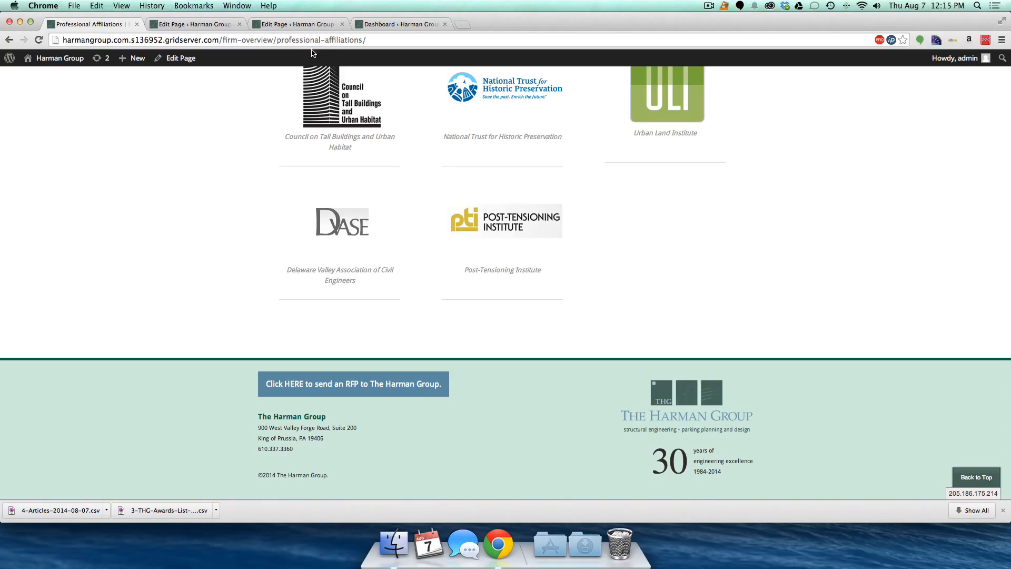
{"action": "left_click", "coordinate": [169, 24]}
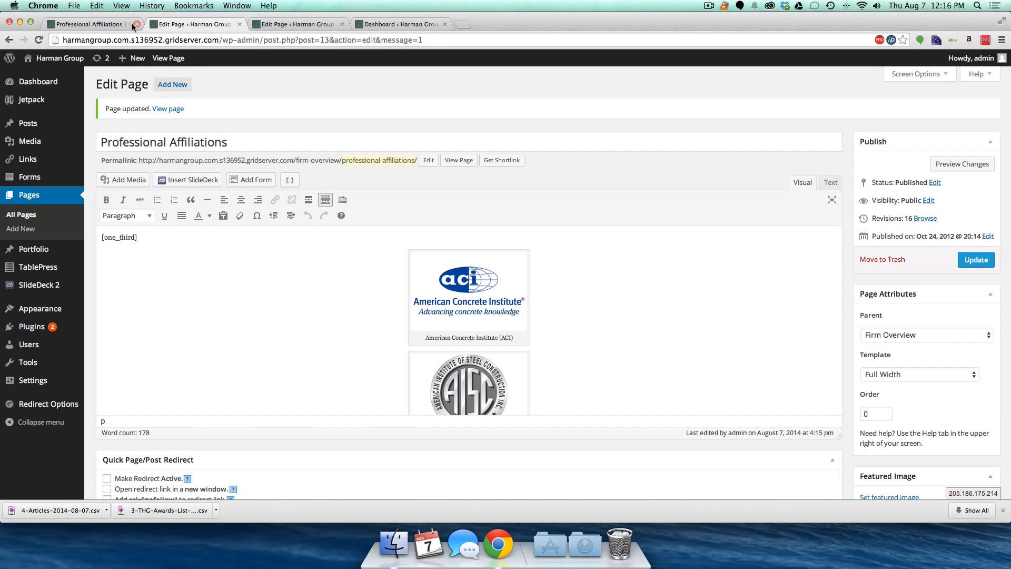
- Close the Professional Affiliations and Leadership Team editors and return to the live Professional Affiliations page
{"action": "key", "text": "super+w"}
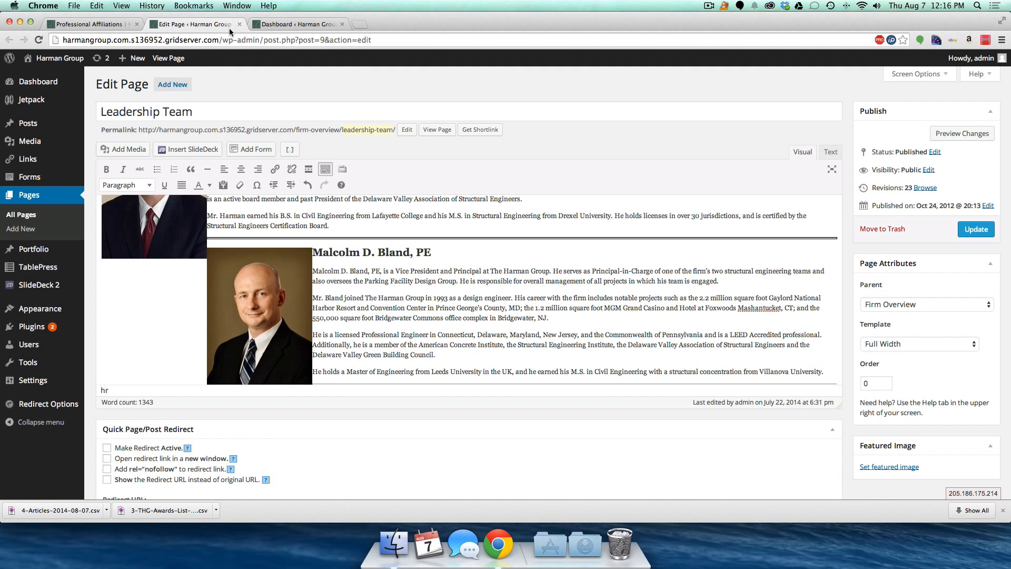
{"action": "key", "text": "super+w"}
{"action": "left_click", "coordinate": [95, 23]}
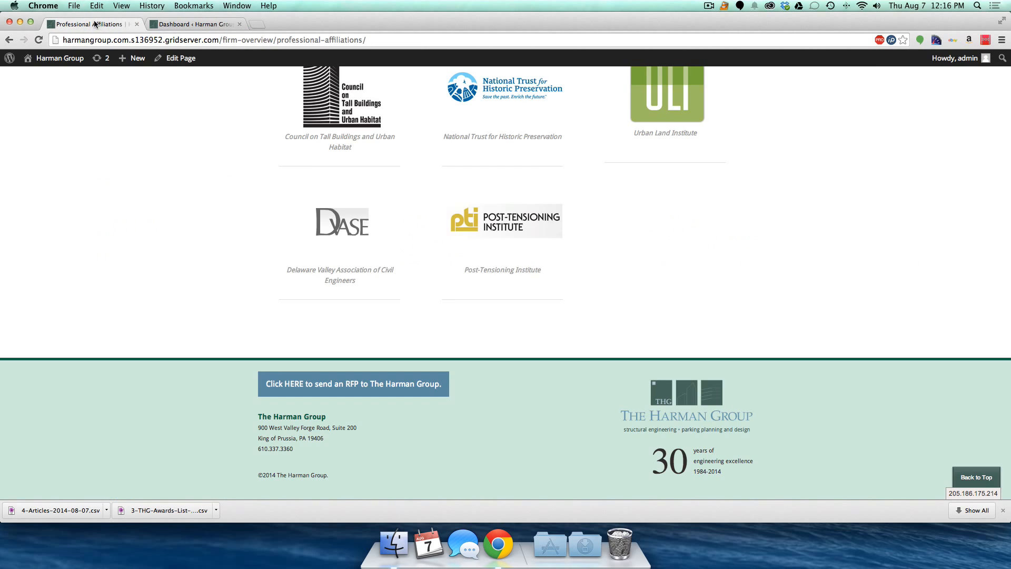
{"action": "scroll", "coordinate": [327, 164], "scroll_direction": "up", "scroll_amount": 15}
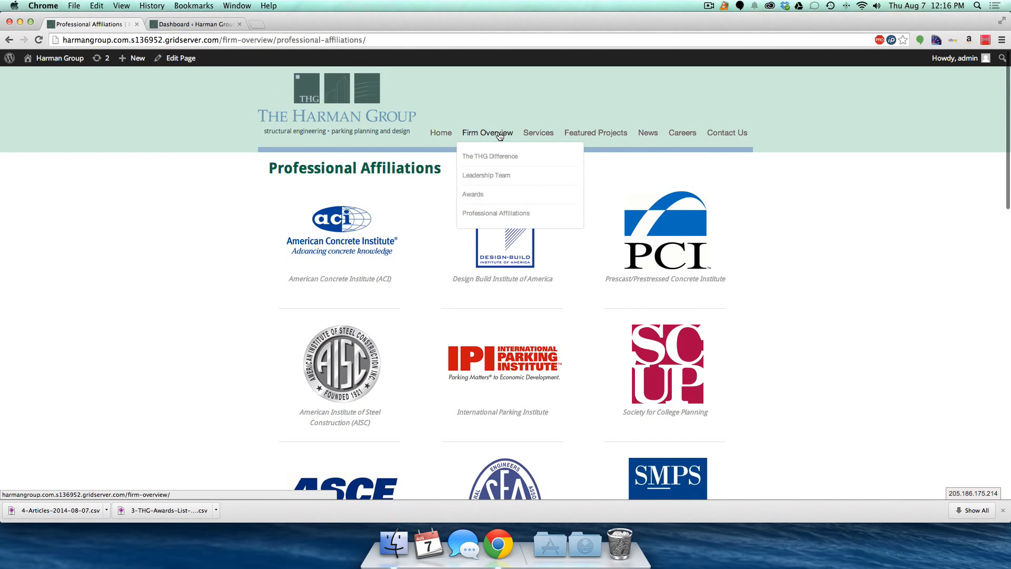
- Visit the live site's Services > Parking Planning & Design page
{"action": "mouse_move", "coordinate": [548, 138]}
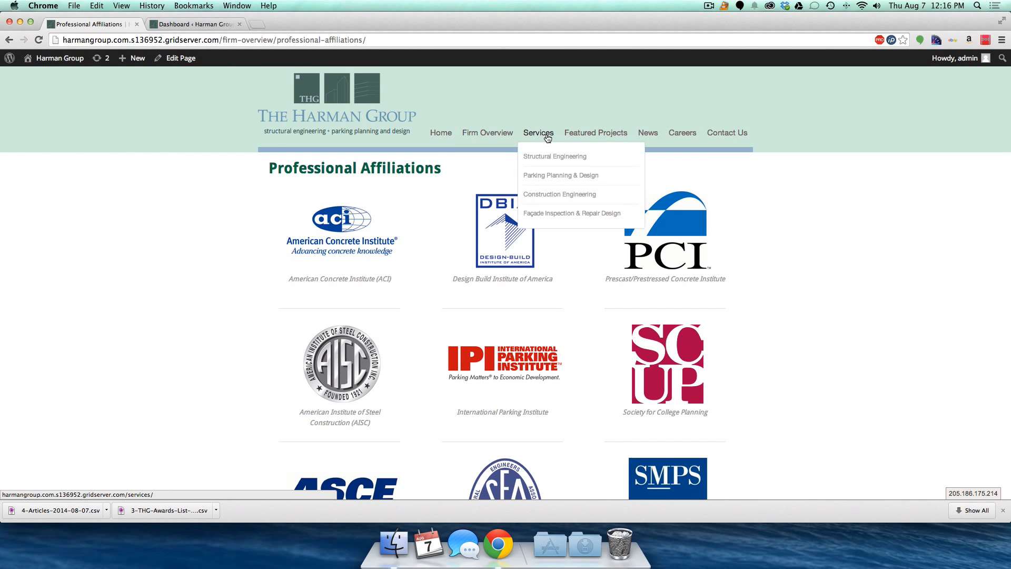
{"action": "left_click", "coordinate": [542, 179]}
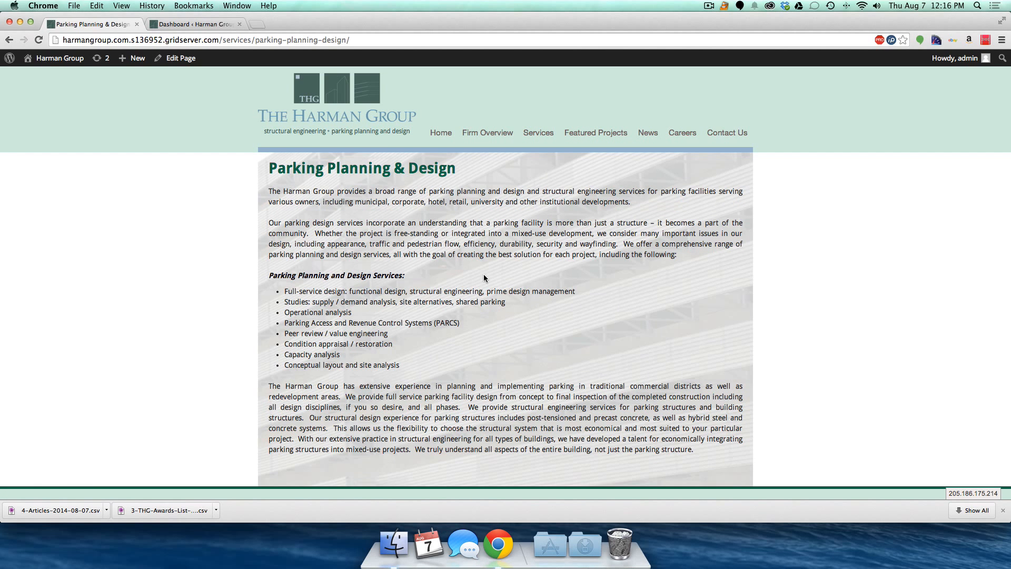
{"action": "scroll", "coordinate": [497, 260], "scroll_direction": "down", "scroll_amount": 5}
{"action": "scroll", "coordinate": [497, 259], "scroll_direction": "up", "scroll_amount": 5}
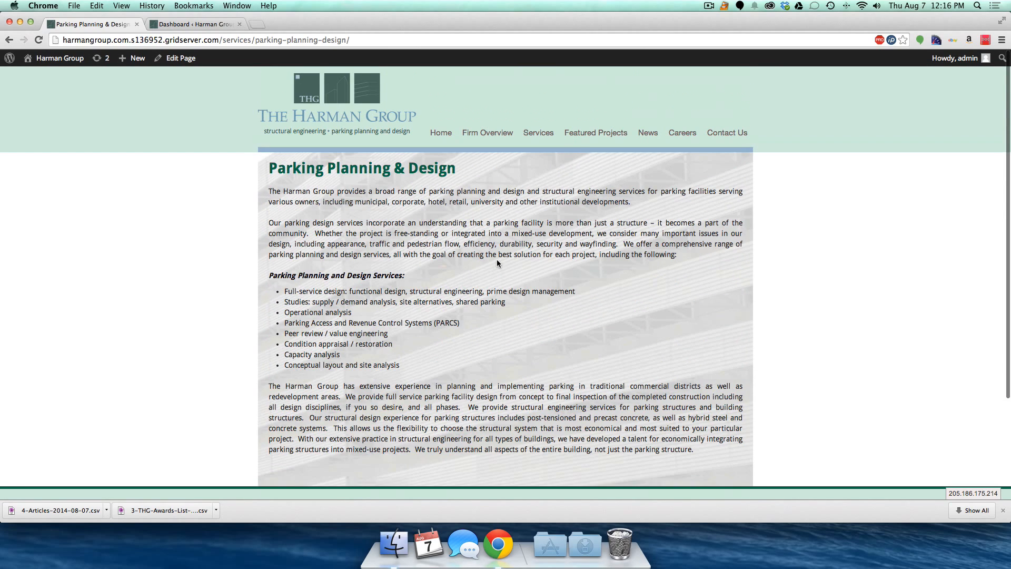
- Browse the News > Articles and Press Releases pages, then return to the admin Dashboard
{"action": "mouse_move", "coordinate": [650, 136]}
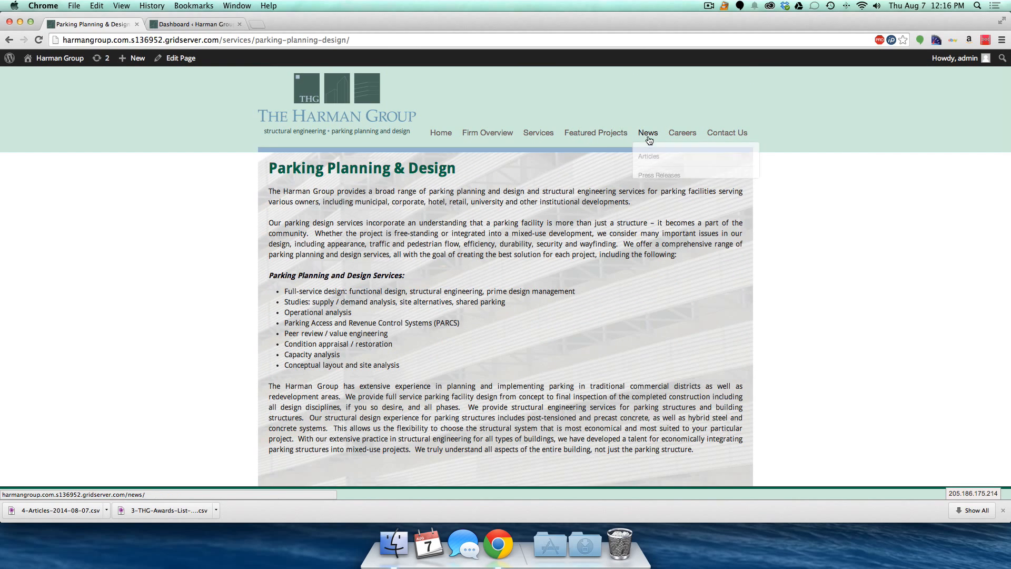
{"action": "left_click", "coordinate": [651, 135]}
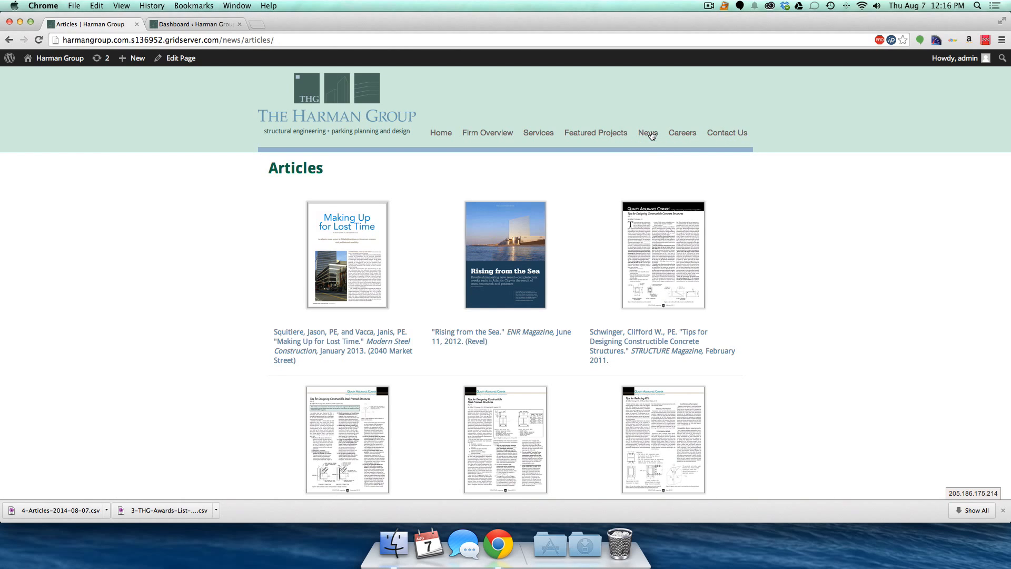
{"action": "mouse_move", "coordinate": [651, 135]}
{"action": "left_click", "coordinate": [651, 182]}
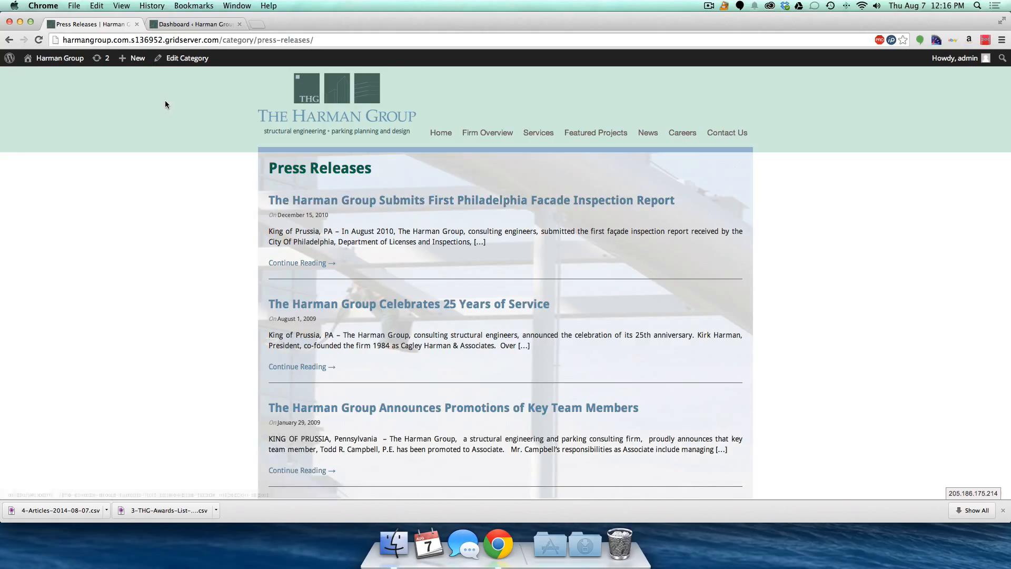
{"action": "left_click", "coordinate": [195, 28]}
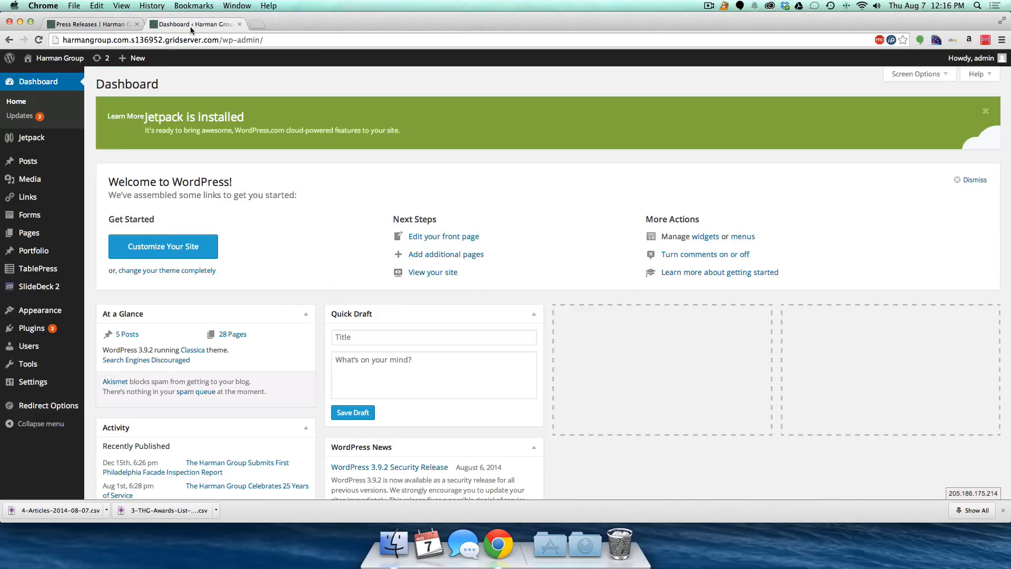
- Compare the Posts list's five Press Releases posts with the live Press Releases page, then start a new post
{"action": "left_click", "coordinate": [30, 164]}
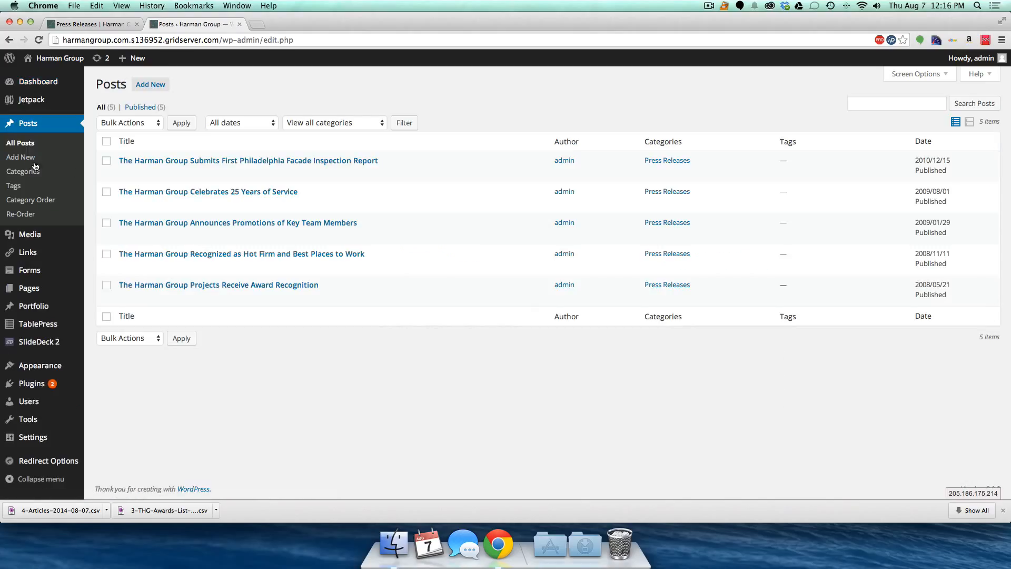
{"action": "left_click", "coordinate": [74, 24]}
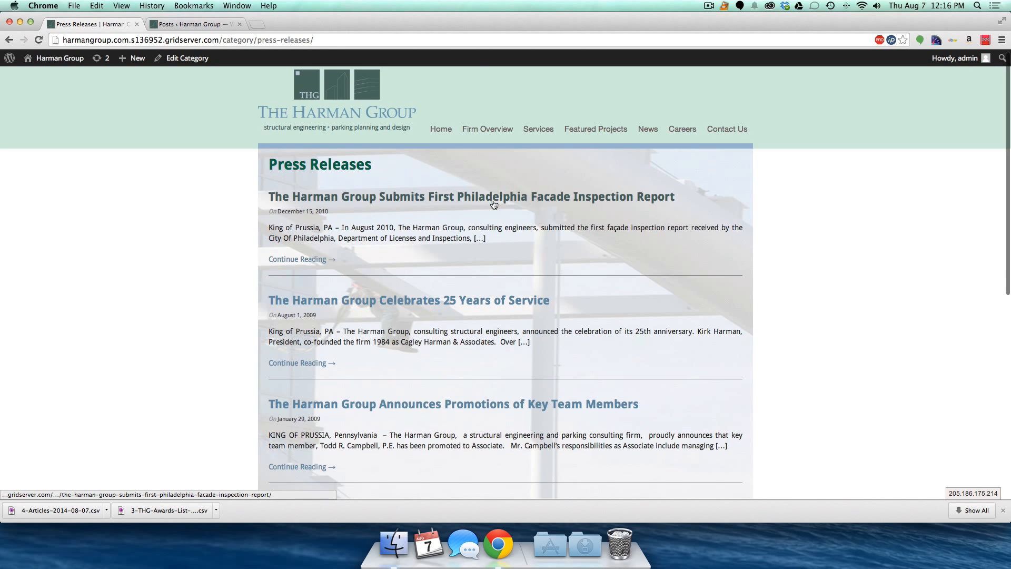
{"action": "scroll", "coordinate": [493, 204], "scroll_direction": "down", "scroll_amount": 3}
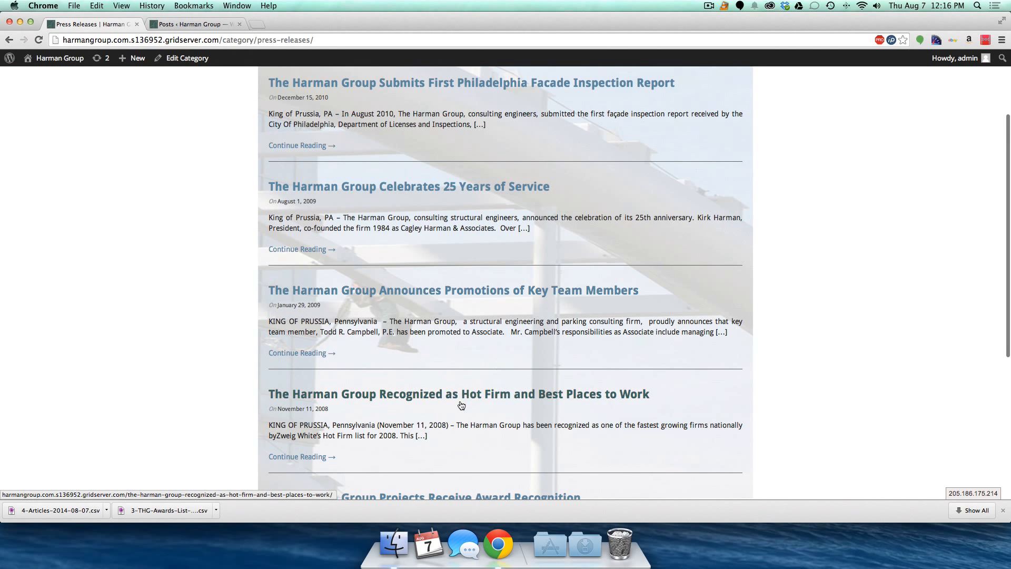
{"action": "scroll", "coordinate": [462, 405], "scroll_direction": "down", "scroll_amount": 3}
{"action": "scroll", "coordinate": [452, 399], "scroll_direction": "down", "scroll_amount": 2}
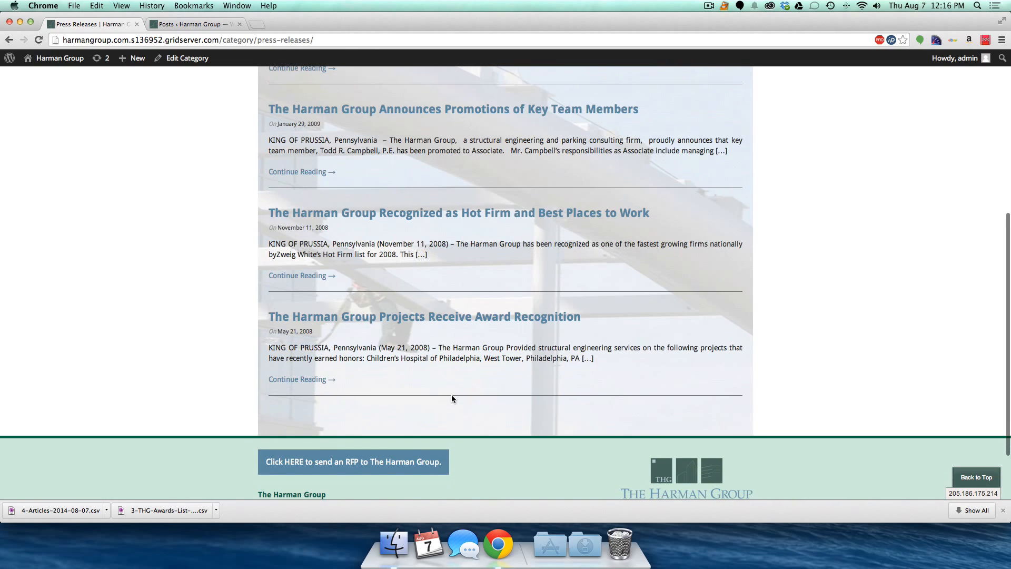
{"action": "scroll", "coordinate": [451, 395], "scroll_direction": "up", "scroll_amount": 6}
{"action": "scroll", "coordinate": [452, 395], "scroll_direction": "up", "scroll_amount": 1}
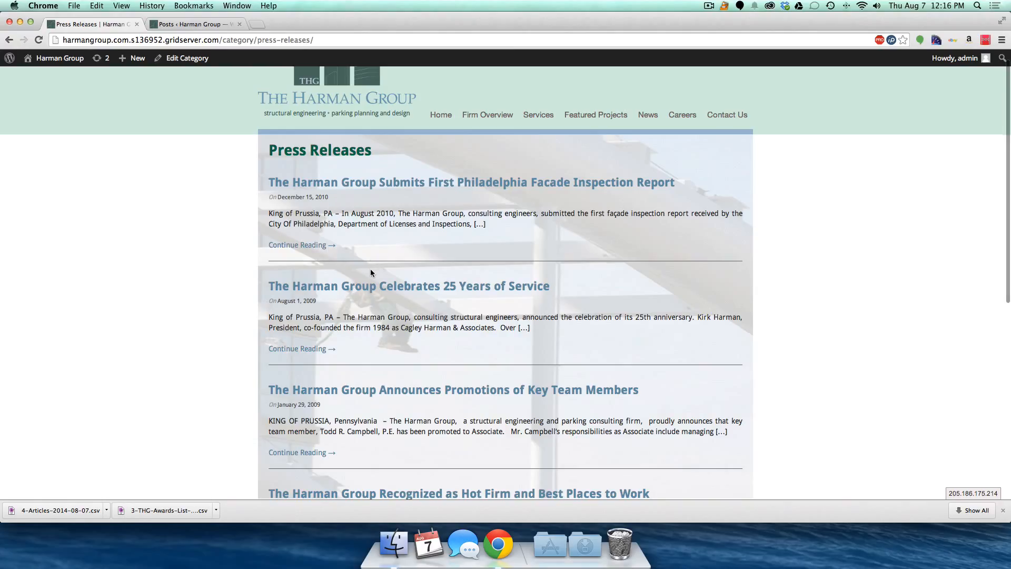
{"action": "left_click", "coordinate": [188, 23]}
{"action": "left_click", "coordinate": [147, 85]}
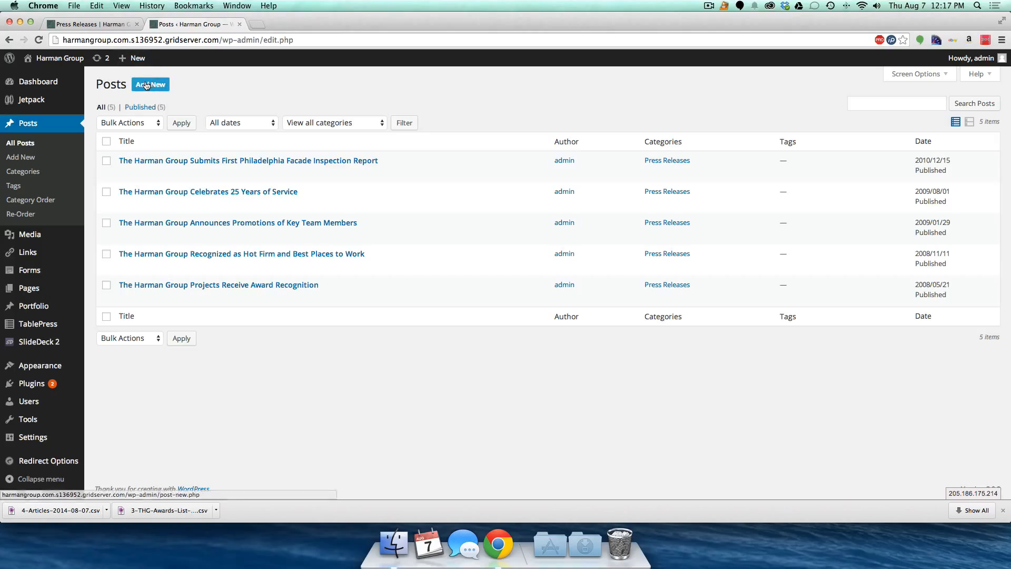
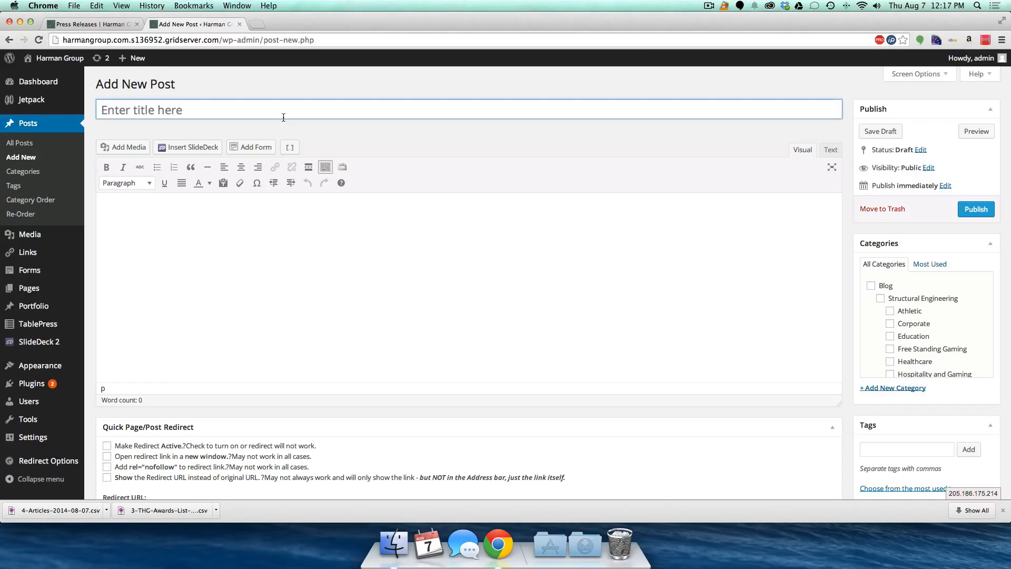
- Title the new post 'New post for testing' and type 'Content goes here.' as its body
{"action": "type", "text": "New post for "}
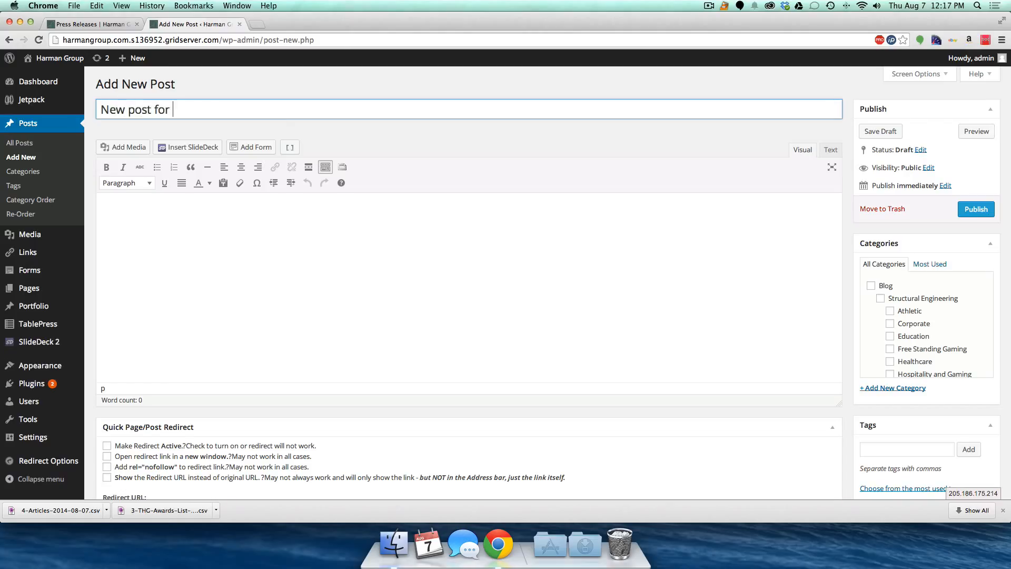
{"action": "type", "text": "testing"}
{"action": "key", "text": "Tab"}
{"action": "type", "text": "Content goes he"}
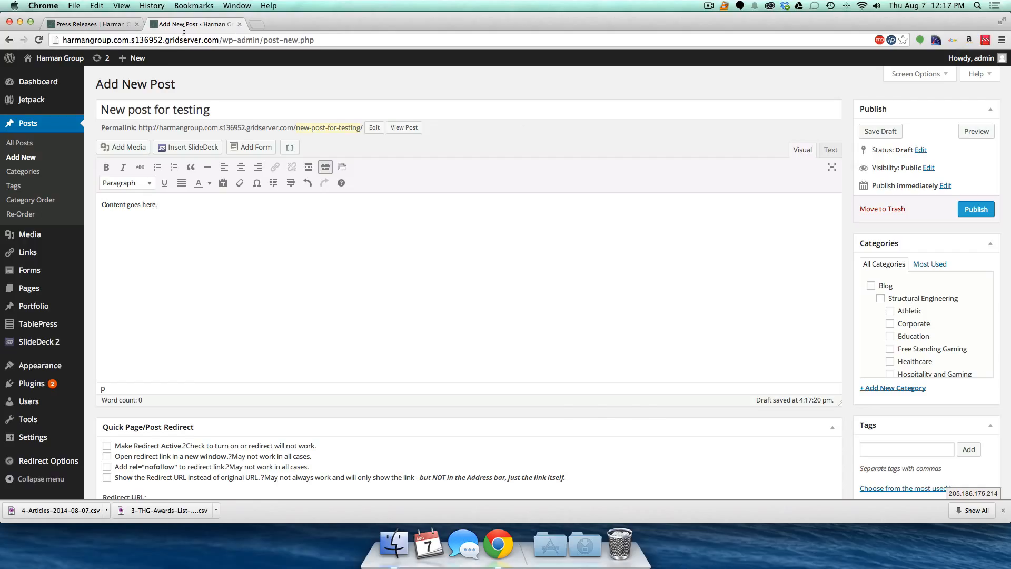
{"action": "left_click", "coordinate": [90, 24]}
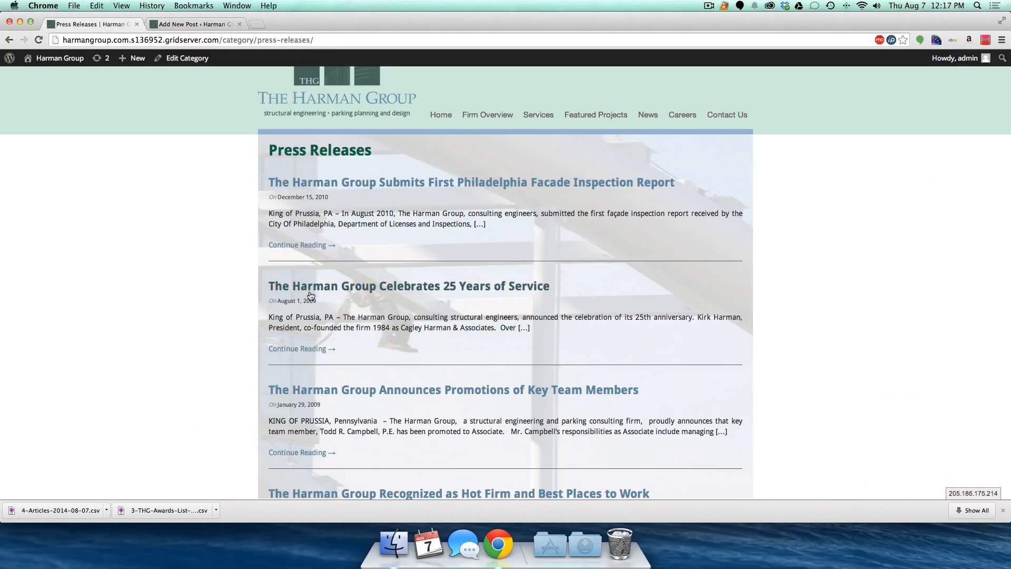
- Read the Philadelphia facade inspection press release, return to the listing, and open a blank tab
{"action": "left_click", "coordinate": [292, 250]}
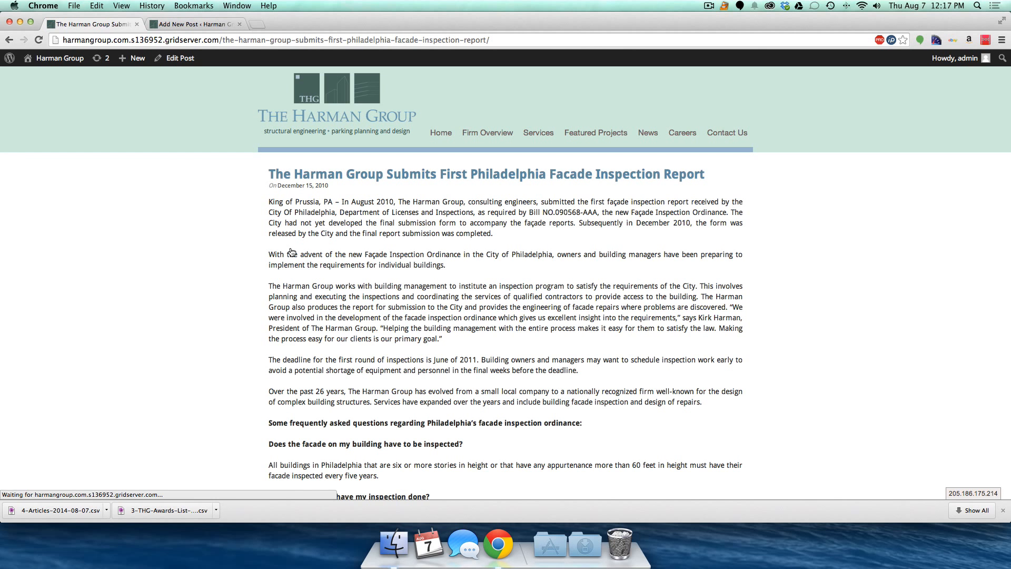
{"action": "scroll", "coordinate": [292, 251], "scroll_direction": "down", "scroll_amount": 10}
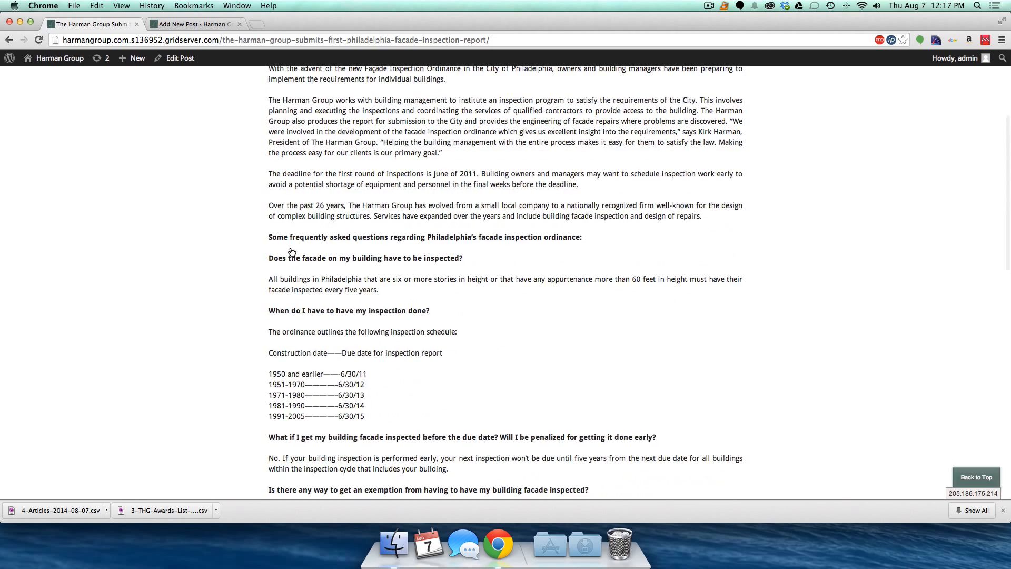
{"action": "scroll", "coordinate": [293, 251], "scroll_direction": "up", "scroll_amount": 5}
{"action": "scroll", "coordinate": [292, 251], "scroll_direction": "up", "scroll_amount": 15}
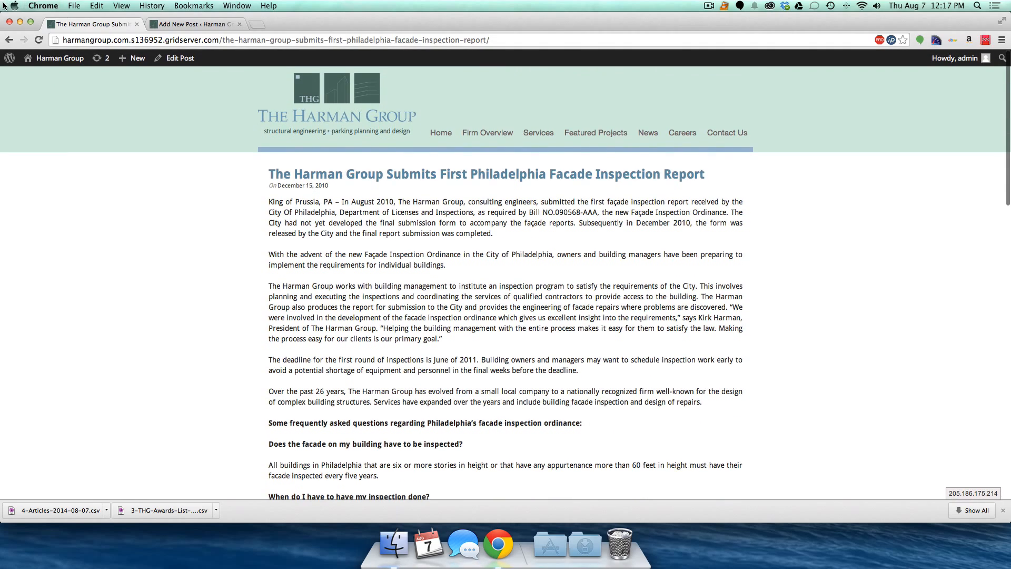
{"action": "left_click", "coordinate": [9, 39]}
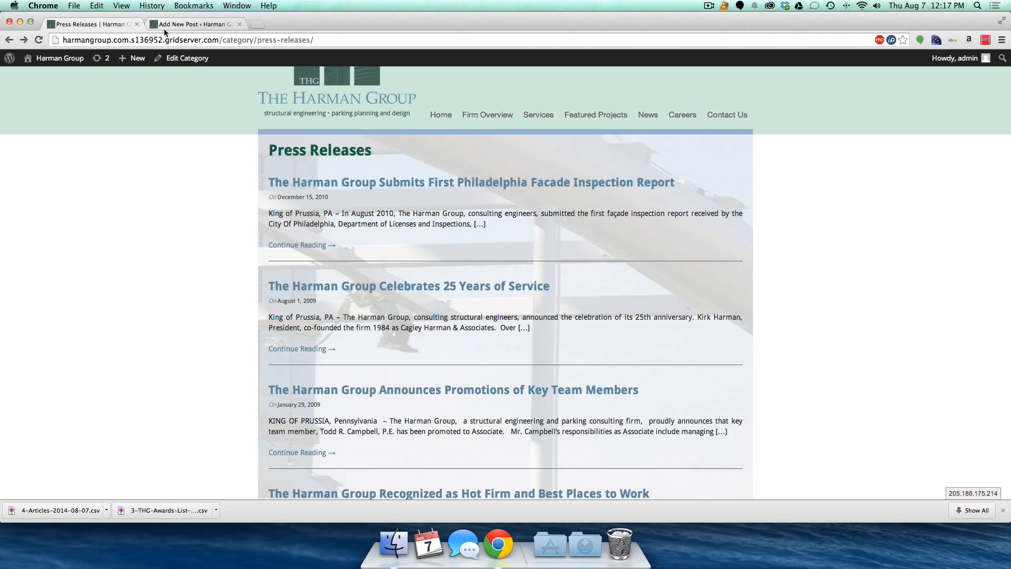
{"action": "key", "text": "super+t"}
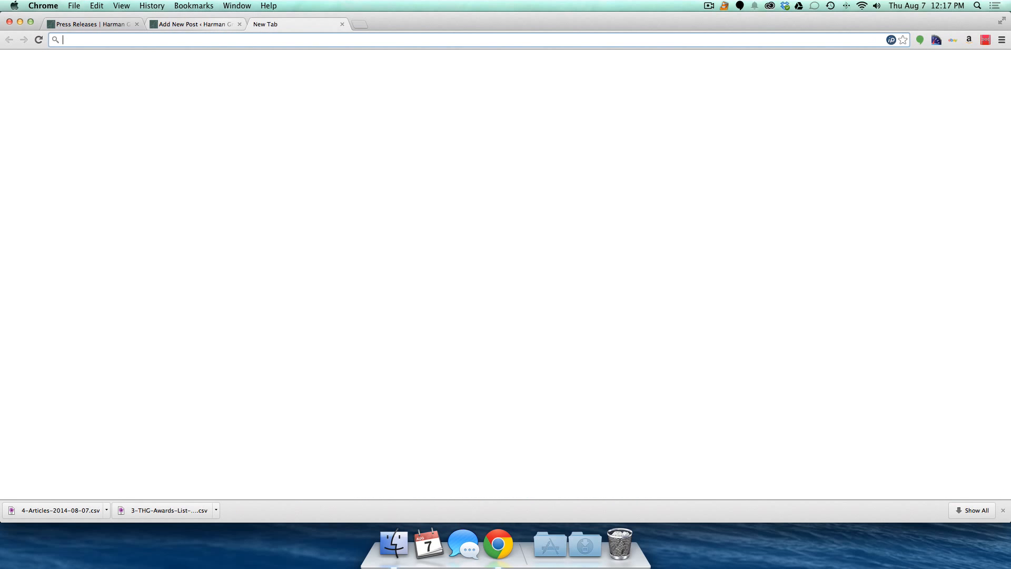
- Generate five Lorem Ipsum paragraphs on lipsum.org, copy them, and close that tab
{"action": "type", "text": "lip"}
{"action": "key", "text": "Return"}
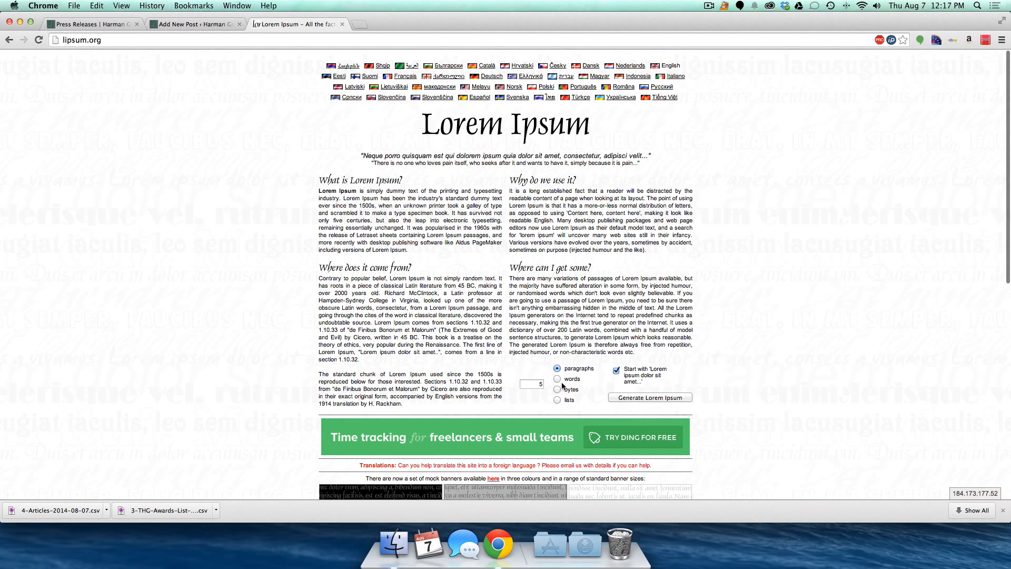
{"action": "left_click", "coordinate": [628, 399]}
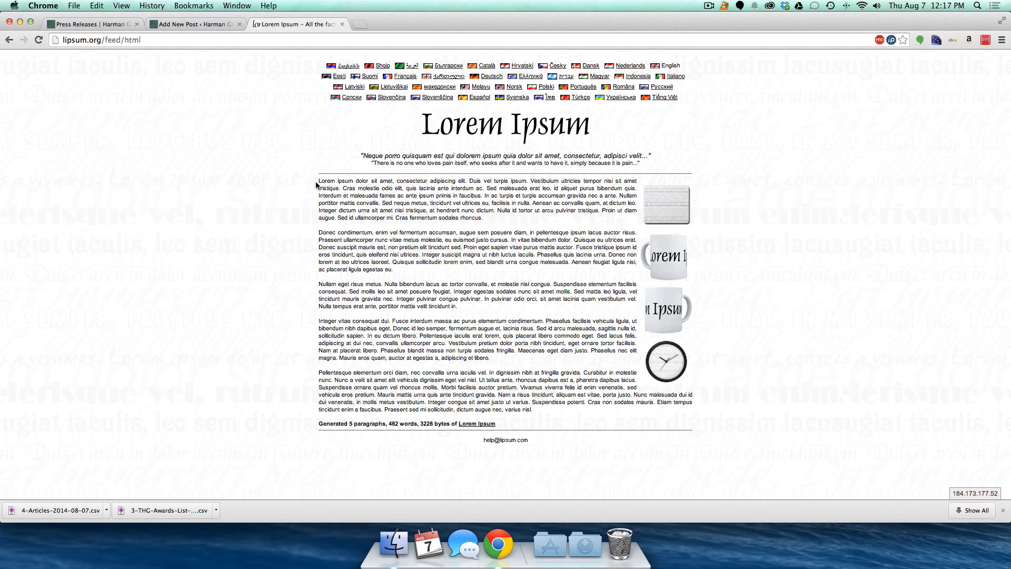
{"action": "left_click_drag", "start_coordinate": [317, 183], "coordinate": [538, 410]}
{"action": "key", "text": "super+c"}
{"action": "key", "text": "super+w"}
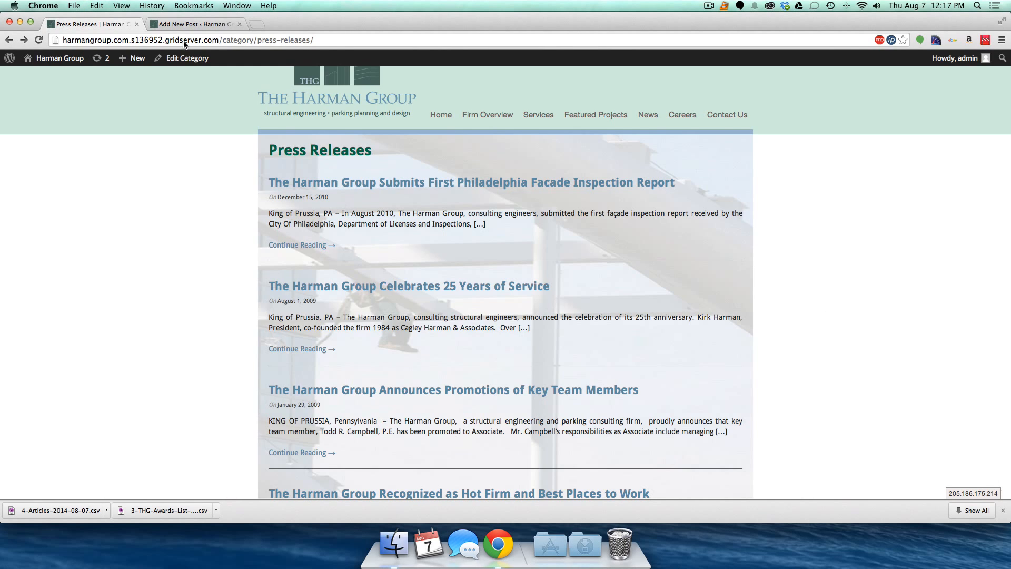
{"action": "left_click", "coordinate": [192, 23]}
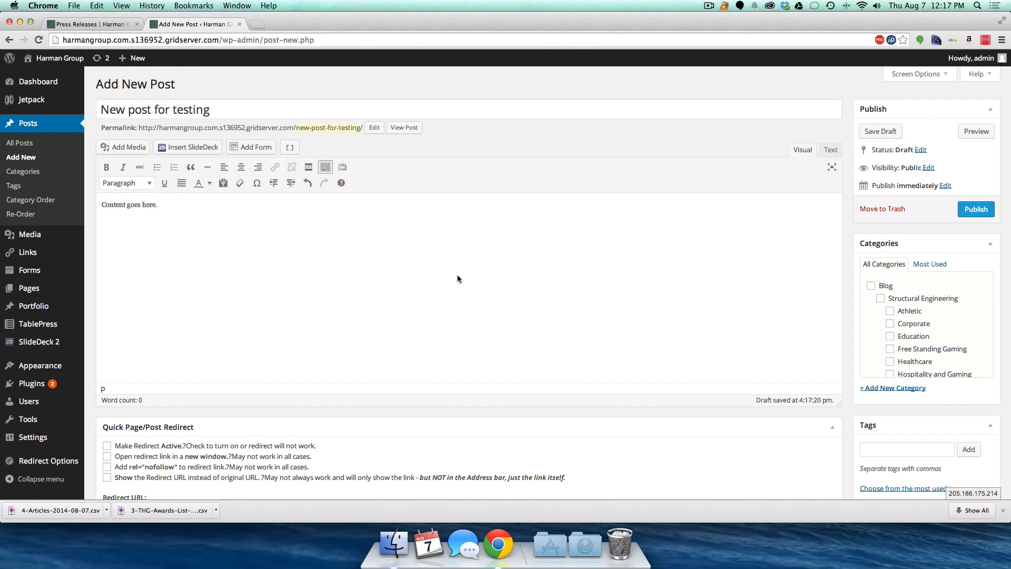
- Paste the five Lorem Ipsum paragraphs into the post body
{"action": "left_click", "coordinate": [165, 205]}
{"action": "key", "text": "super+v"}
{"action": "scroll", "coordinate": [201, 225], "scroll_direction": "up", "scroll_amount": 1}
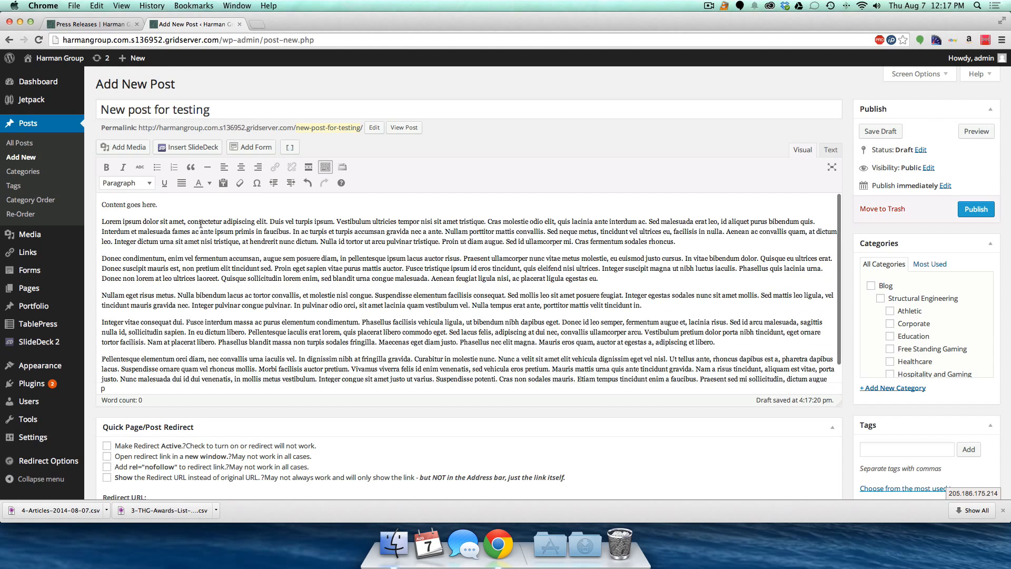
{"action": "scroll", "coordinate": [906, 333], "scroll_direction": "down", "scroll_amount": 8}
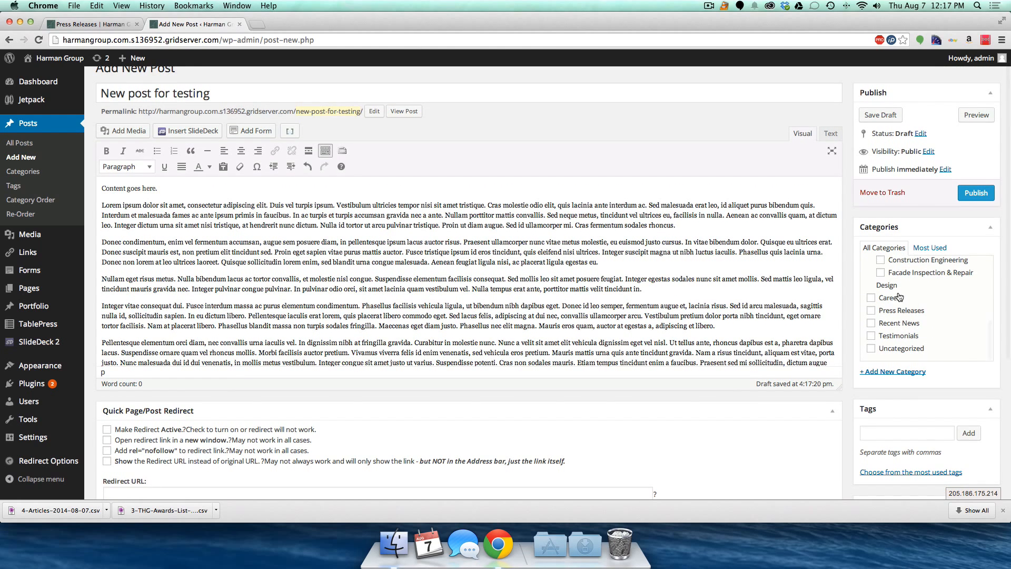
- Publish the post under Recent News, then add the Press Releases category and update it
{"action": "left_click", "coordinate": [871, 323]}
{"action": "left_click", "coordinate": [976, 193]}
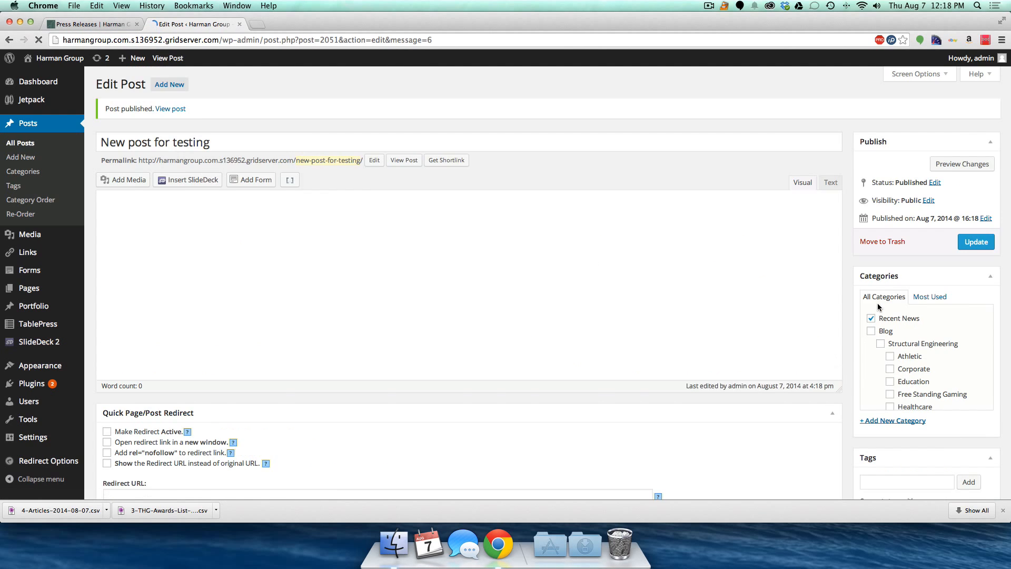
{"action": "scroll", "coordinate": [882, 369], "scroll_direction": "down", "scroll_amount": 6}
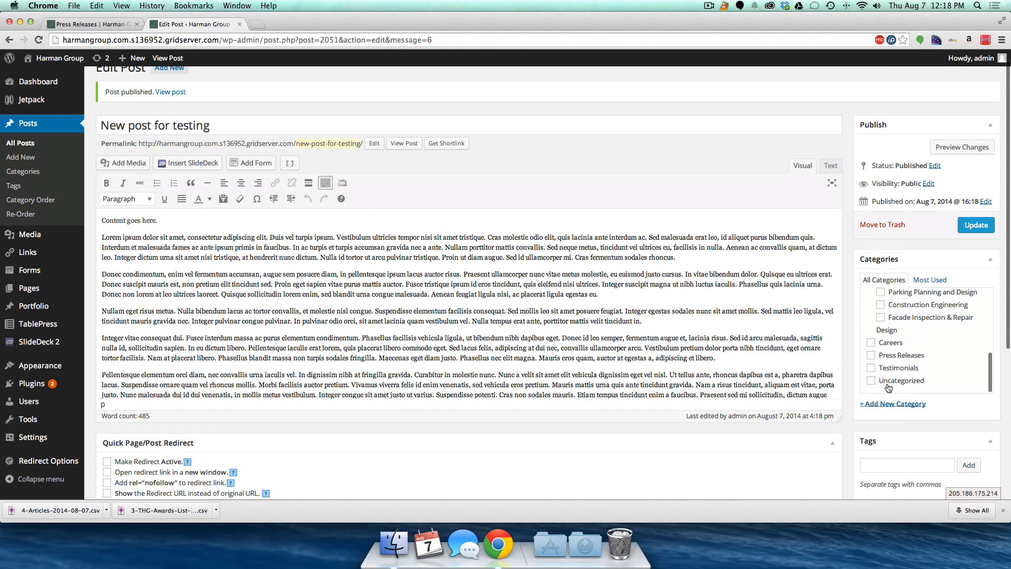
{"action": "left_click", "coordinate": [873, 356]}
{"action": "scroll", "coordinate": [874, 359], "scroll_direction": "up", "scroll_amount": 10}
{"action": "left_click", "coordinate": [970, 243]}
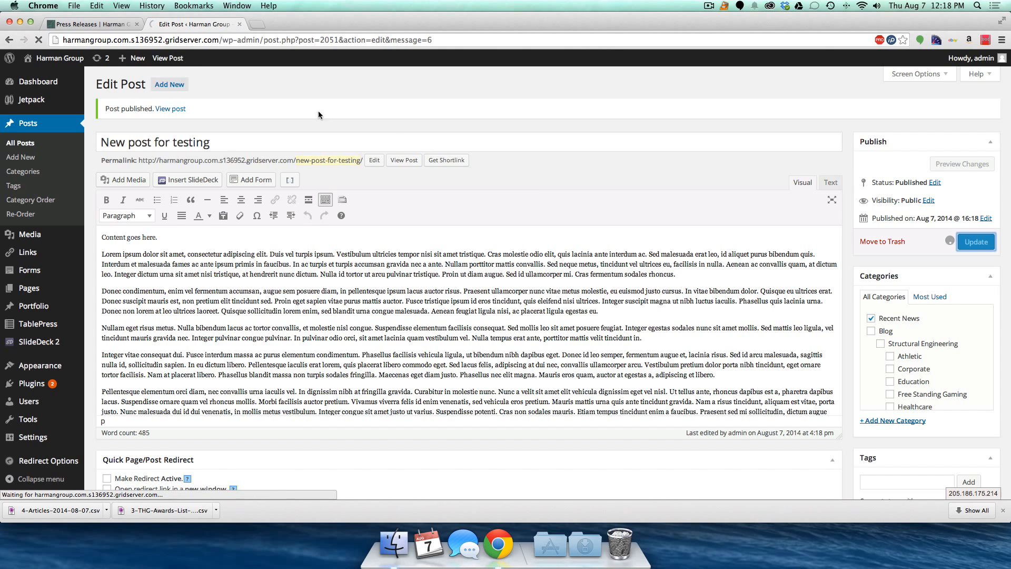
{"action": "left_click", "coordinate": [85, 26]}
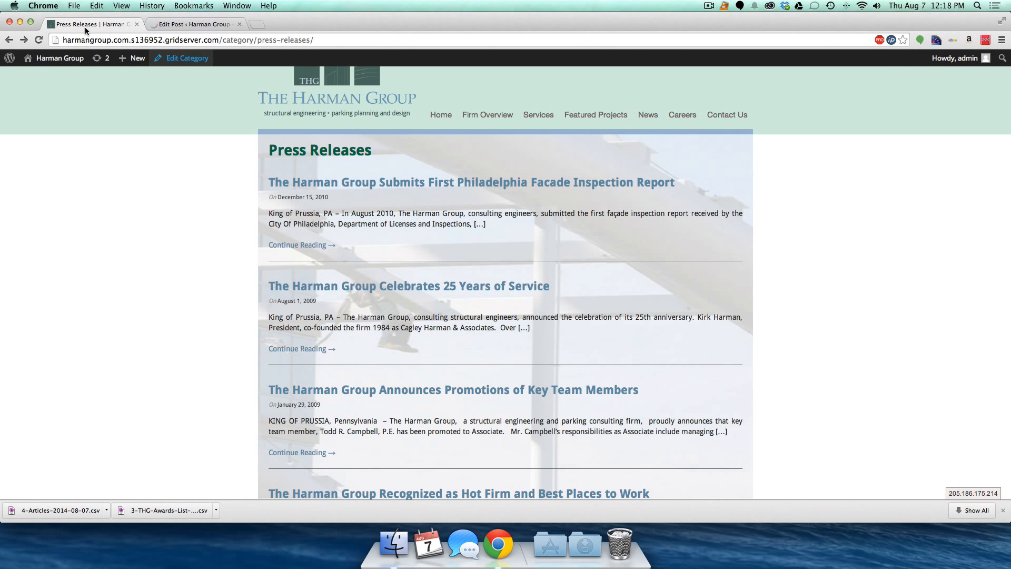
- Reload Press Releases, confirm 'New post for testing' tops the listing, and read it in full
{"action": "key", "text": "super+r"}
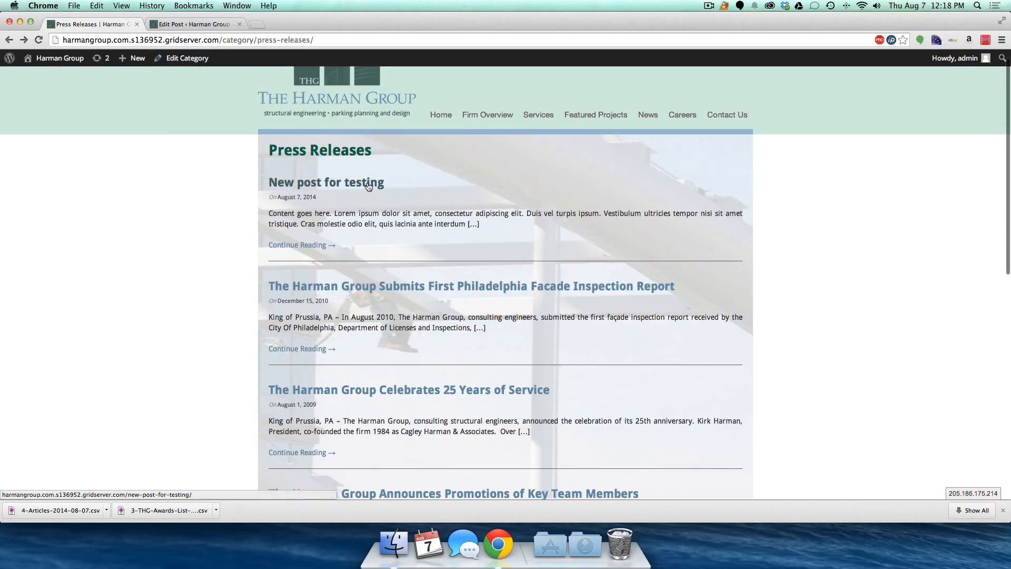
{"action": "left_click_drag", "start_coordinate": [268, 213], "coordinate": [467, 228]}
{"action": "left_click", "coordinate": [467, 228]}
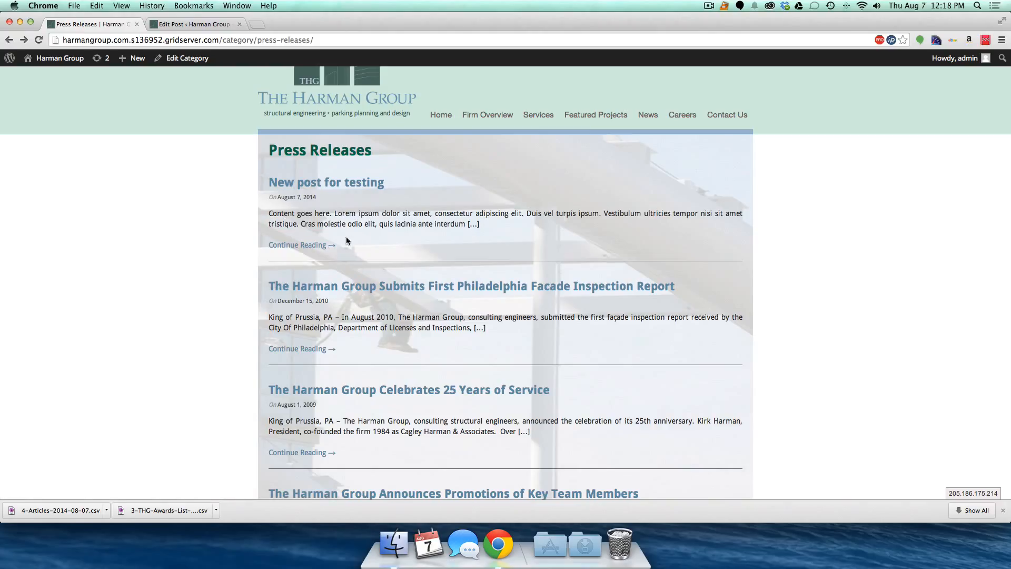
{"action": "left_click", "coordinate": [300, 246]}
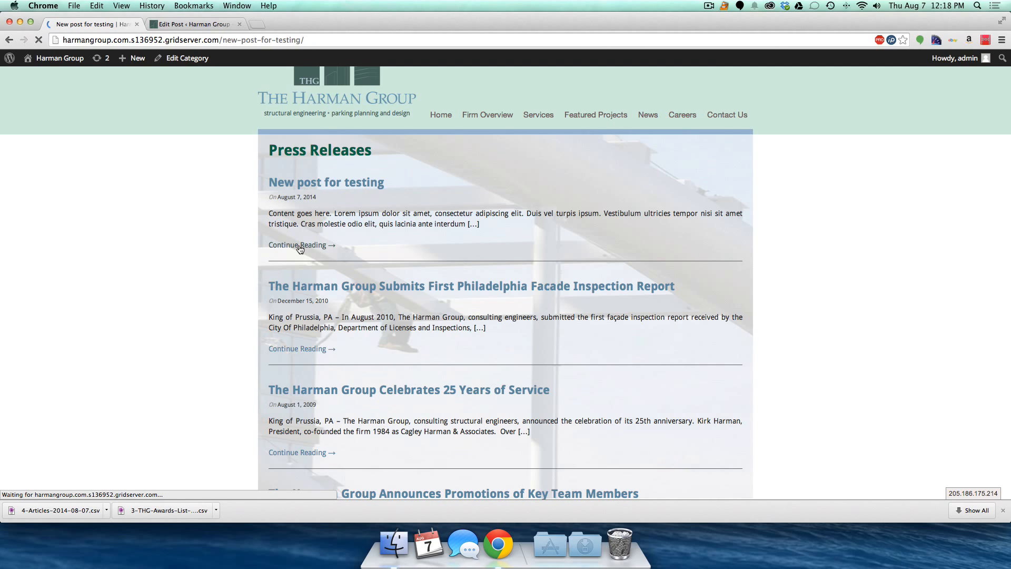
{"action": "scroll", "coordinate": [247, 267], "scroll_direction": "down", "scroll_amount": 5}
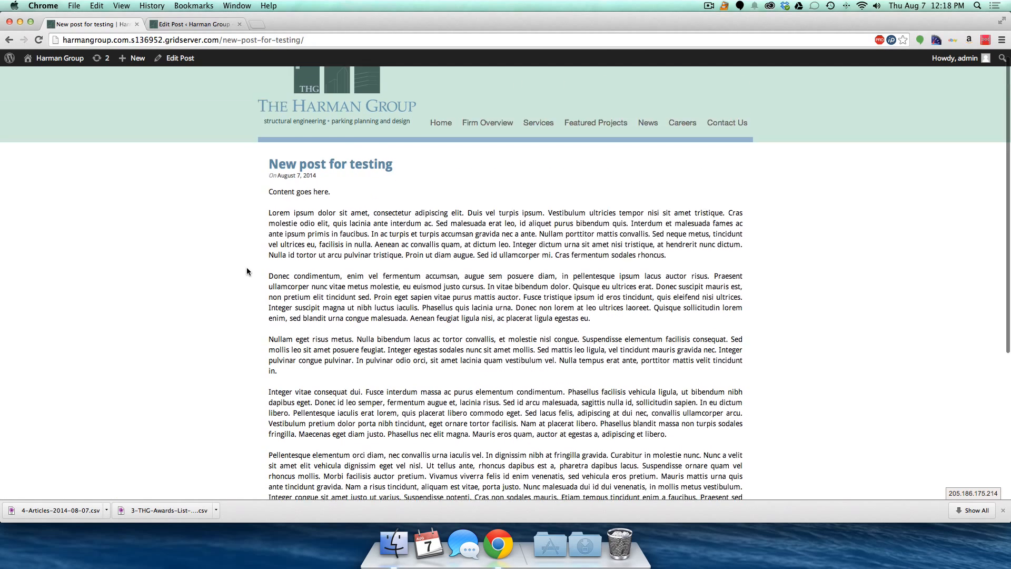
{"action": "scroll", "coordinate": [247, 268], "scroll_direction": "up", "scroll_amount": 10}
{"action": "scroll", "coordinate": [247, 267], "scroll_direction": "left", "scroll_amount": 5}
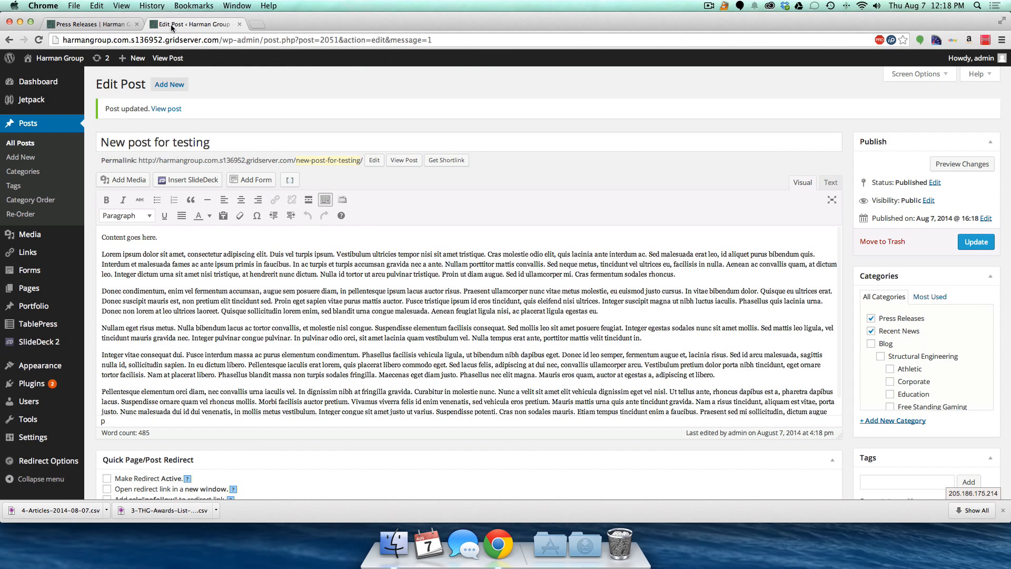
{"action": "left_click", "coordinate": [191, 24]}
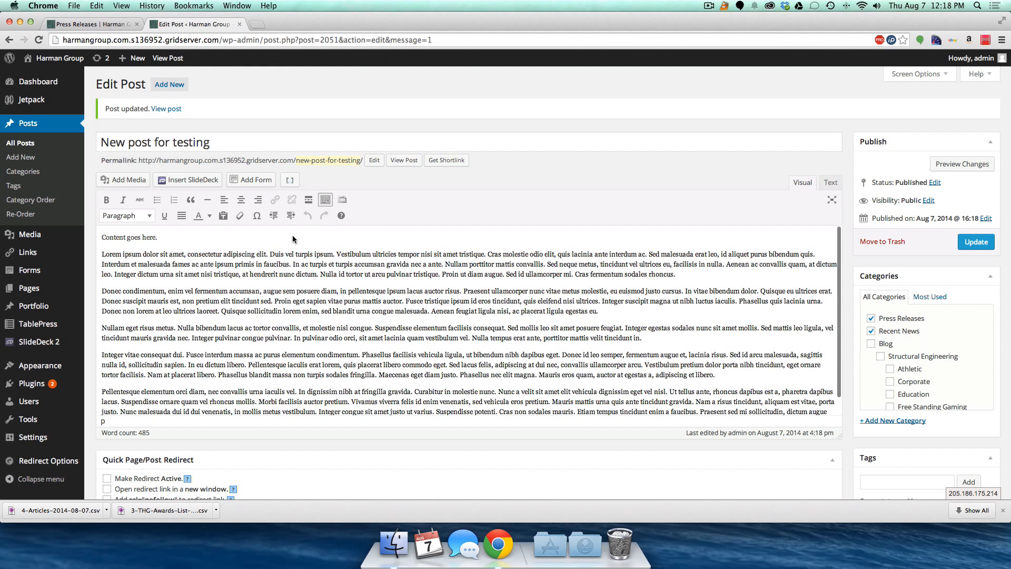
- Insert a More break after the first paragraph, update the post, and check the Press Releases excerpt
{"action": "key", "text": "Return"}
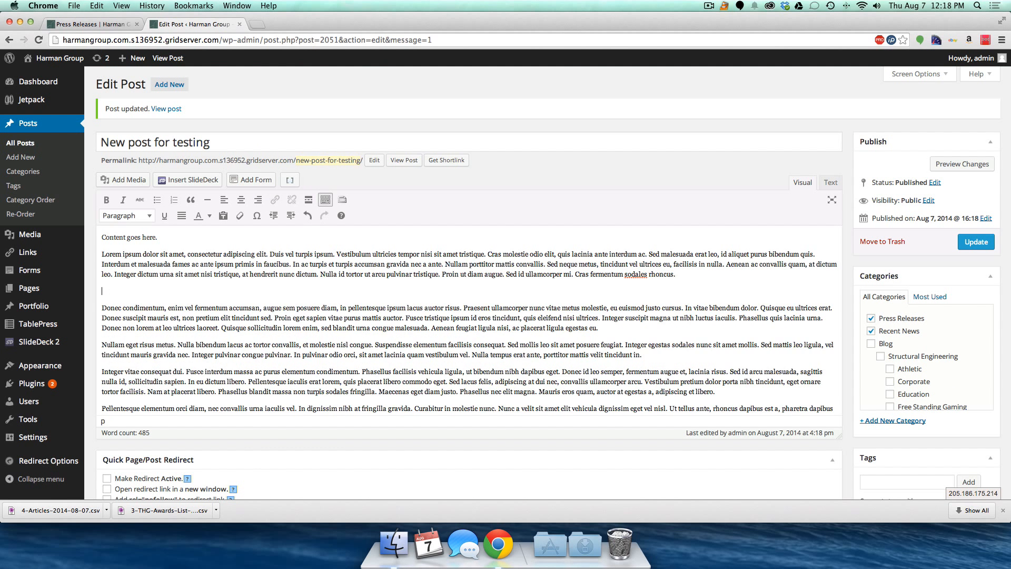
{"action": "left_click", "coordinate": [309, 199]}
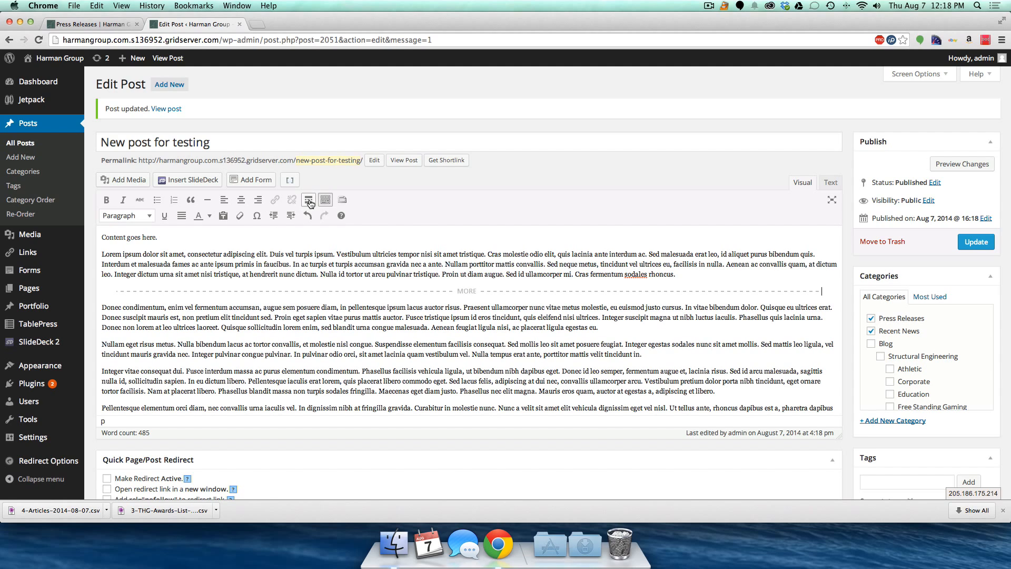
{"action": "left_click", "coordinate": [976, 242]}
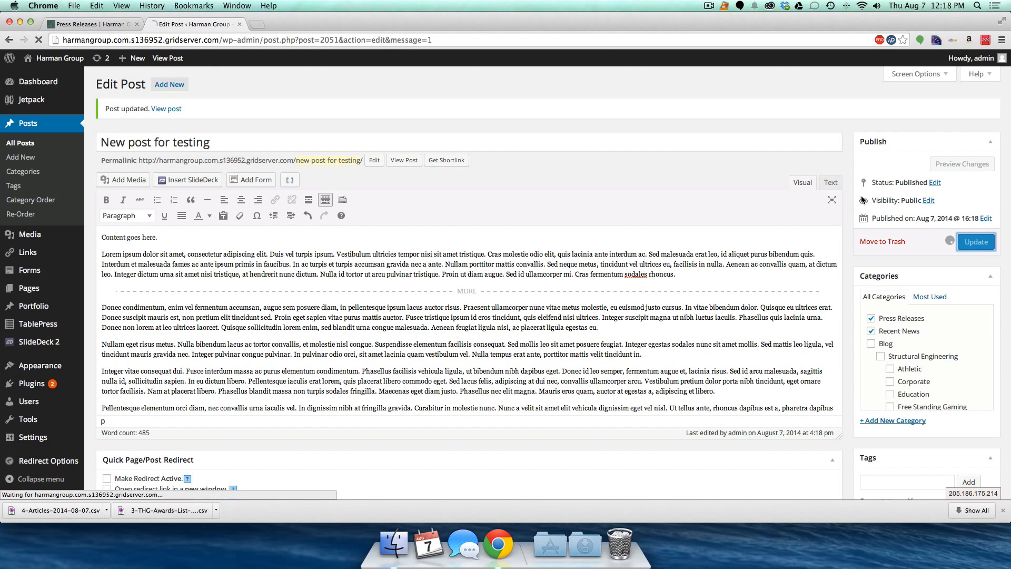
{"action": "left_click", "coordinate": [94, 24]}
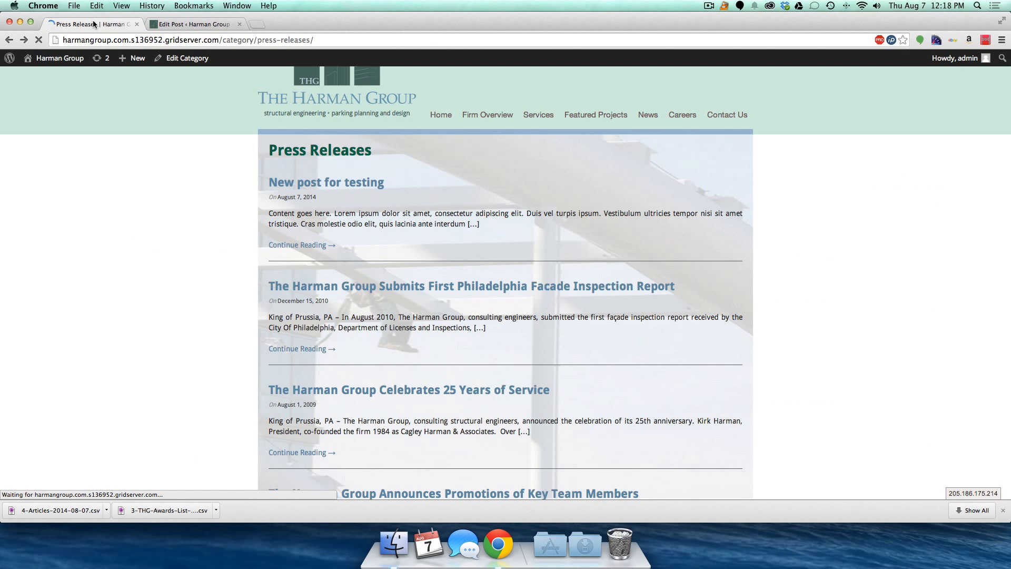
{"action": "left_click", "coordinate": [183, 26]}
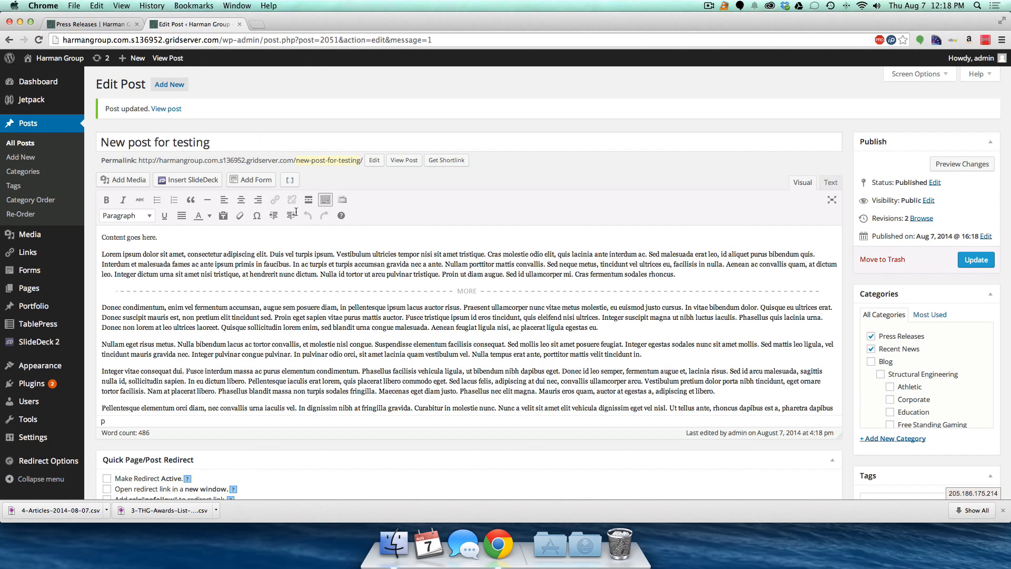
- Delete the More break, update the post, and recheck the Press Releases listing
{"action": "left_click", "coordinate": [465, 292]}
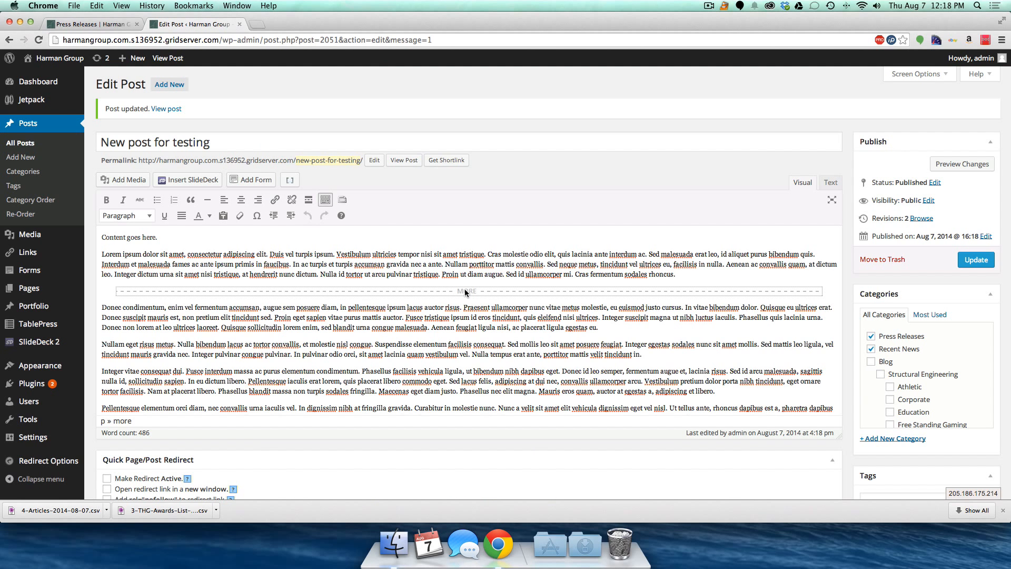
{"action": "key", "text": "BackSpace"}
{"action": "key", "text": "BackSpace"}
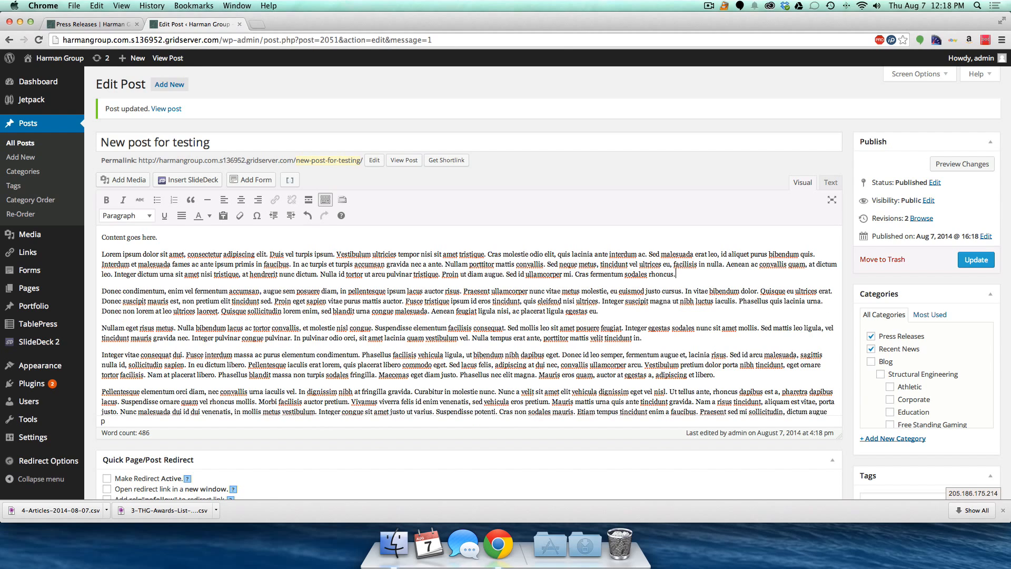
{"action": "left_click", "coordinate": [976, 259]}
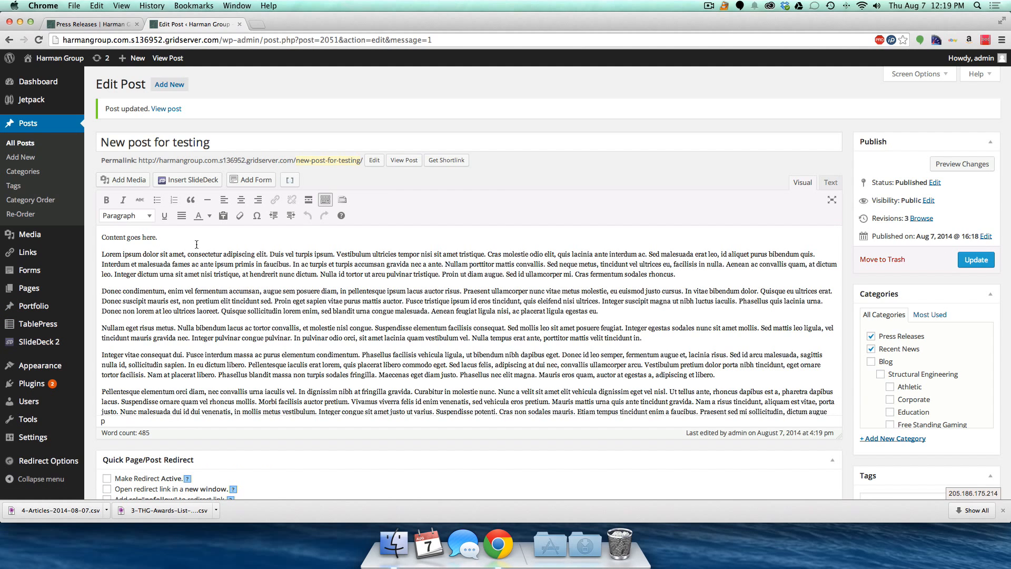
{"action": "left_click", "coordinate": [75, 24]}
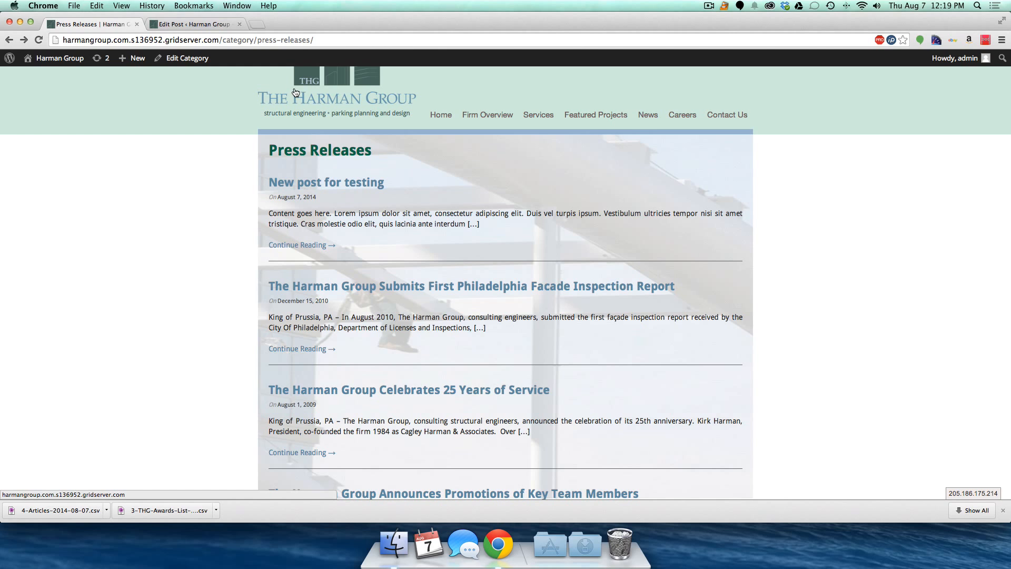
{"action": "left_click", "coordinate": [205, 25]}
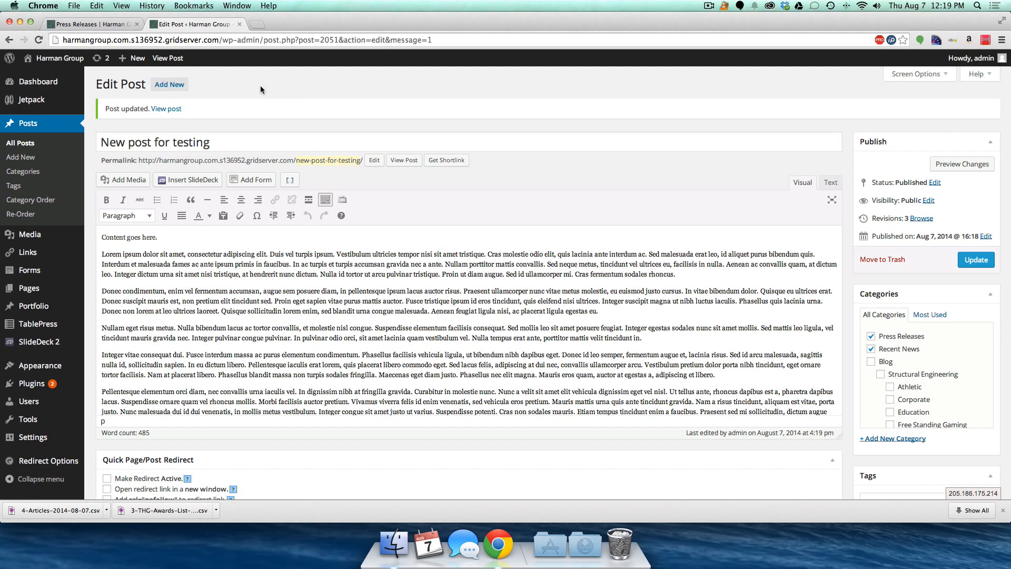
- Reload the Press Releases category page, then open the live Careers page
{"action": "left_click", "coordinate": [55, 25]}
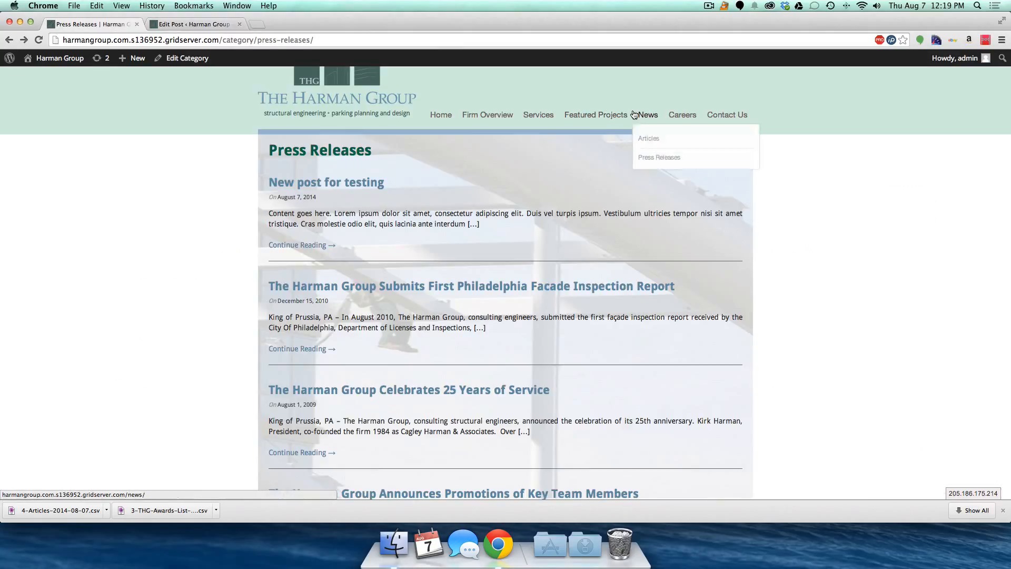
{"action": "mouse_move", "coordinate": [650, 117]}
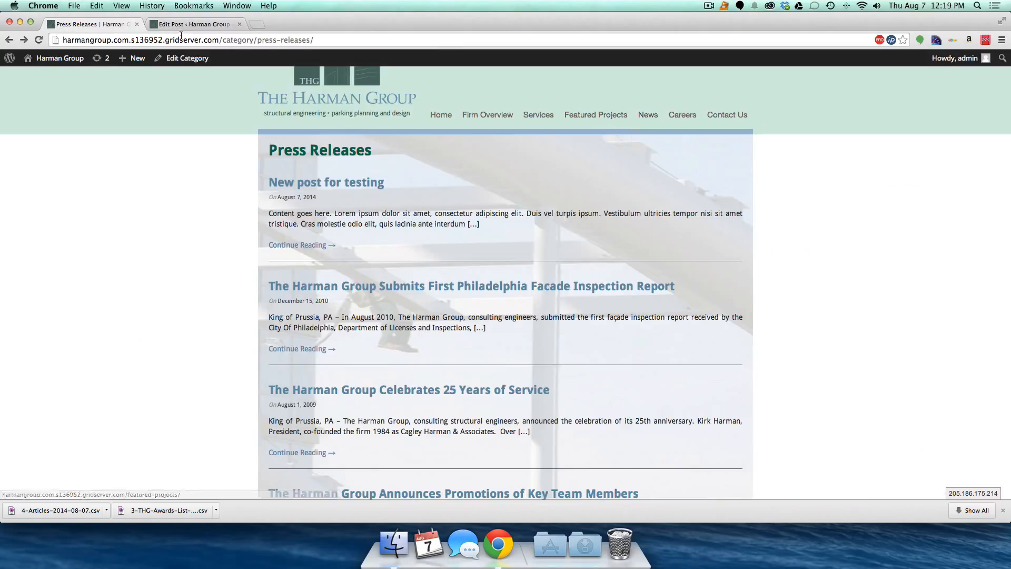
{"action": "double_click", "coordinate": [252, 39]}
{"action": "mouse_move", "coordinate": [251, 39]}
{"action": "left_mouse_down"}
{"action": "mouse_move", "coordinate": [318, 46]}
{"action": "mouse_move", "coordinate": [252, 40]}
{"action": "left_mouse_up"}
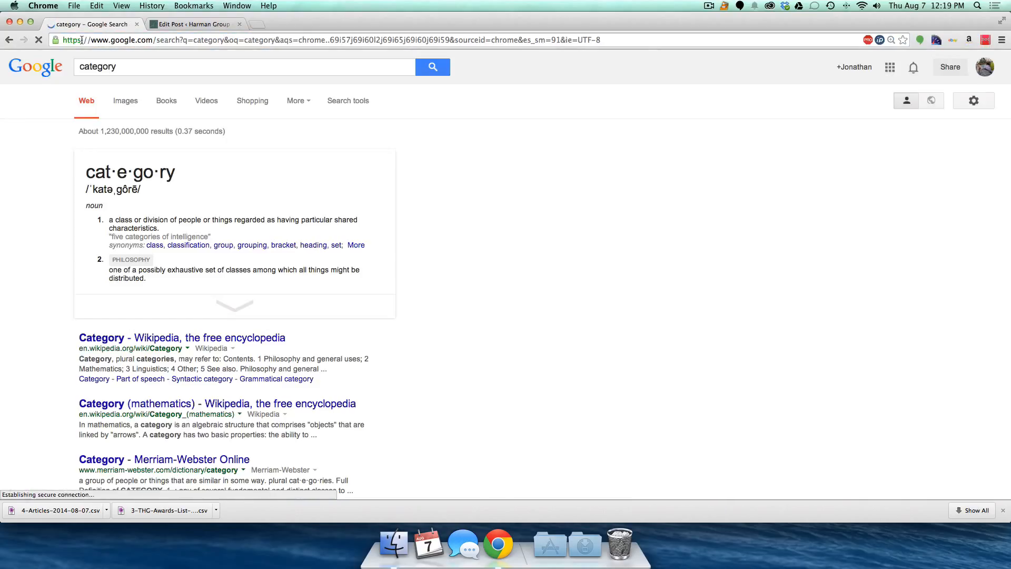
{"action": "left_click", "coordinate": [9, 40]}
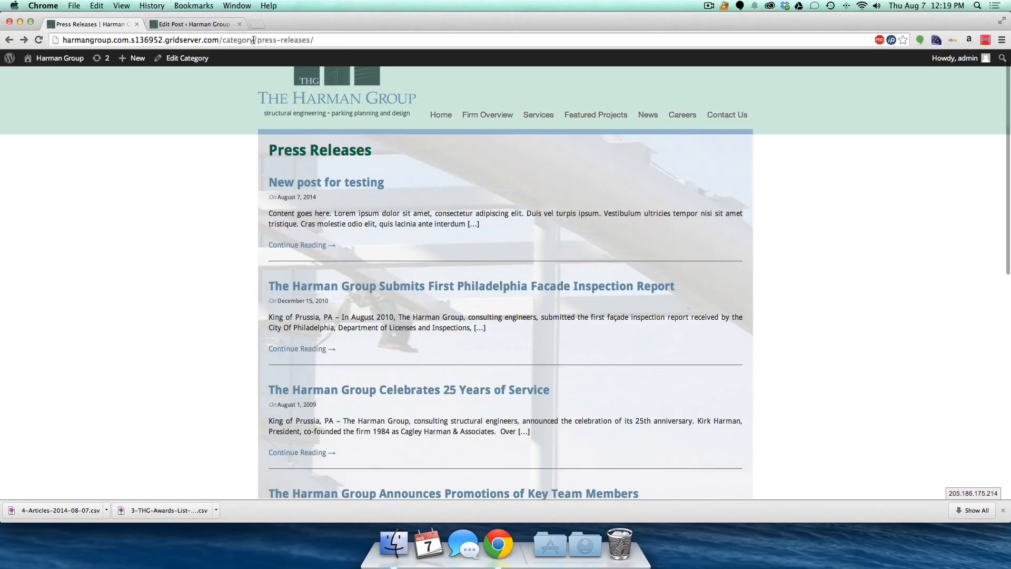
{"action": "mouse_move", "coordinate": [643, 116]}
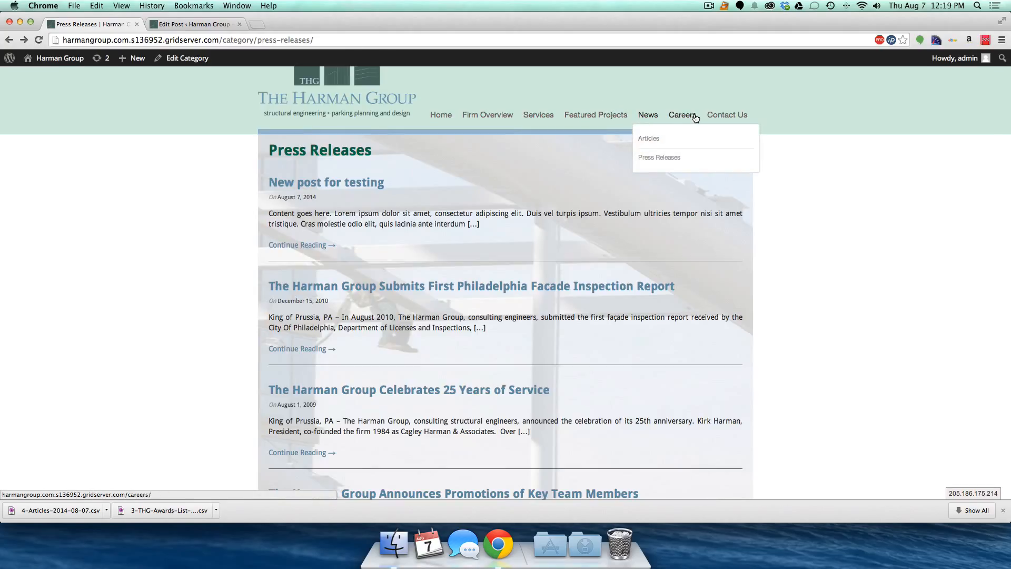
{"action": "left_click", "coordinate": [687, 117]}
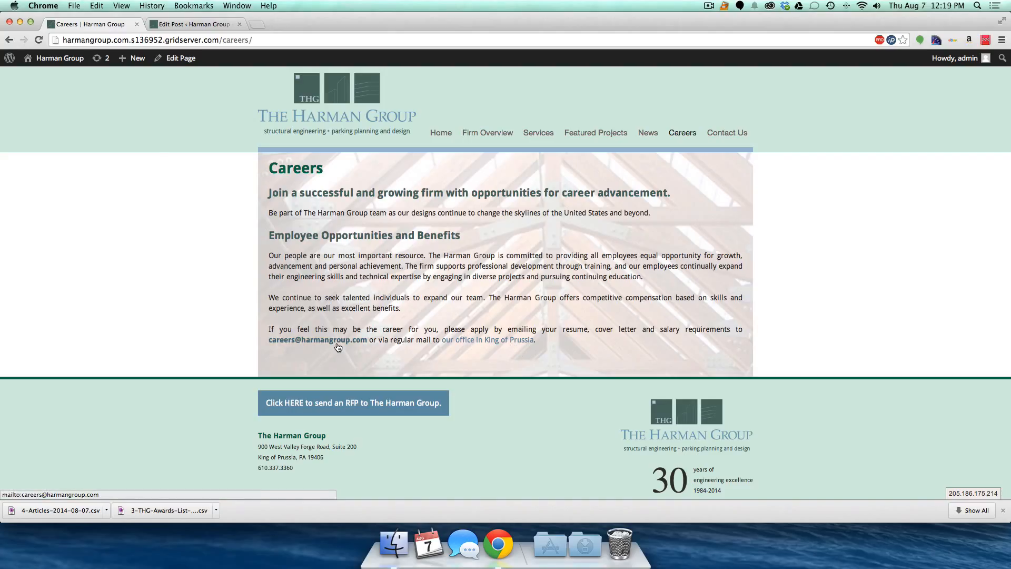
- View the live Contact Us page, then return to the post editor
{"action": "left_click", "coordinate": [733, 133]}
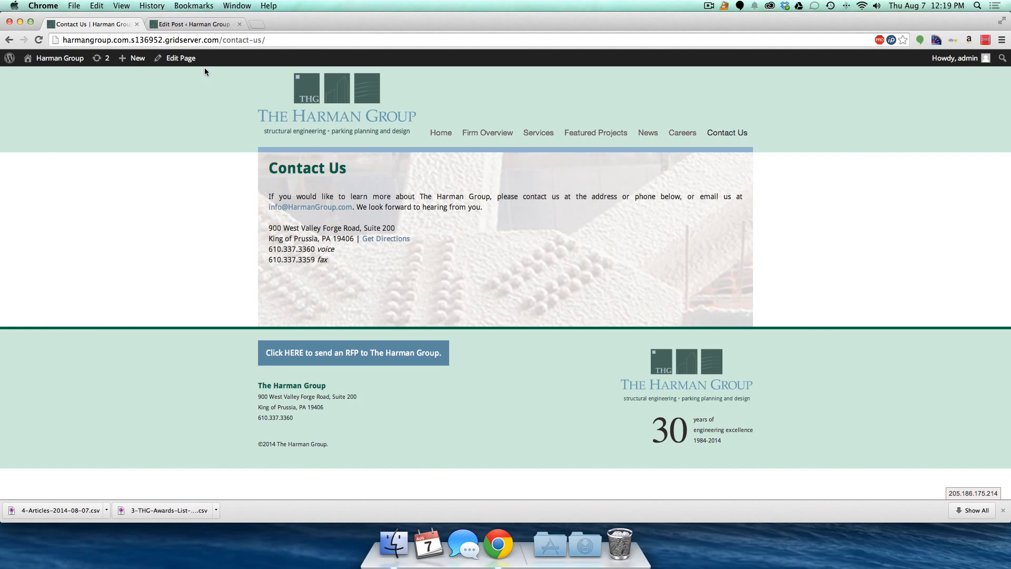
{"action": "left_click", "coordinate": [192, 24]}
- Review the Widgets screen's Main Sidebar (Search, Recent Posts), then return to Contact Us
{"action": "mouse_move", "coordinate": [62, 371]}
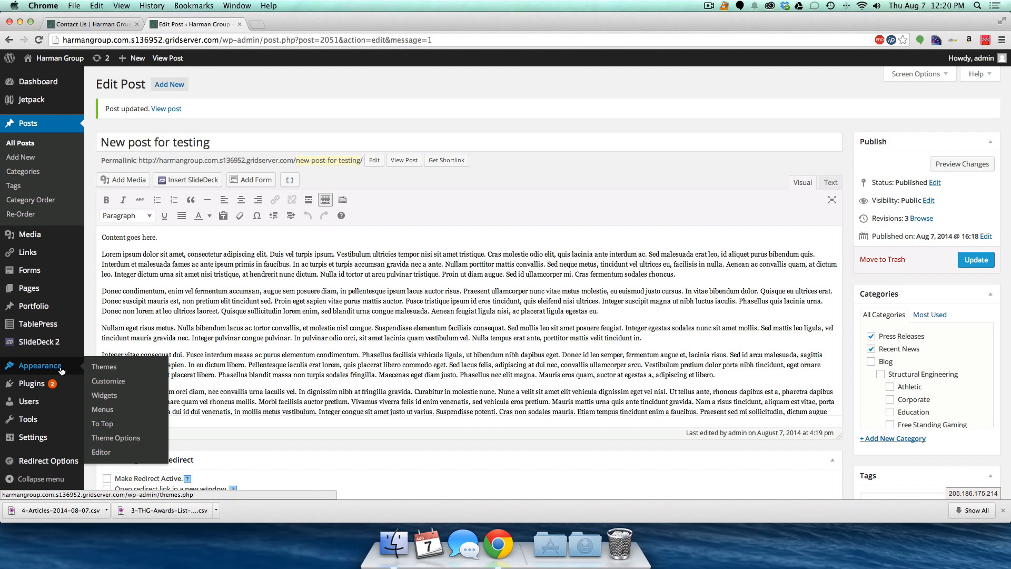
{"action": "left_click", "coordinate": [108, 396]}
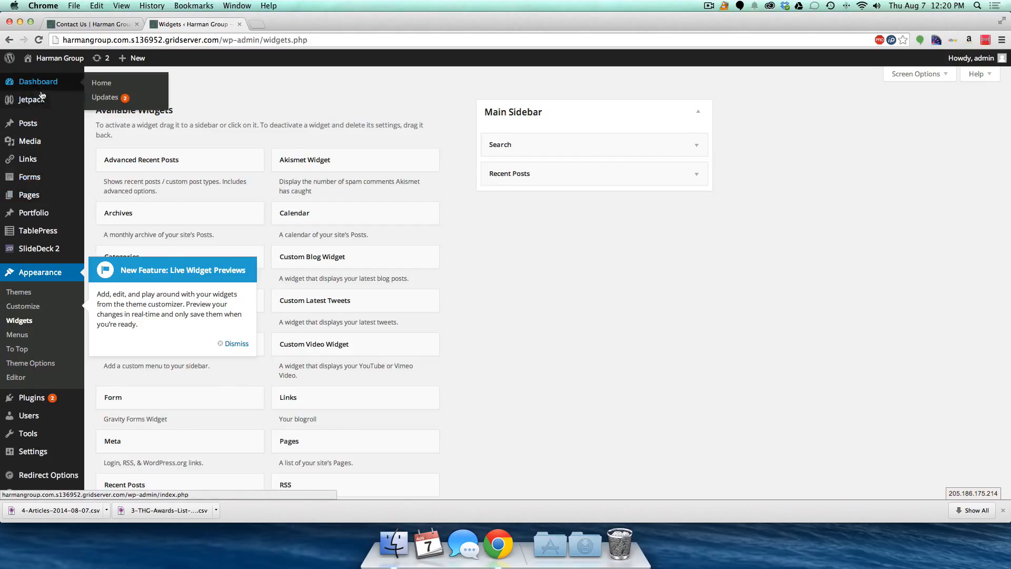
{"action": "left_click", "coordinate": [236, 343]}
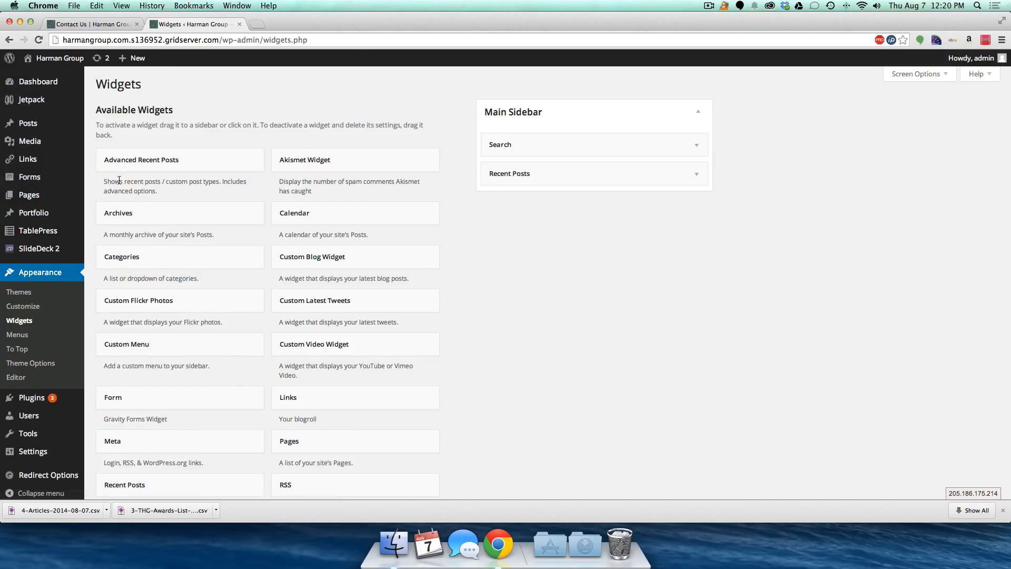
{"action": "scroll", "coordinate": [119, 181], "scroll_direction": "left", "scroll_amount": 5}
{"action": "left_click", "coordinate": [97, 24]}
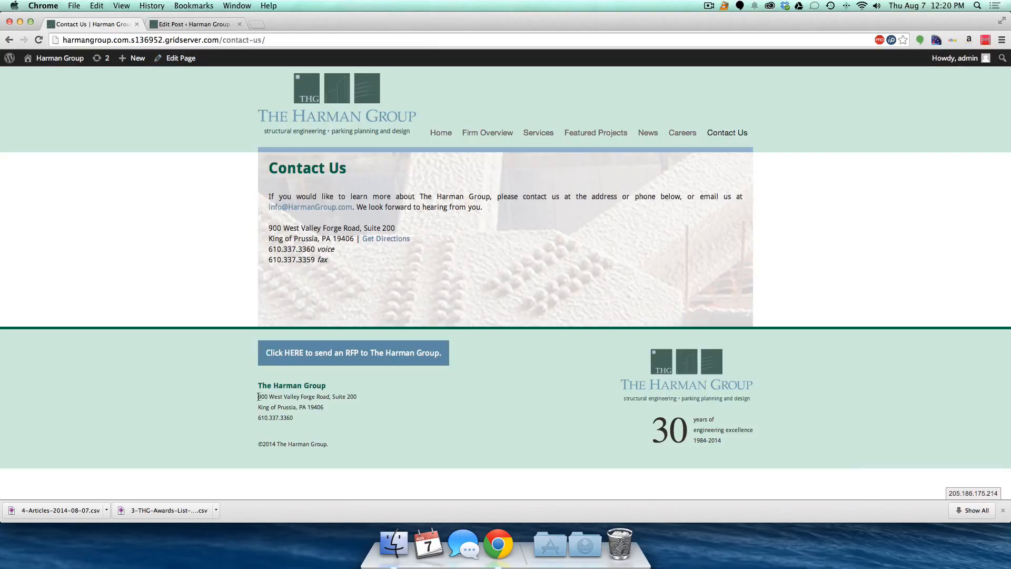
- Select the Contact Us footer contact lines, then open the Appearance > Editor theme editor in a new tab
{"action": "left_click_drag", "start_coordinate": [258, 396], "coordinate": [303, 426]}
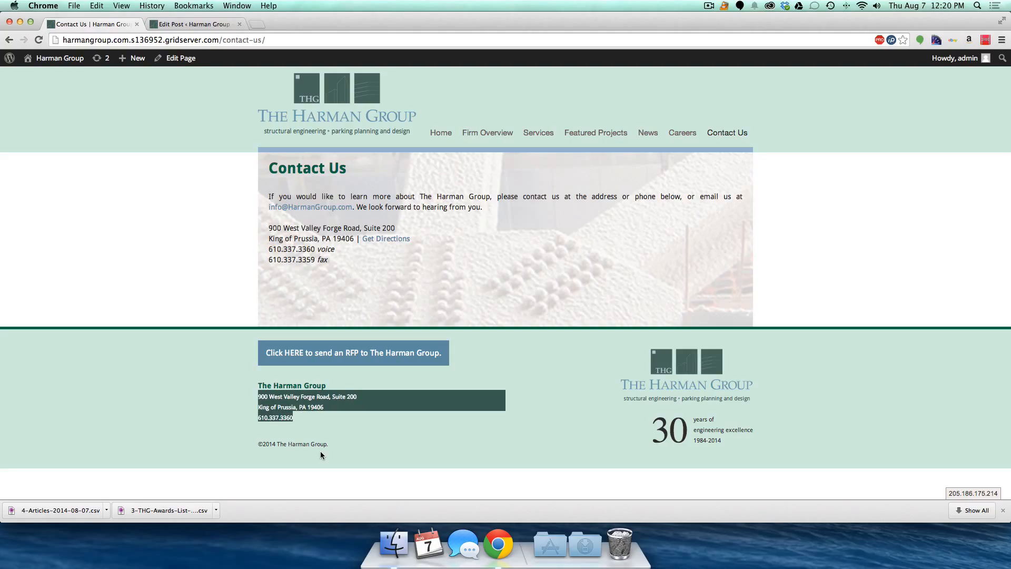
{"action": "left_click", "coordinate": [190, 25]}
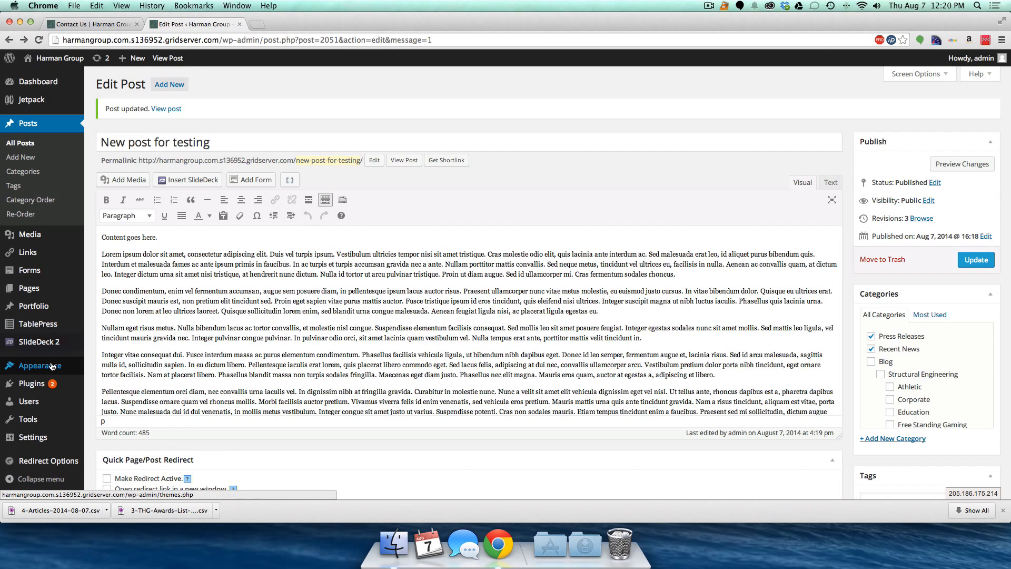
{"action": "mouse_move", "coordinate": [53, 366]}
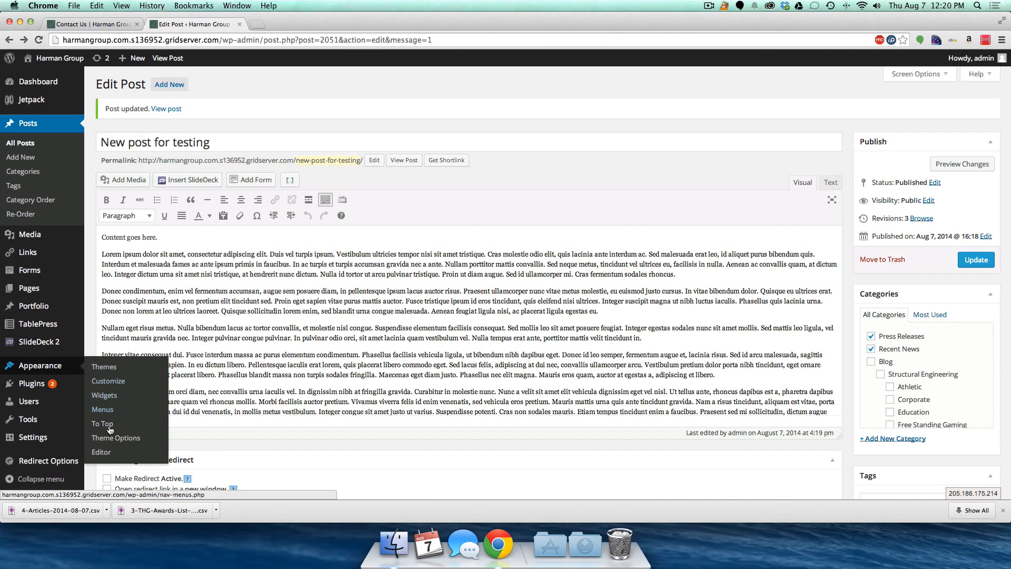
{"action": "left_click", "coordinate": [101, 452], "text": "super"}
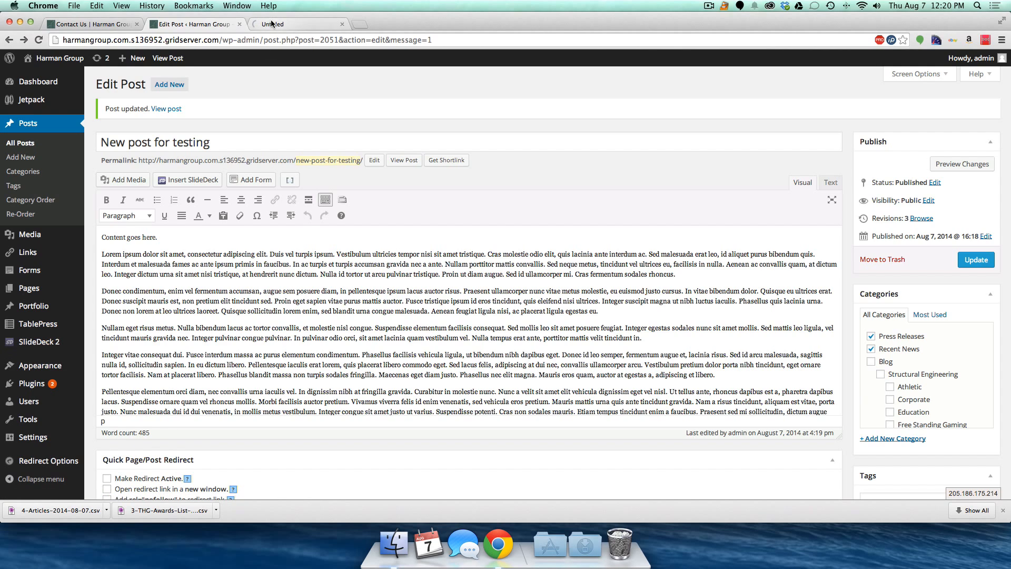
{"action": "left_click", "coordinate": [272, 24]}
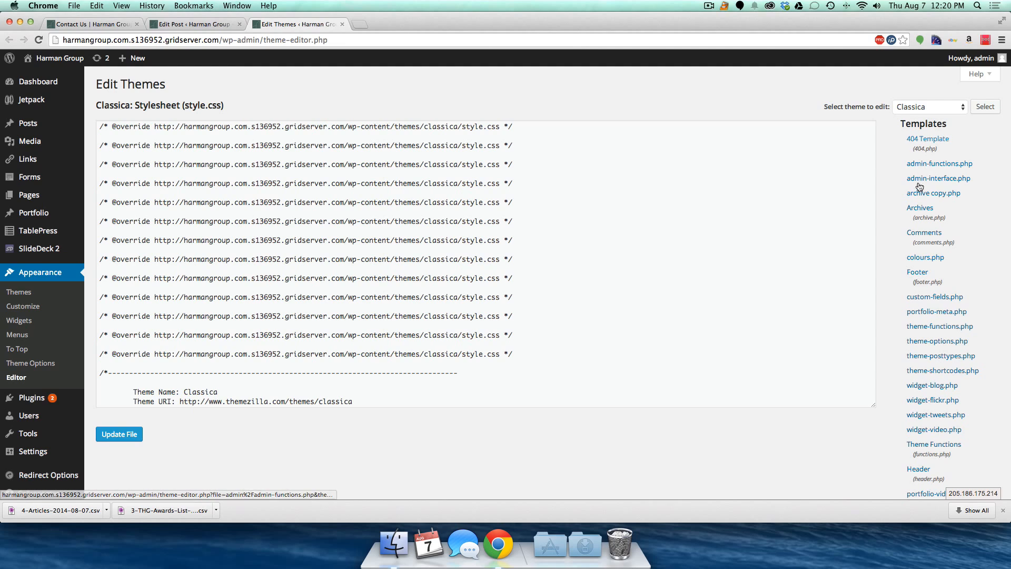
- Open the Classica footer.php template and select the whole #footer code block
{"action": "left_click", "coordinate": [917, 273]}
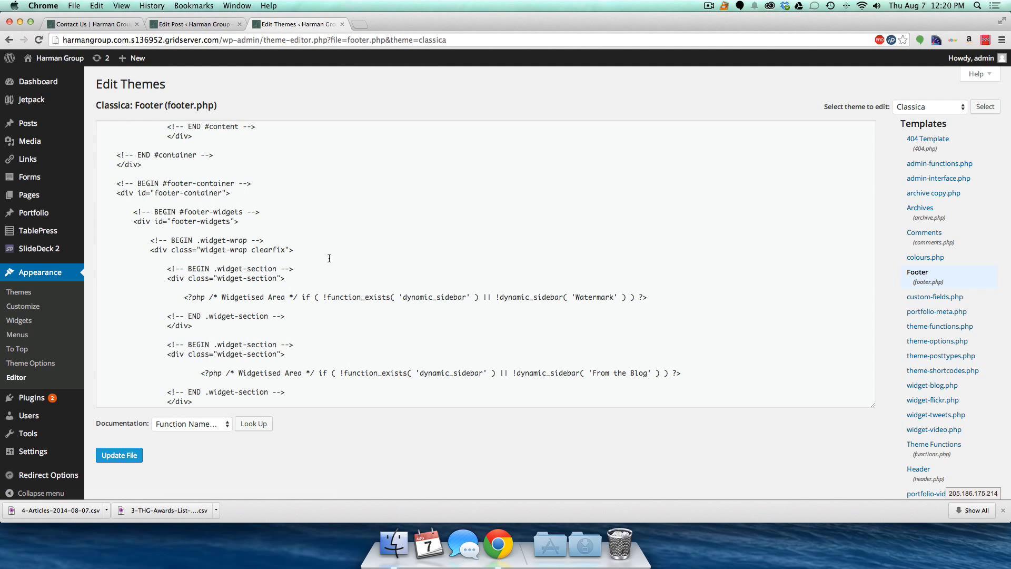
{"action": "scroll", "coordinate": [329, 258], "scroll_direction": "down", "scroll_amount": 10}
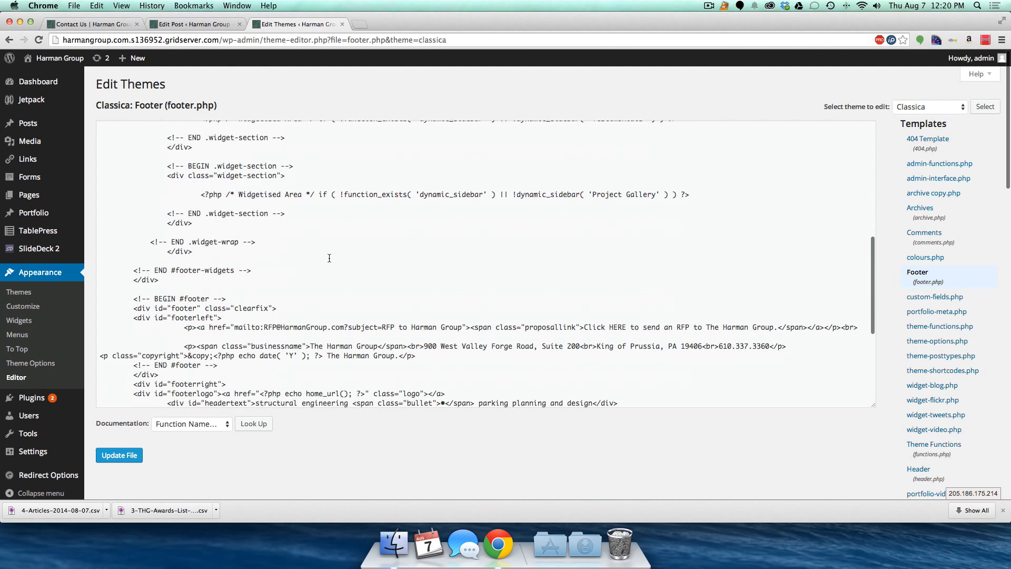
{"action": "scroll", "coordinate": [330, 258], "scroll_direction": "down", "scroll_amount": 5}
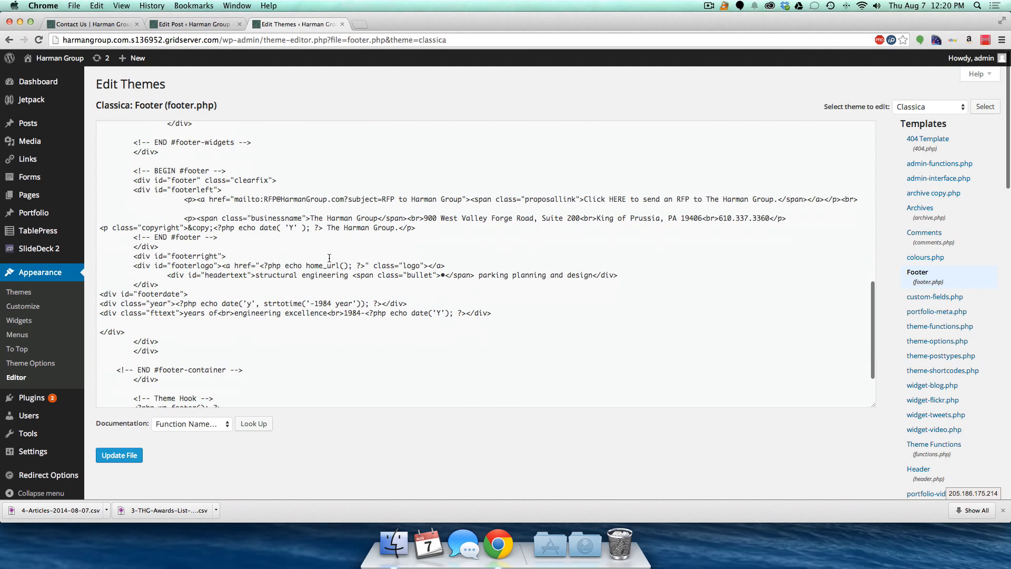
{"action": "left_click_drag", "start_coordinate": [133, 164], "coordinate": [194, 326]}
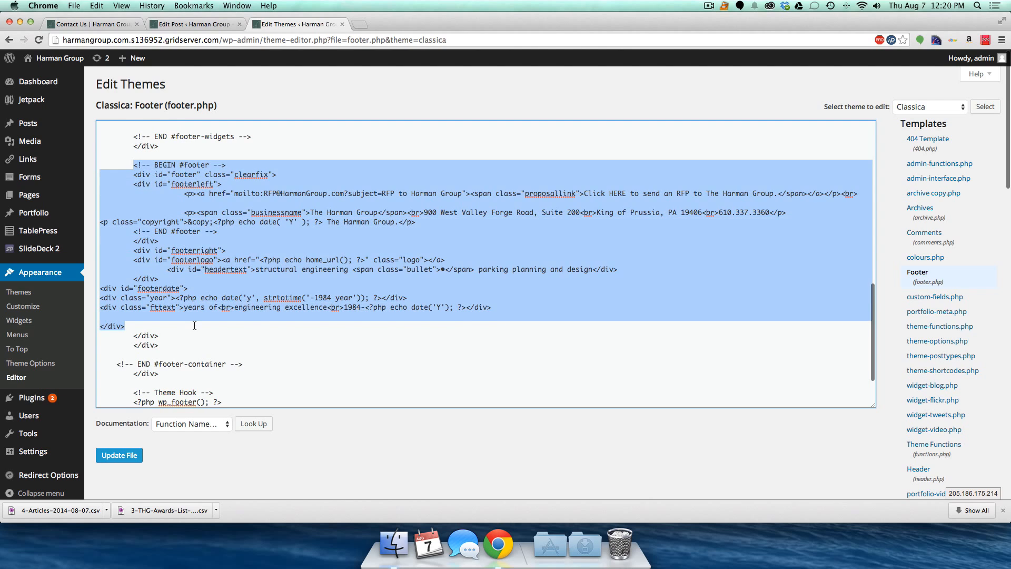
- Review the RFP mailto line and the address and copyright lines, then view the live Contact Us footer
{"action": "left_click", "coordinate": [333, 298]}
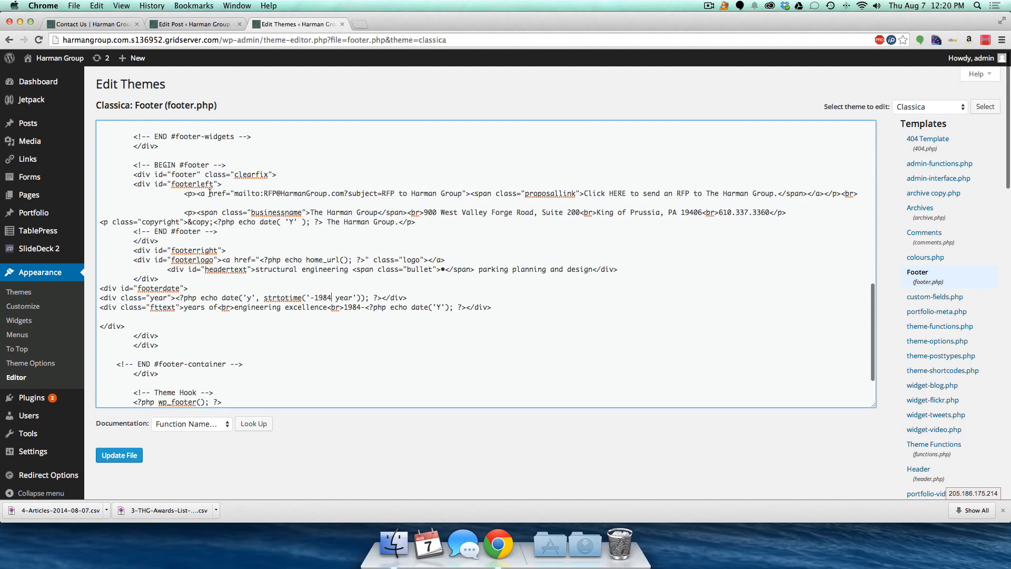
{"action": "triple_click", "coordinate": [587, 191]}
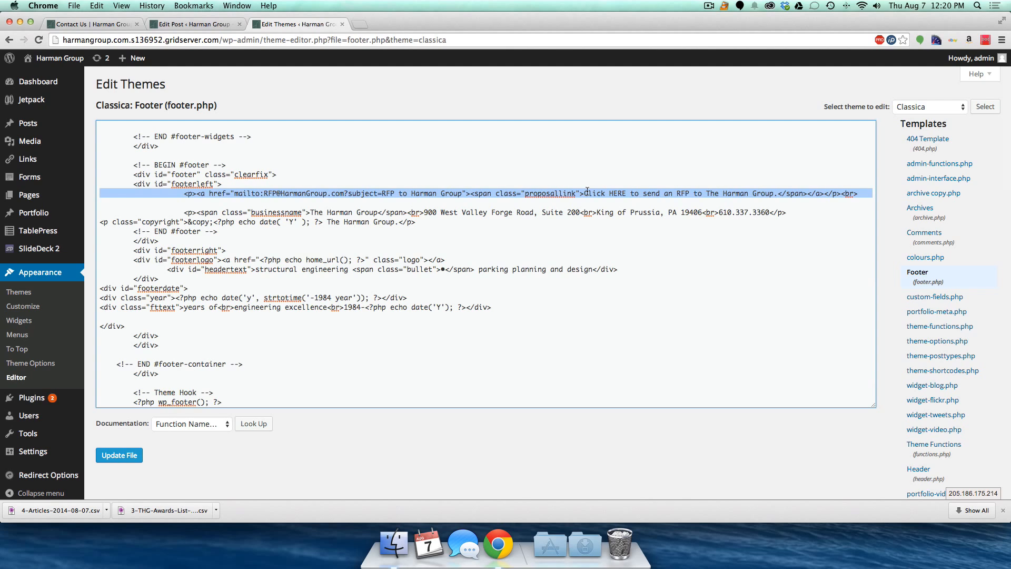
{"action": "left_click", "coordinate": [340, 213]}
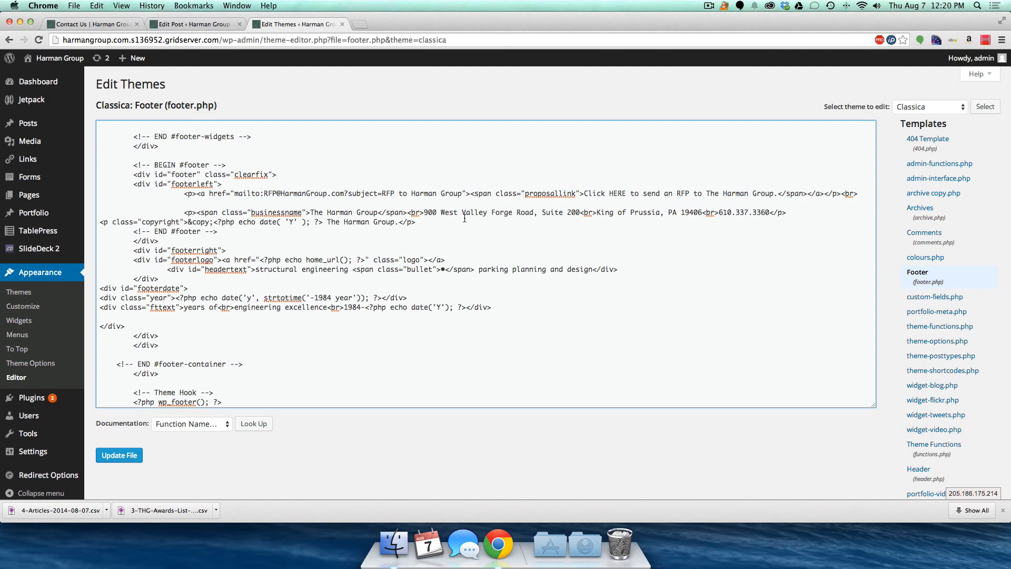
{"action": "left_click_drag", "start_coordinate": [425, 212], "coordinate": [679, 221]}
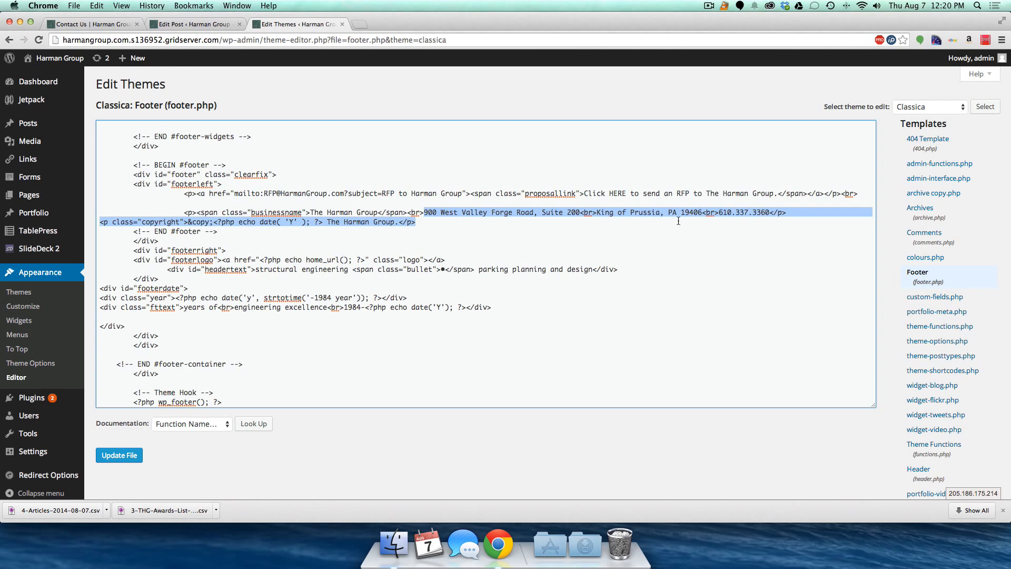
{"action": "left_click", "coordinate": [344, 247]}
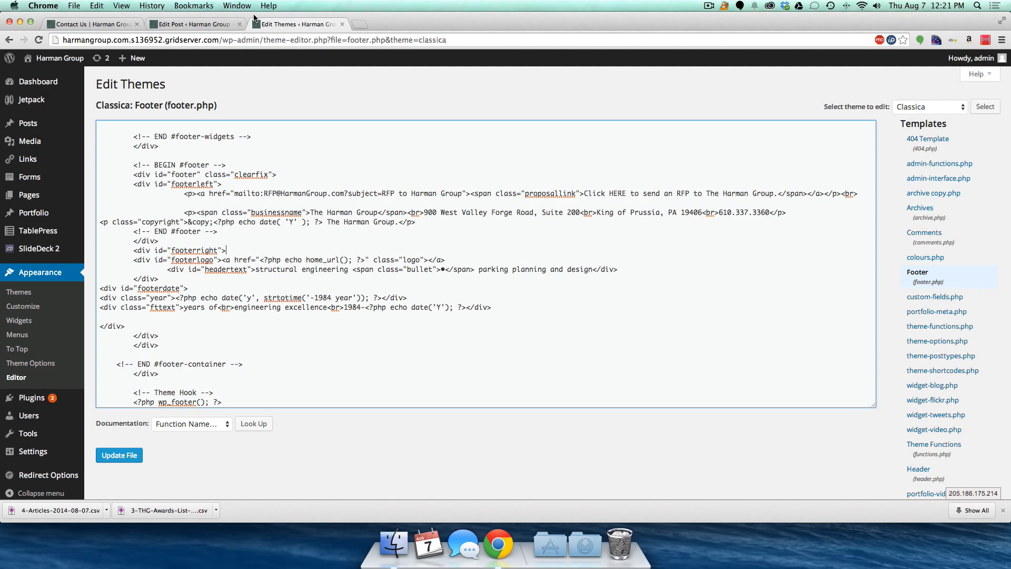
{"action": "left_click", "coordinate": [90, 24]}
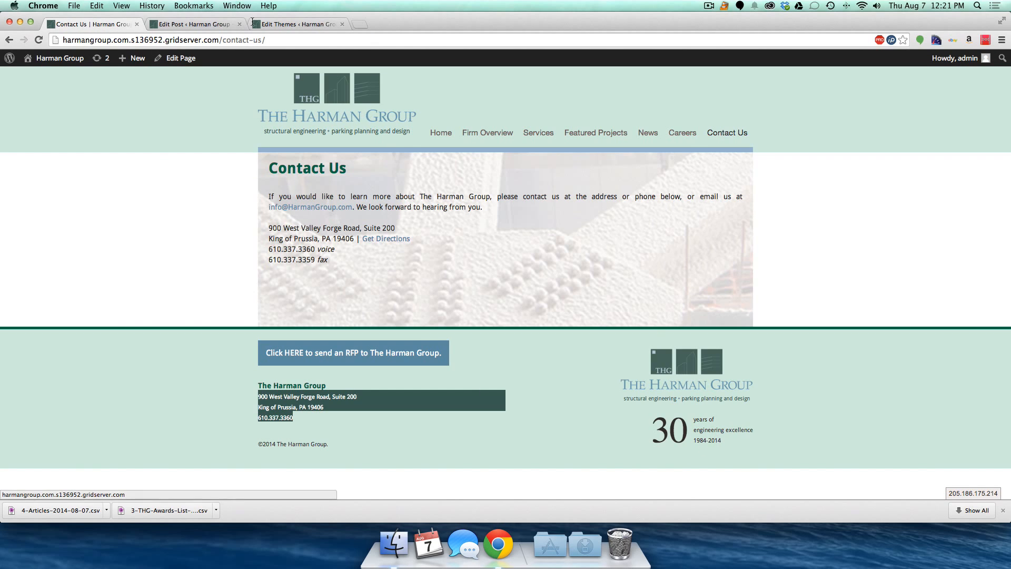
- Go back to the footer.php code in Edit Themes, then close the theme editor tab
{"action": "left_click", "coordinate": [195, 25]}
{"action": "left_click", "coordinate": [273, 25]}
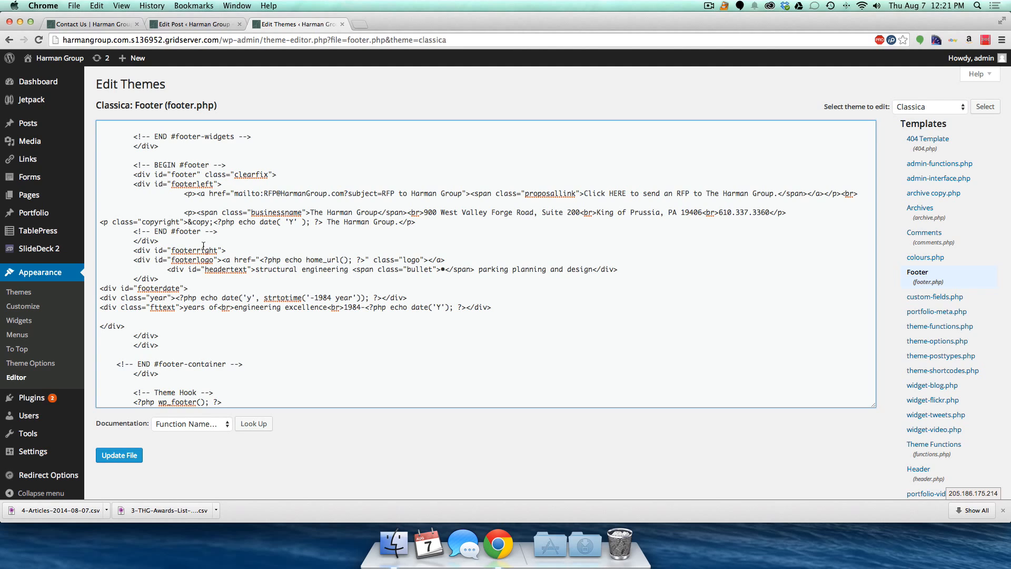
{"action": "key", "text": "super+w"}
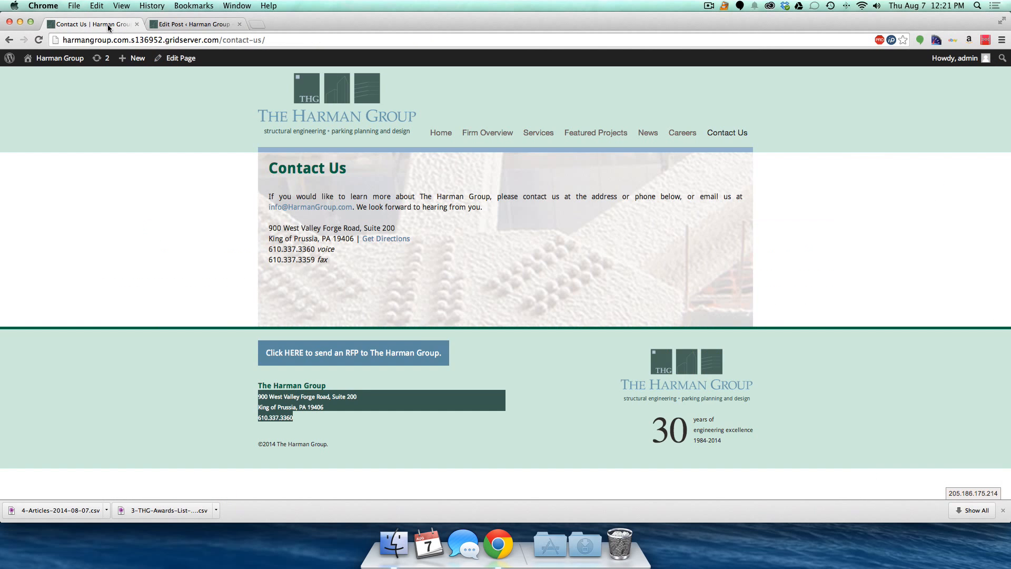
- From the live Contact Us page, go to the Harman Group homepage and open Featured Projects
{"action": "left_click", "coordinate": [110, 26]}
{"action": "left_click", "coordinate": [327, 109]}
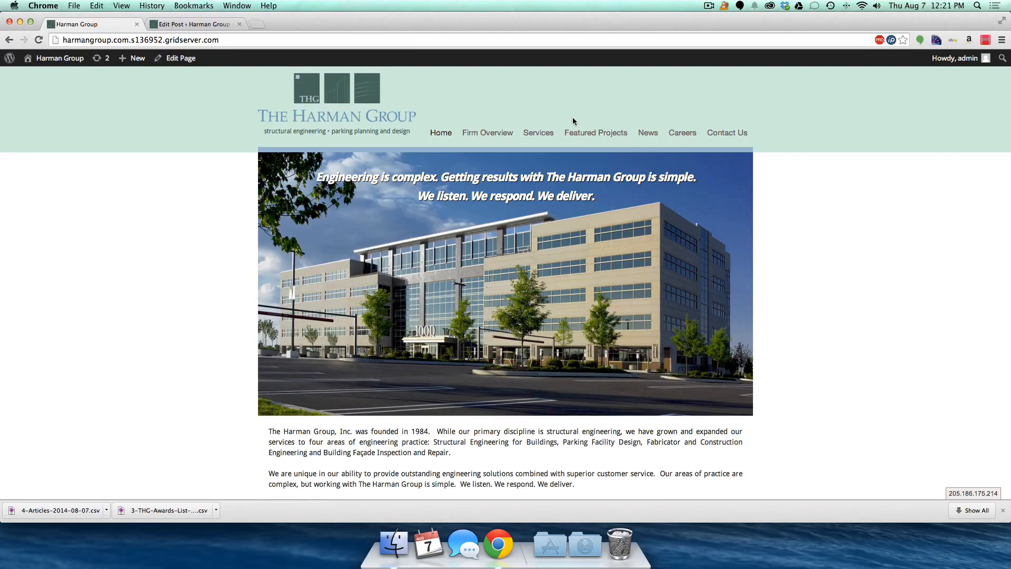
{"action": "left_click", "coordinate": [578, 136]}
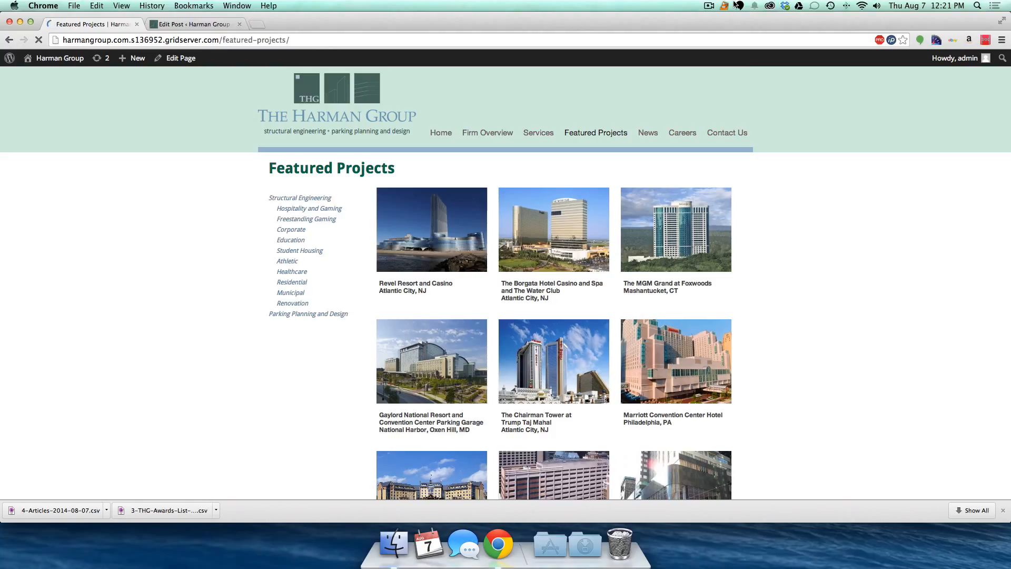
{"action": "left_click", "coordinate": [709, 6]}
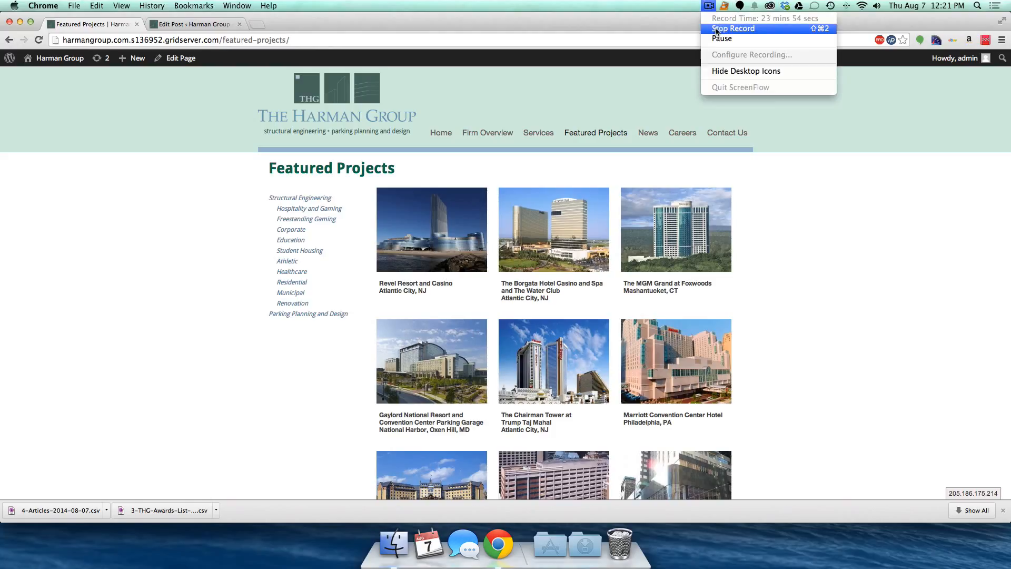